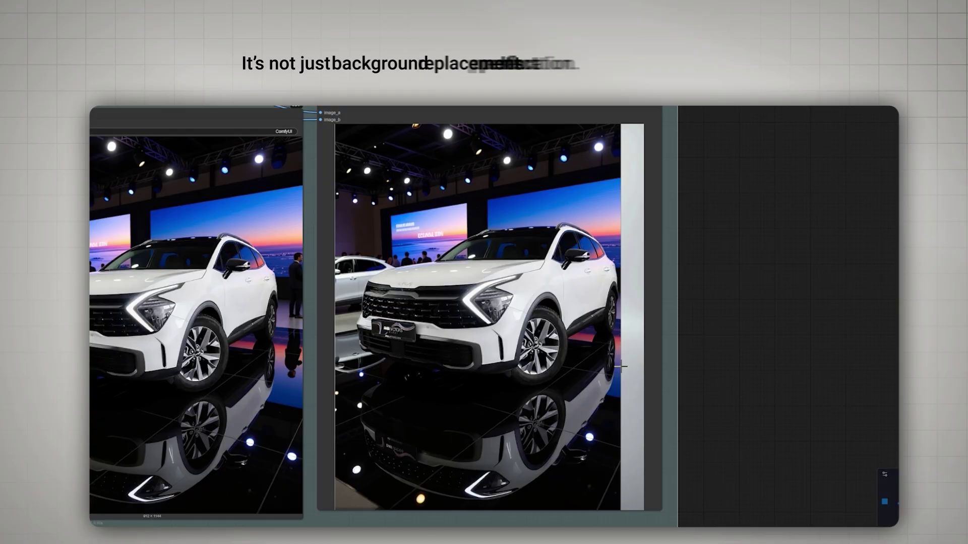
Examine the car's showroom render against the original studio photo in the Image Comparer.
scroll(619, 317, up, 4)
scroll(540, 307, down, 5)
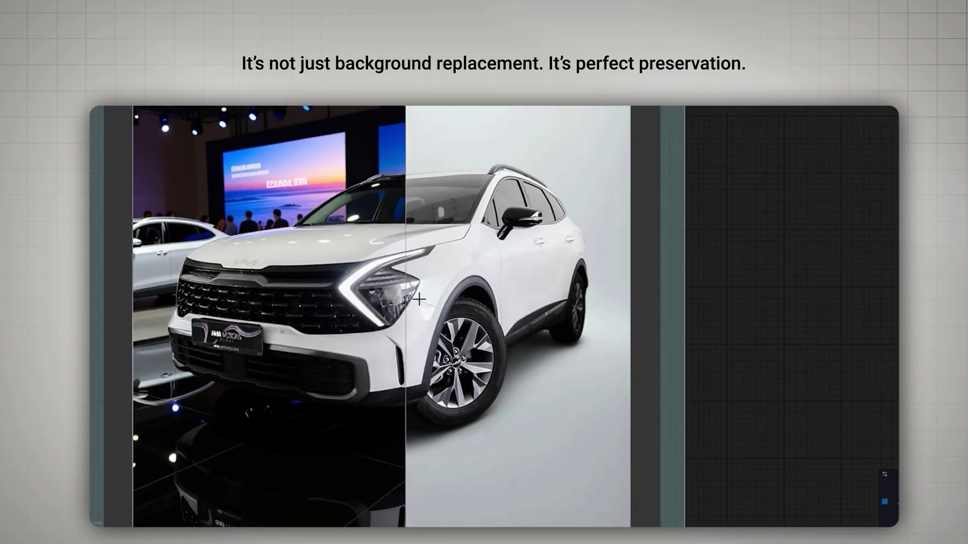
scroll(523, 301, down, 2)
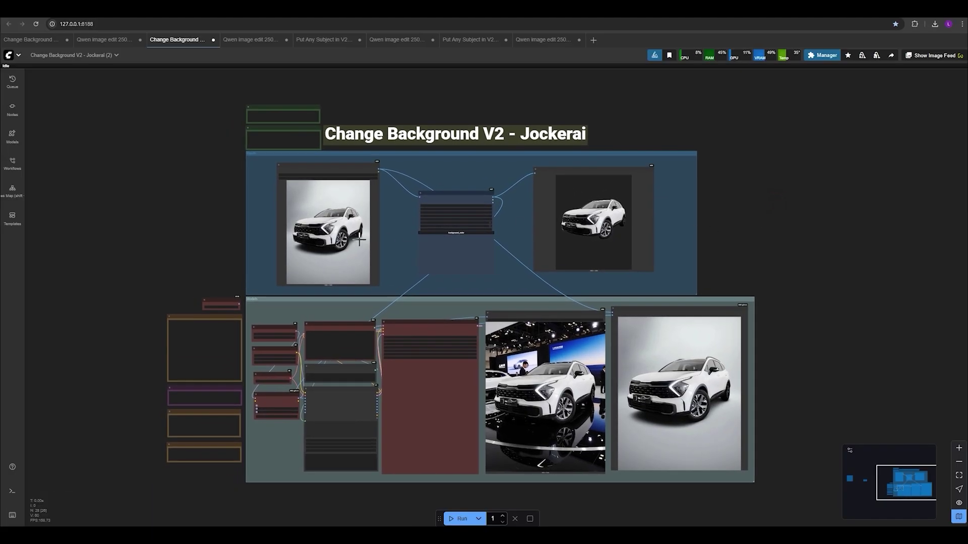
Look over the Change Background V2 workflow, from the input car photo and background removal to the output comparison.
scroll(364, 248, up, 7)
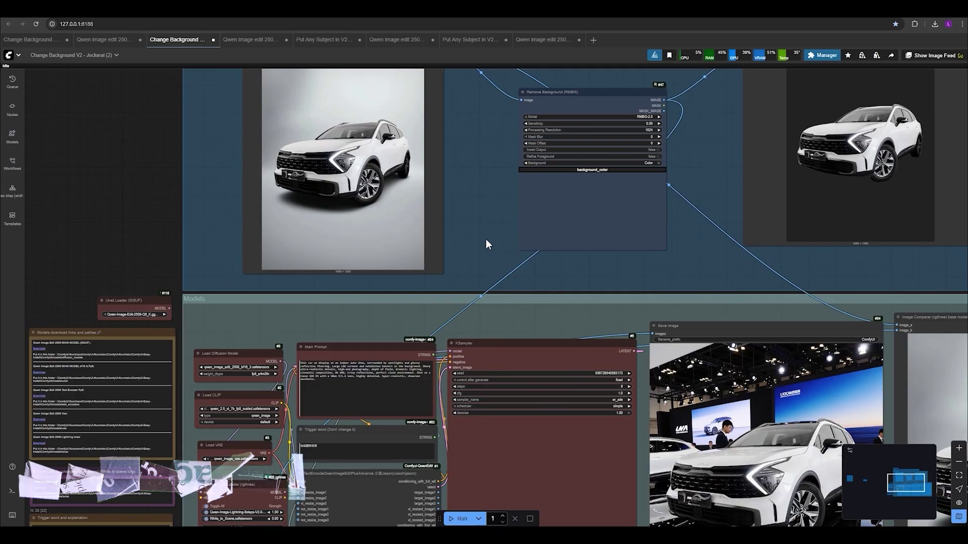
scroll(485, 252, down, 2)
drag(487, 258, 430, 283)
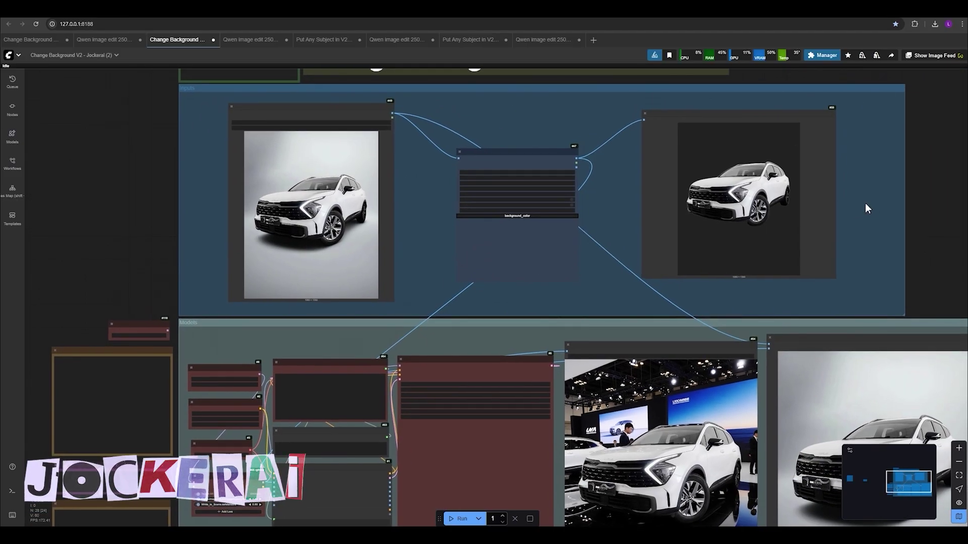
drag(916, 208, 905, 201)
scroll(892, 207, down, 2)
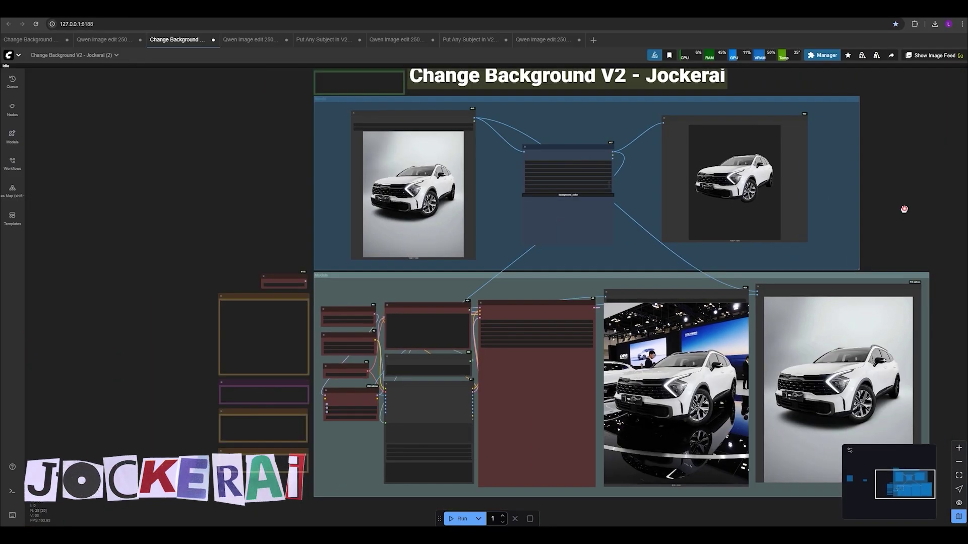
scroll(850, 187, up, 1)
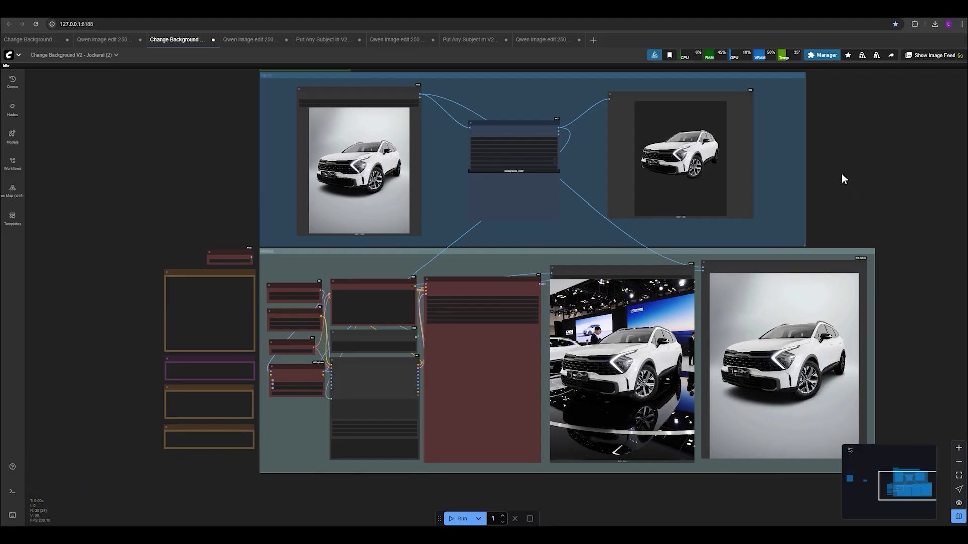
mouse_move(842, 182)
mouse_down()
mouse_move(809, 184)
mouse_move(797, 199)
mouse_move(849, 219)
mouse_move(835, 195)
mouse_up()
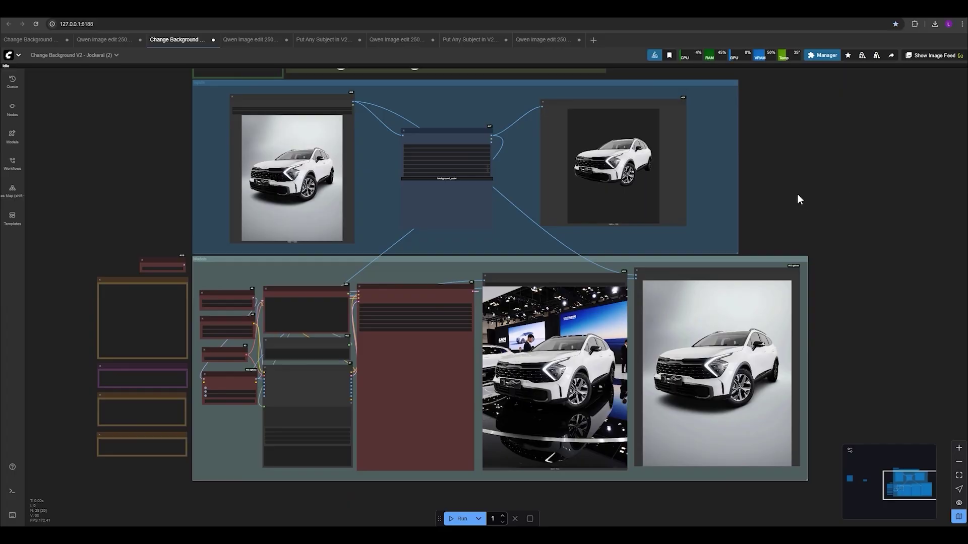
drag(788, 209, 799, 217)
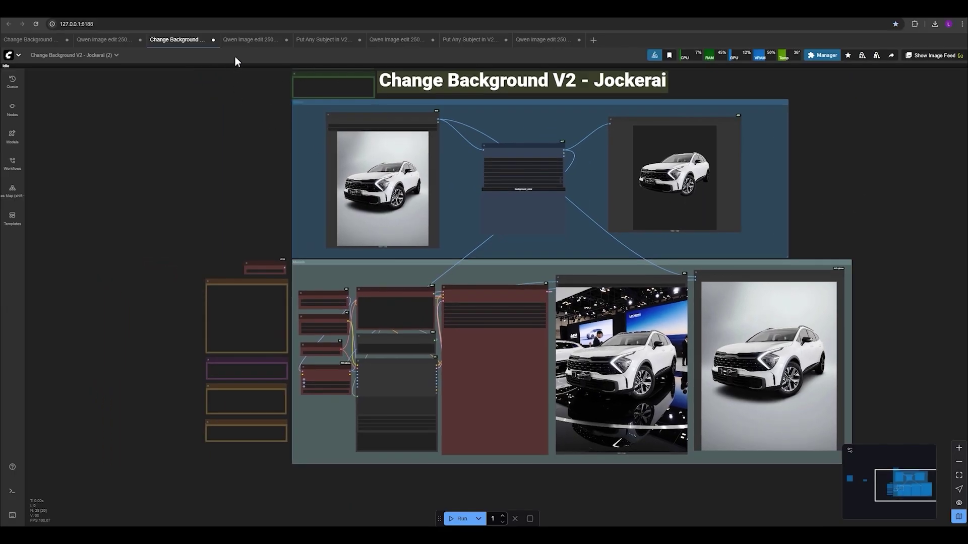
Open the Qwen image edit simple workflow with the car and examine its input photo, saved image and node layout.
click(250, 39)
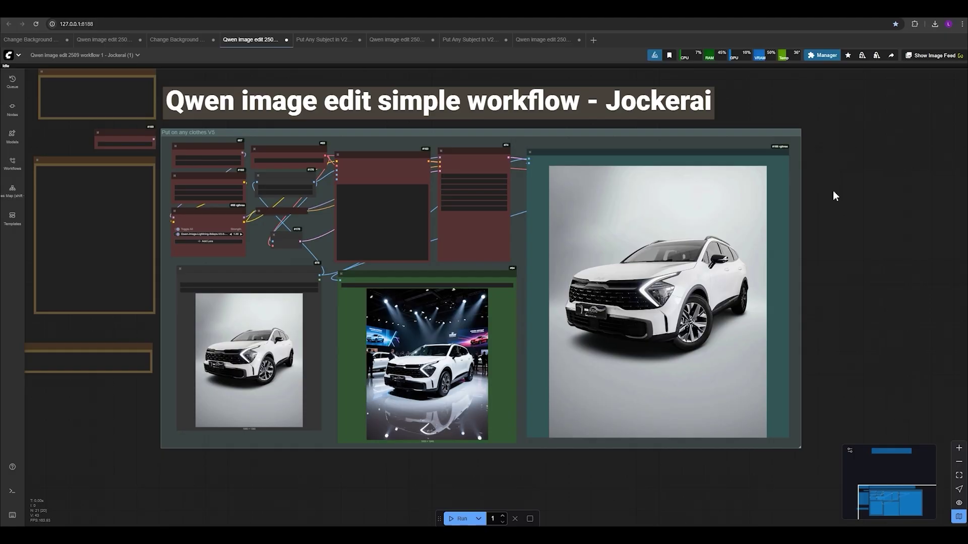
scroll(839, 225, up, 3)
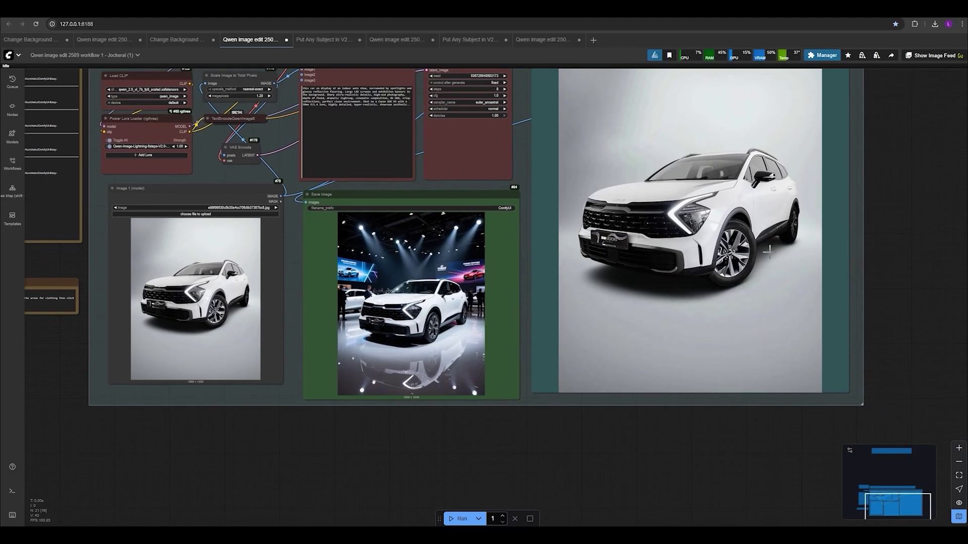
scroll(195, 380, up, 4)
scroll(240, 343, up, 4)
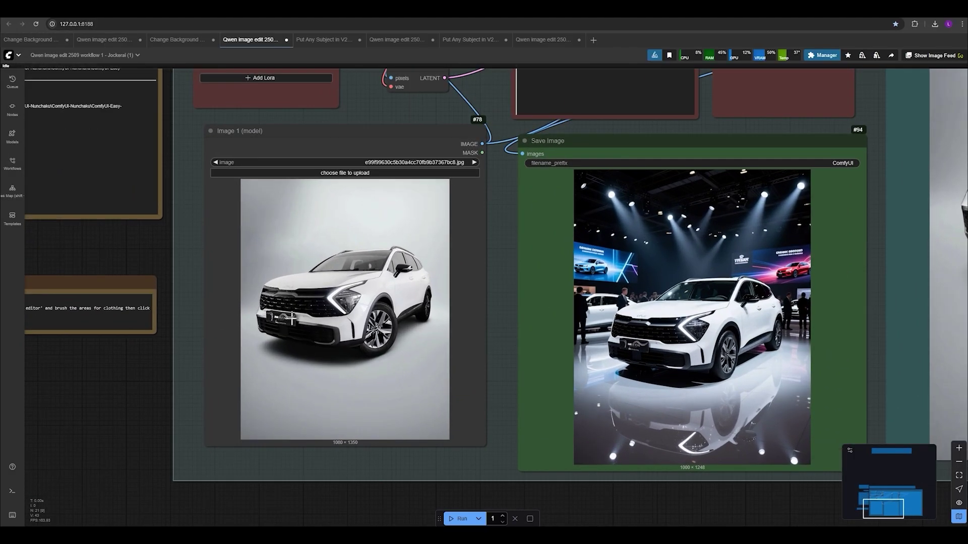
scroll(322, 335, down, 2)
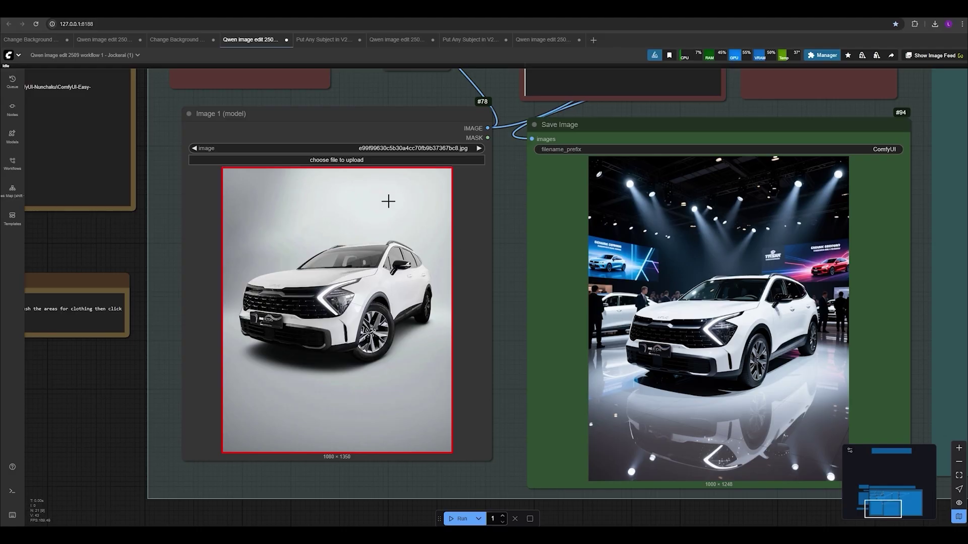
scroll(200, 261, down, 3)
drag(154, 174, 30, 356)
scroll(322, 210, up, 4)
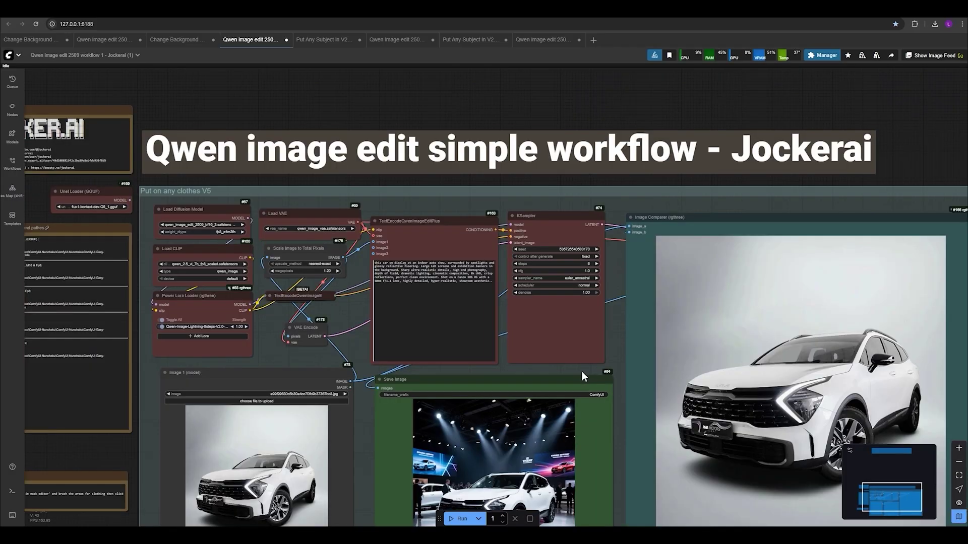
Compare the simple workflow's auto show car image with the original car photo in the Image Comparer.
scroll(523, 303, up, 3)
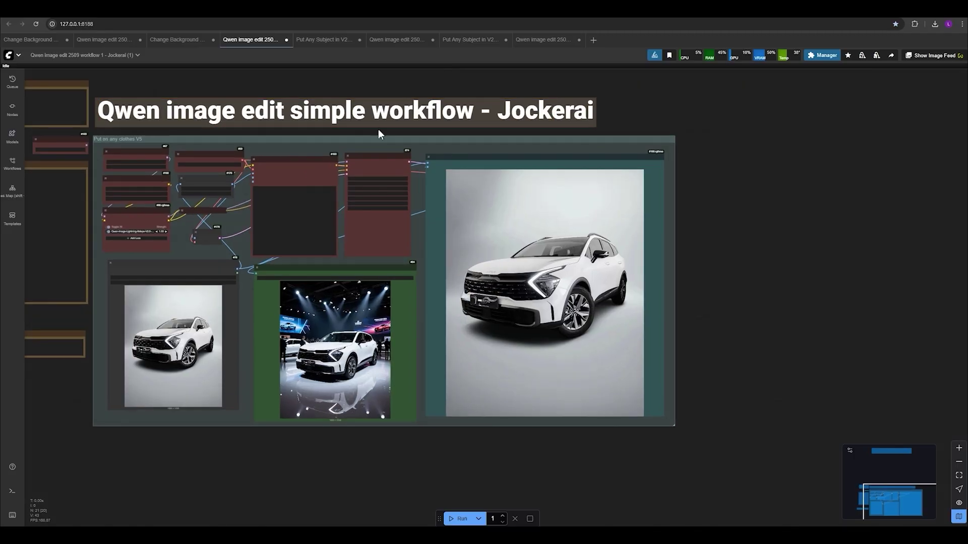
scroll(221, 231, up, 1)
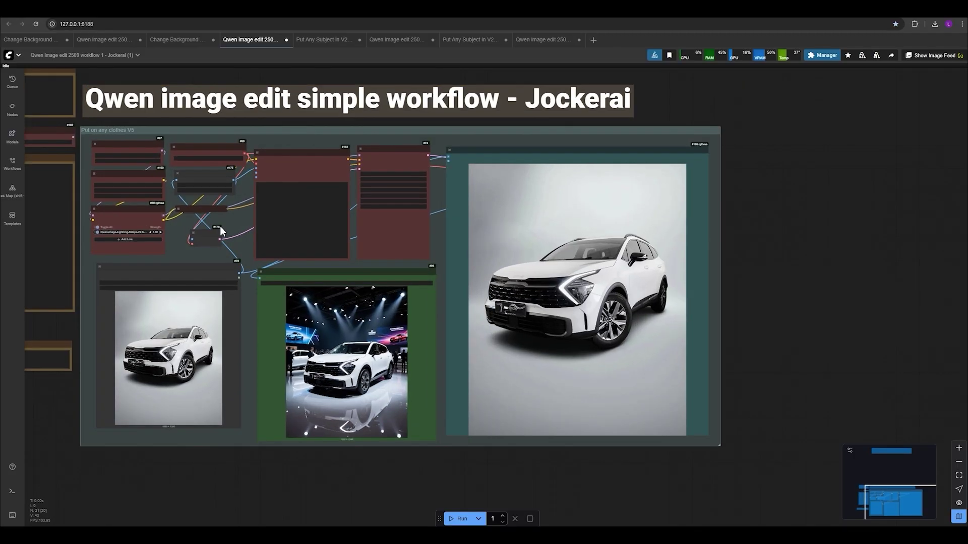
scroll(580, 302, up, 3)
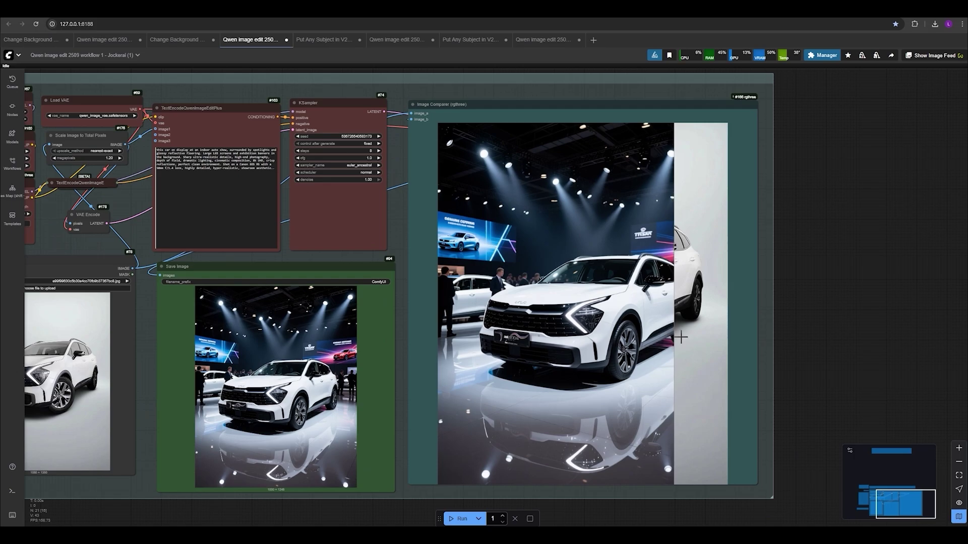
scroll(680, 339, up, 3)
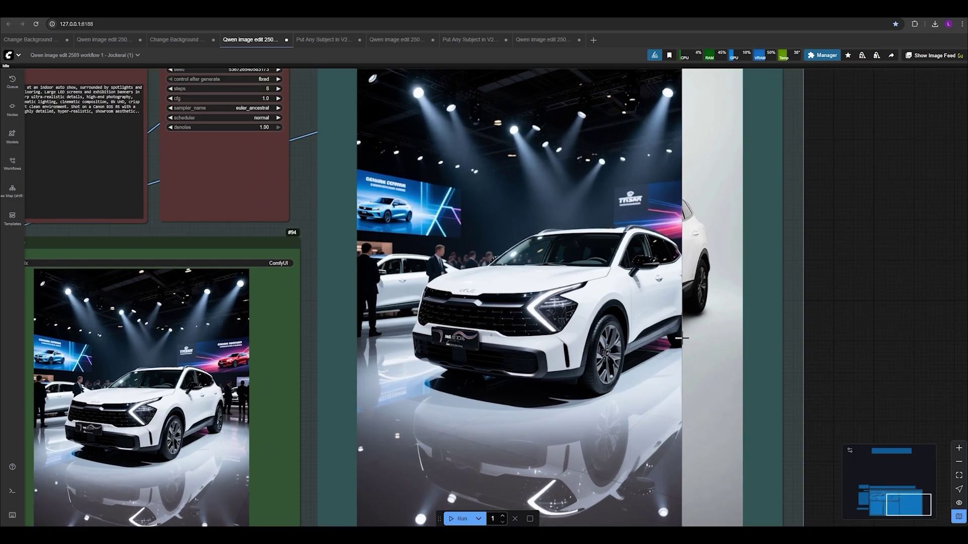
scroll(681, 338, up, 1)
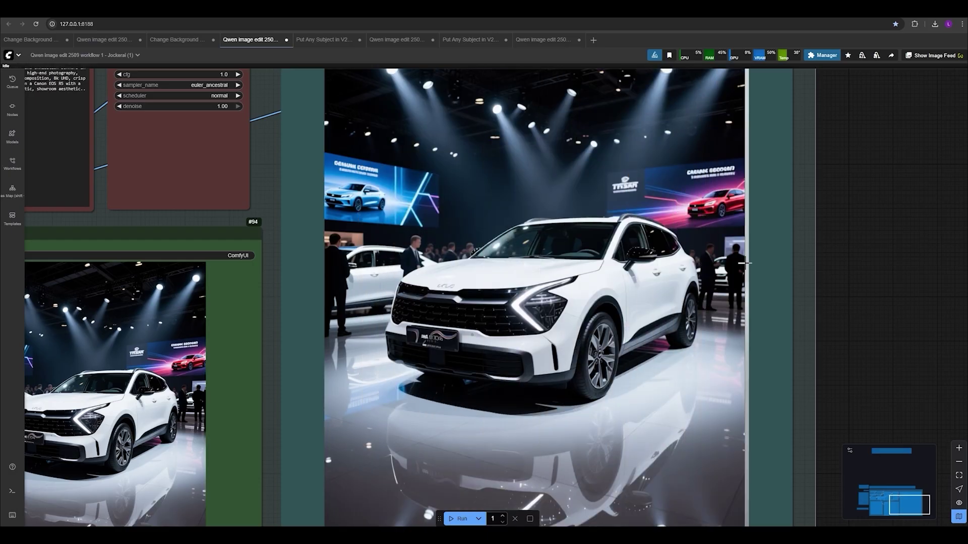
scroll(547, 217, down, 3)
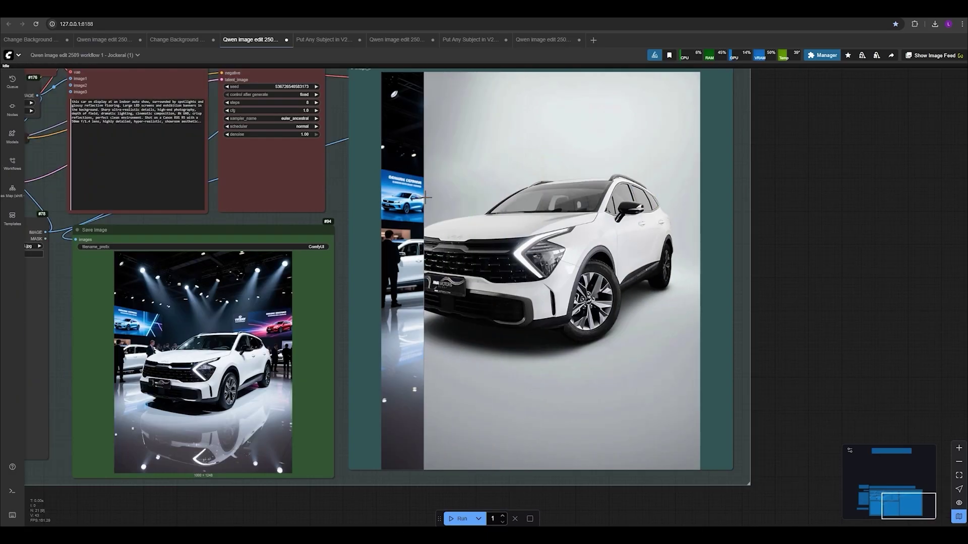
scroll(427, 201, up, 2)
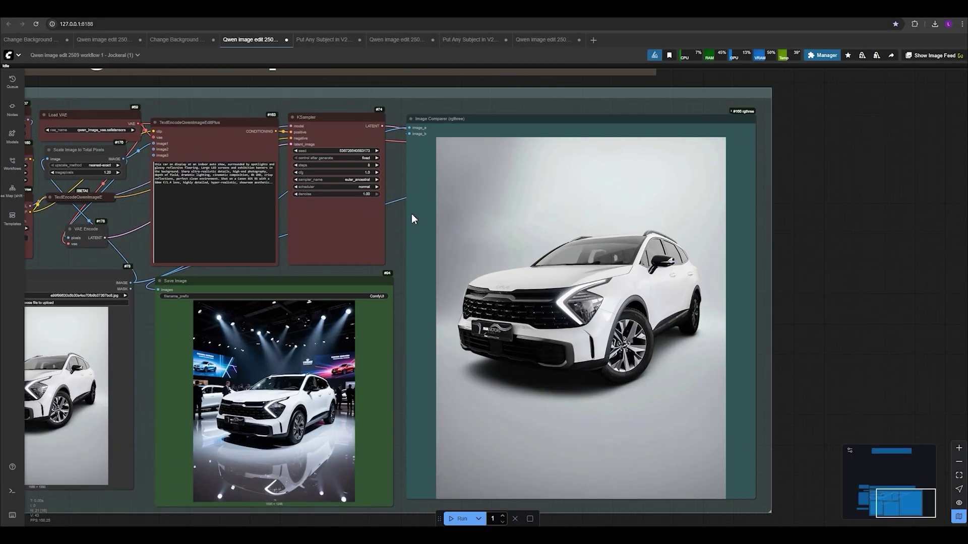
scroll(660, 257, up, 2)
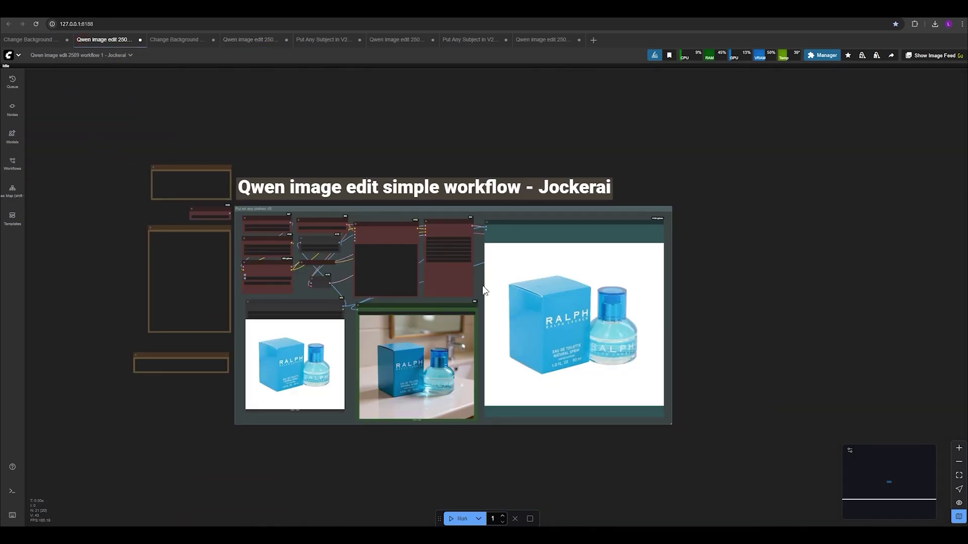
Compare the simple workflow's bathroom perfume image with the original product photo, checking the box, bottle and lettering.
scroll(574, 309, up, 4)
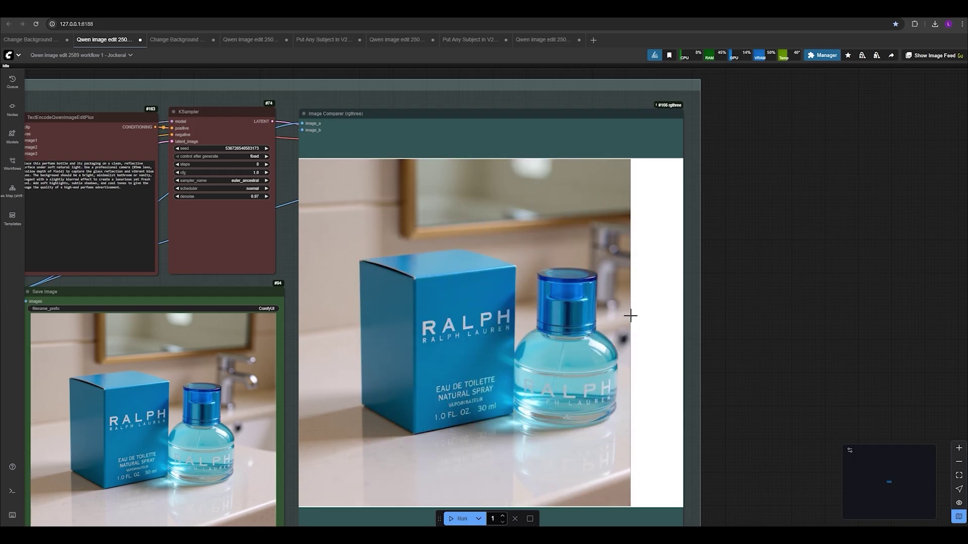
scroll(630, 315, up, 1)
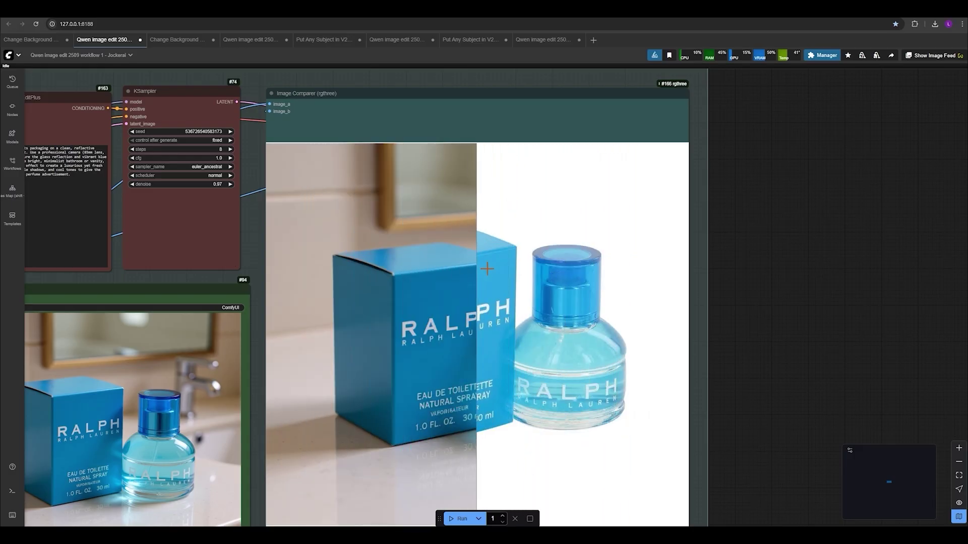
scroll(567, 291, up, 1)
scroll(567, 295, down, 1)
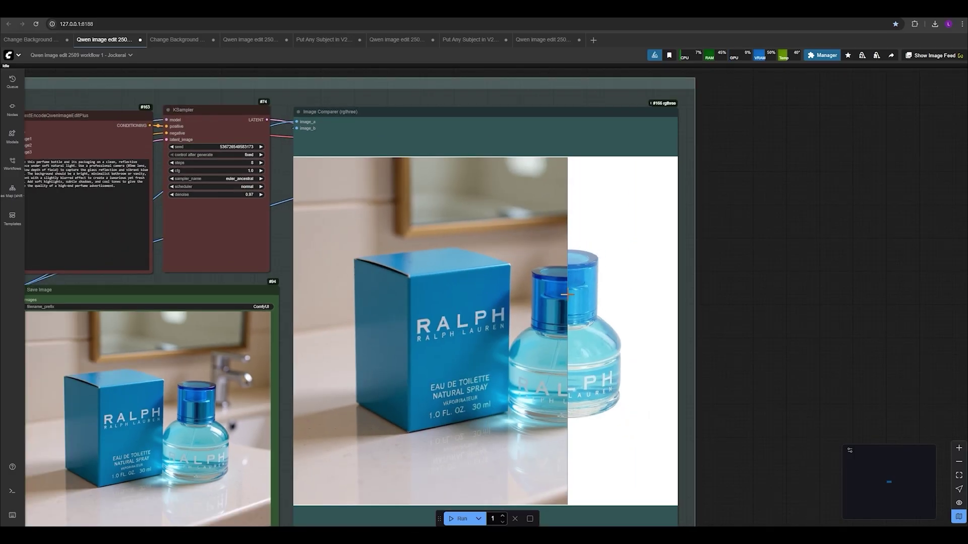
scroll(600, 293, down, 1)
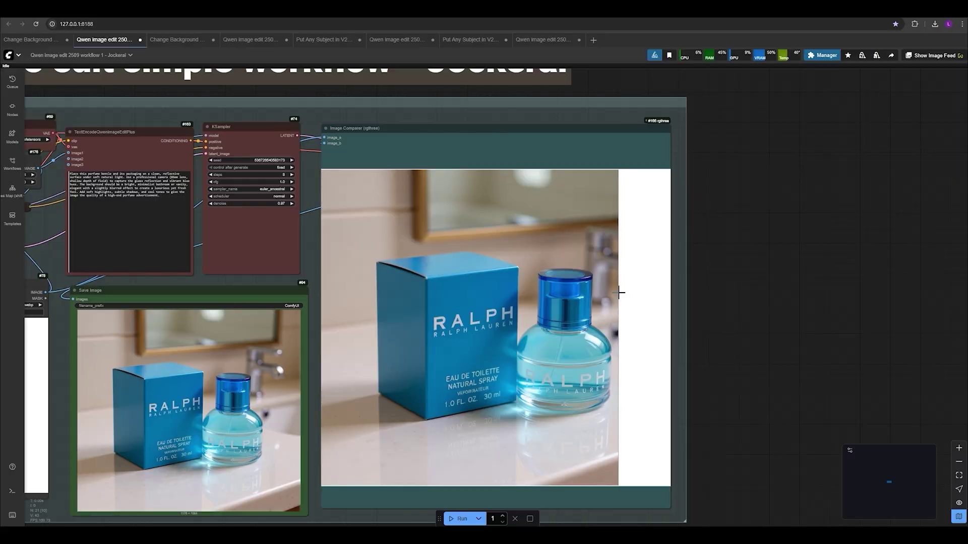
scroll(553, 297, up, 1)
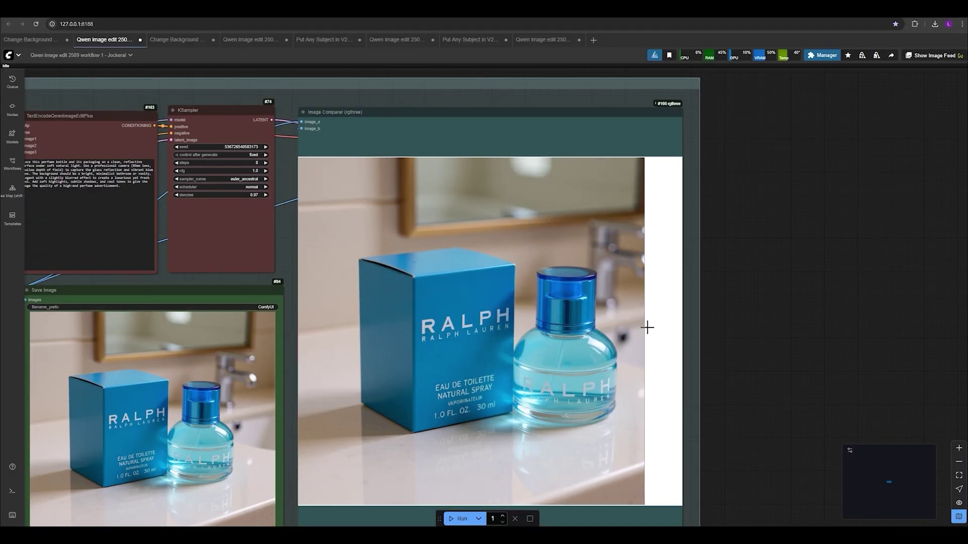
scroll(505, 366, down, 1)
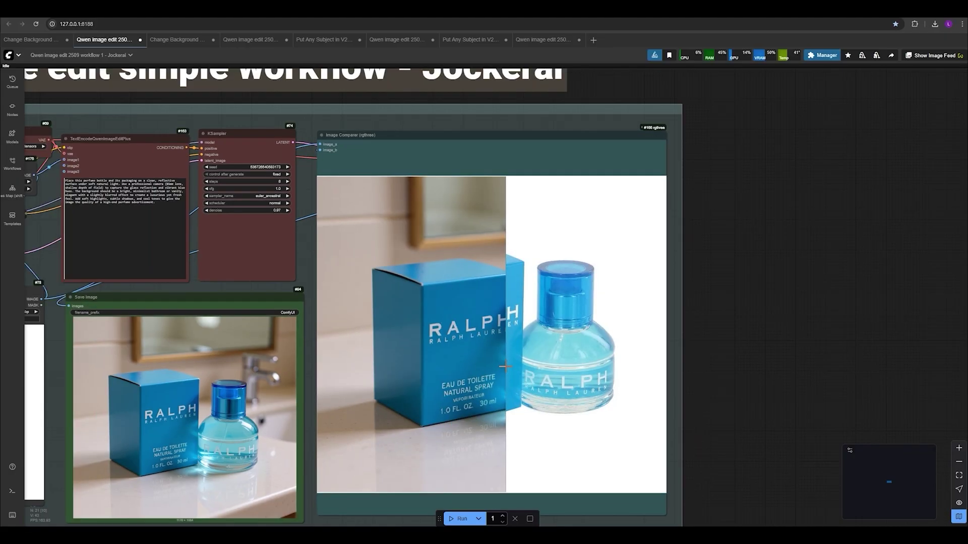
scroll(507, 367, down, 2)
drag(262, 94, 280, 73)
scroll(563, 343, up, 3)
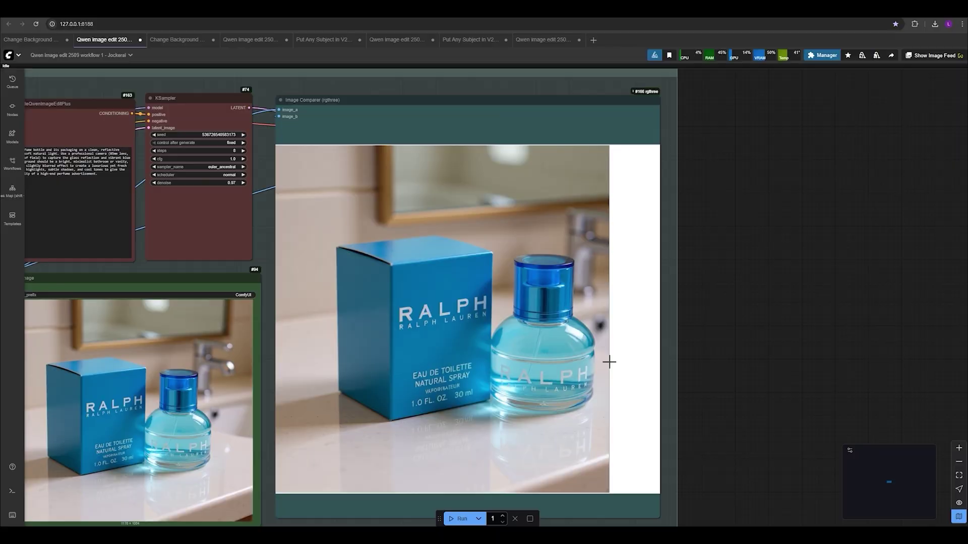
scroll(609, 362, down, 2)
scroll(601, 362, down, 2)
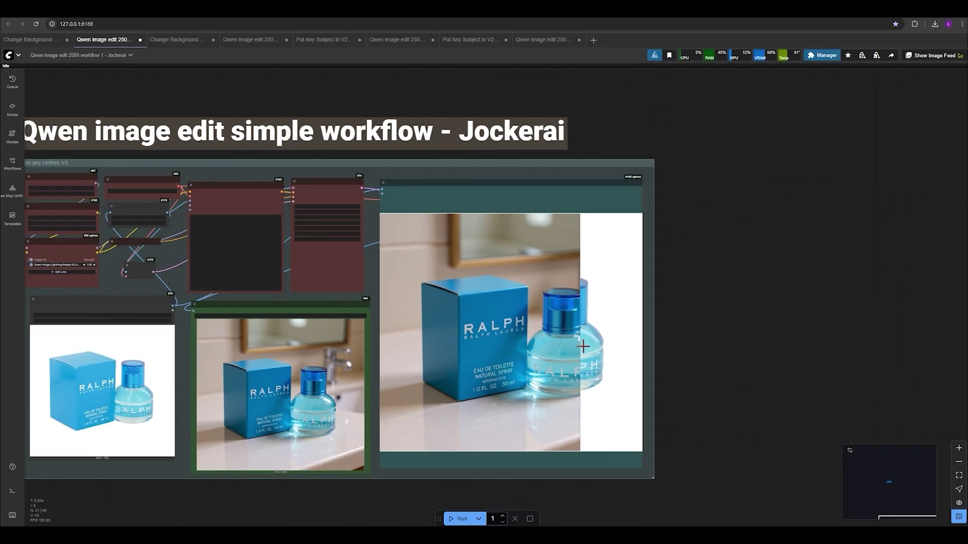
scroll(479, 303, down, 1)
Return to the Change Background V2 car workflow and compare its showroom result with the original car photo.
drag(279, 102, 362, 101)
drag(362, 101, 458, 103)
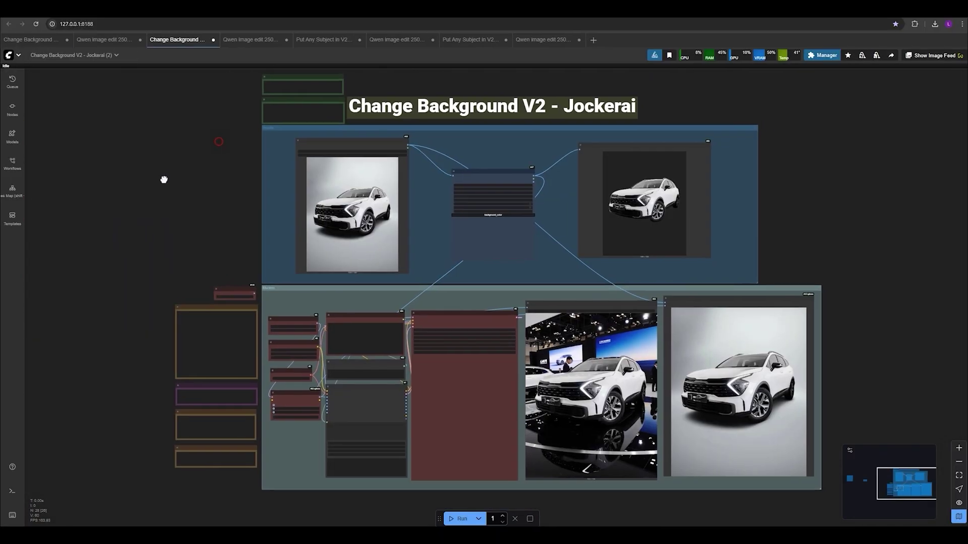
drag(162, 180, 88, 124)
scroll(341, 382, up, 2)
scroll(159, 325, up, 2)
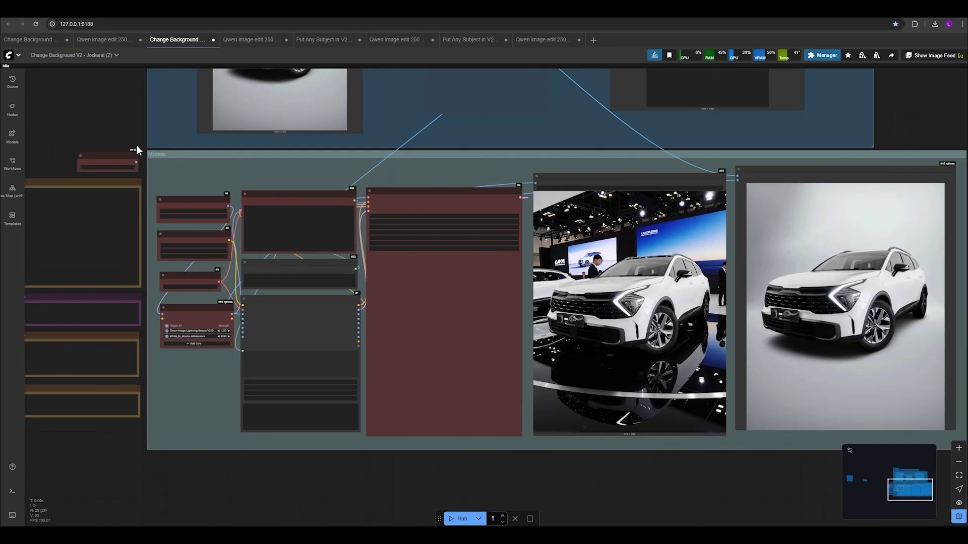
scroll(112, 139, down, 3)
drag(106, 125, 61, 183)
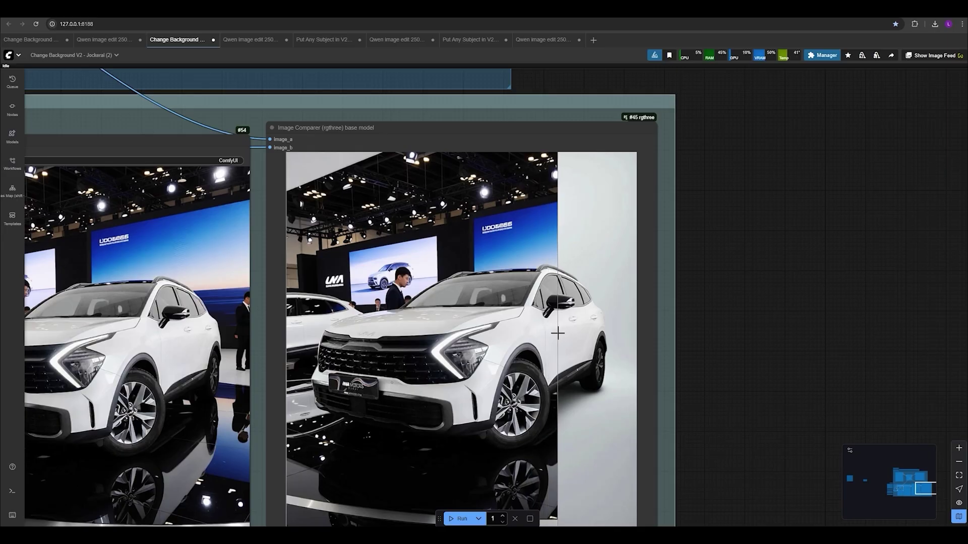
scroll(557, 330, down, 3)
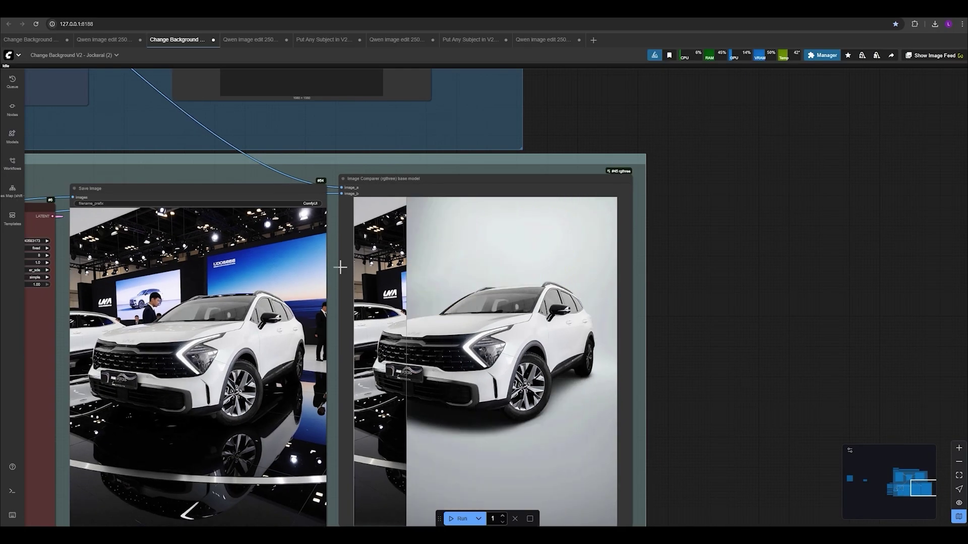
scroll(468, 294, down, 2)
View the perfume result in the Change Background V2 workflow, then in the Qwen image edit simple workflow.
click(36, 40)
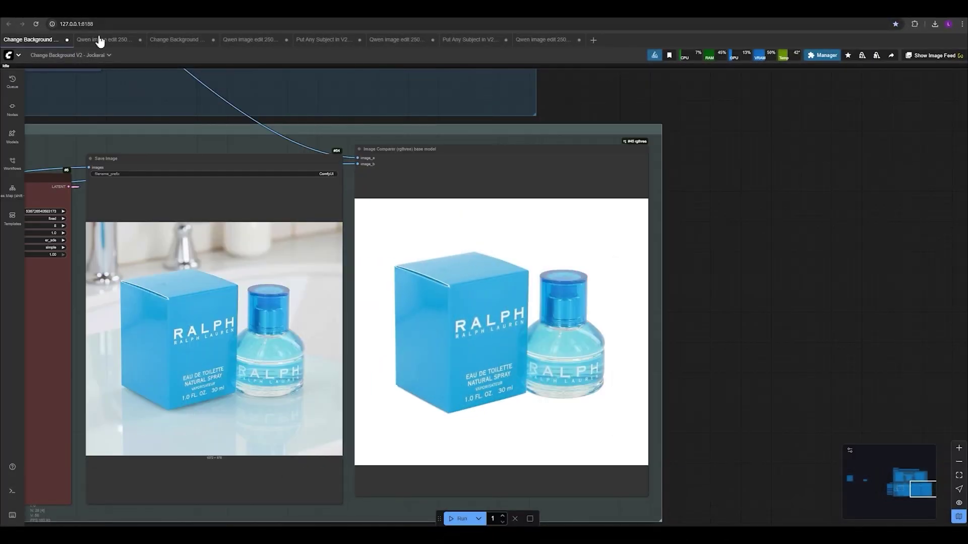
click(99, 39)
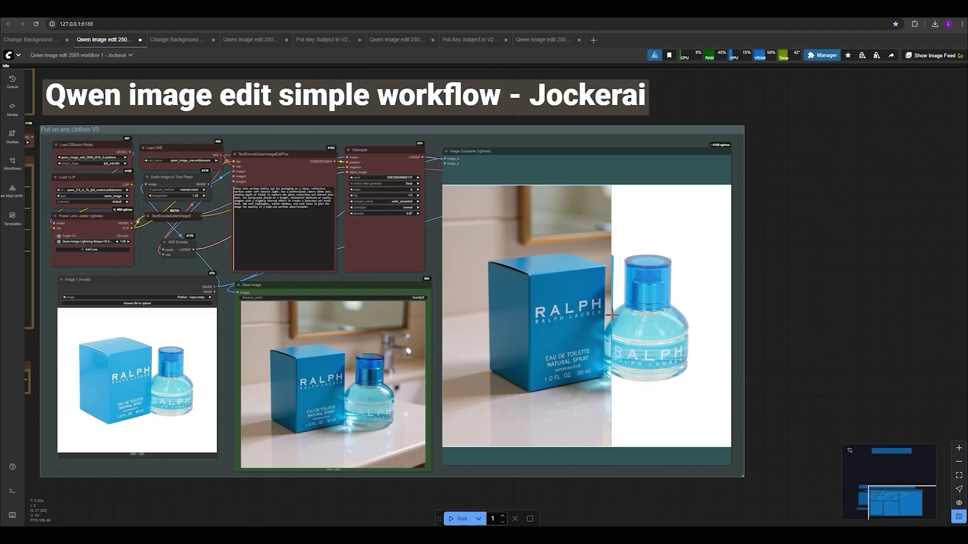
Compare the perfume results of the simple workflow and Change Background V2 with the original product photo, alternating between the two workflows.
scroll(611, 315, up, 2)
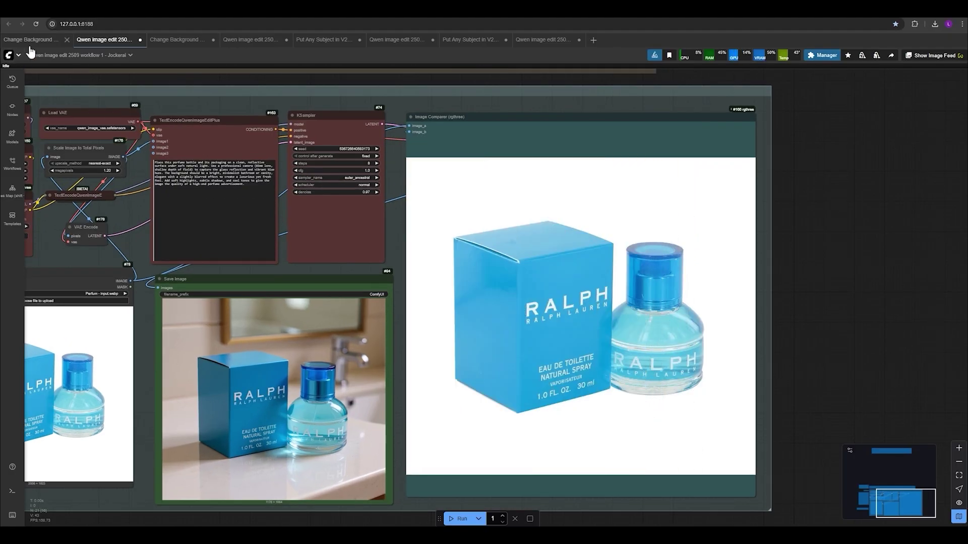
click(29, 42)
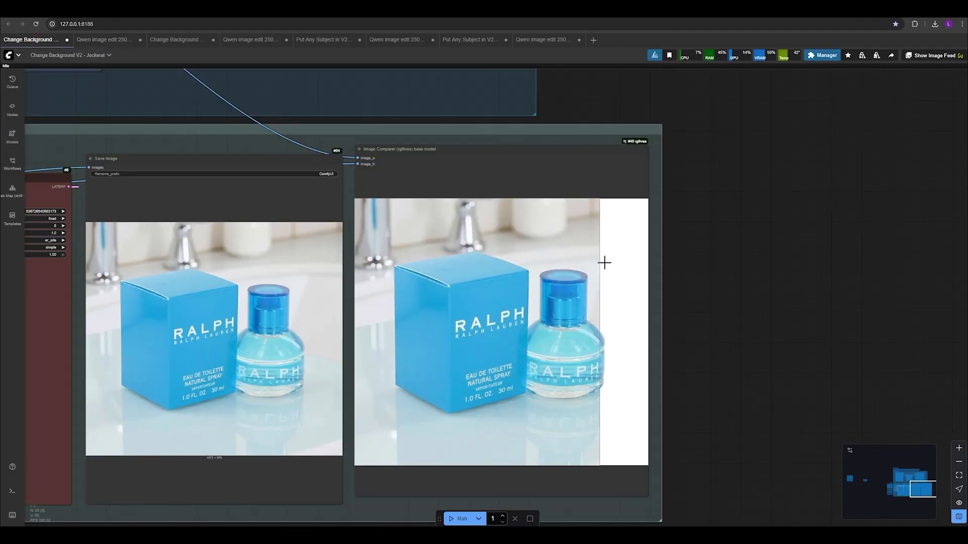
scroll(604, 263, up, 1)
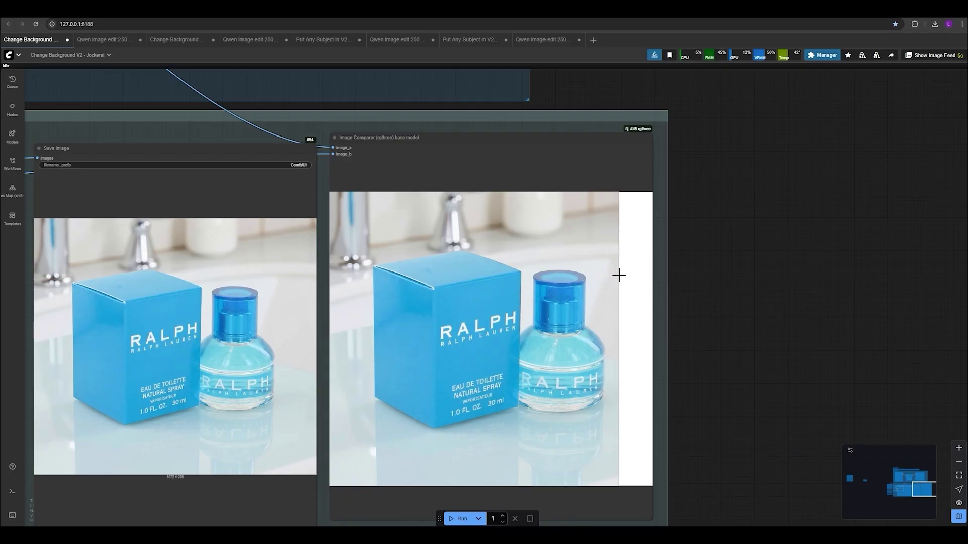
scroll(619, 274, down, 1)
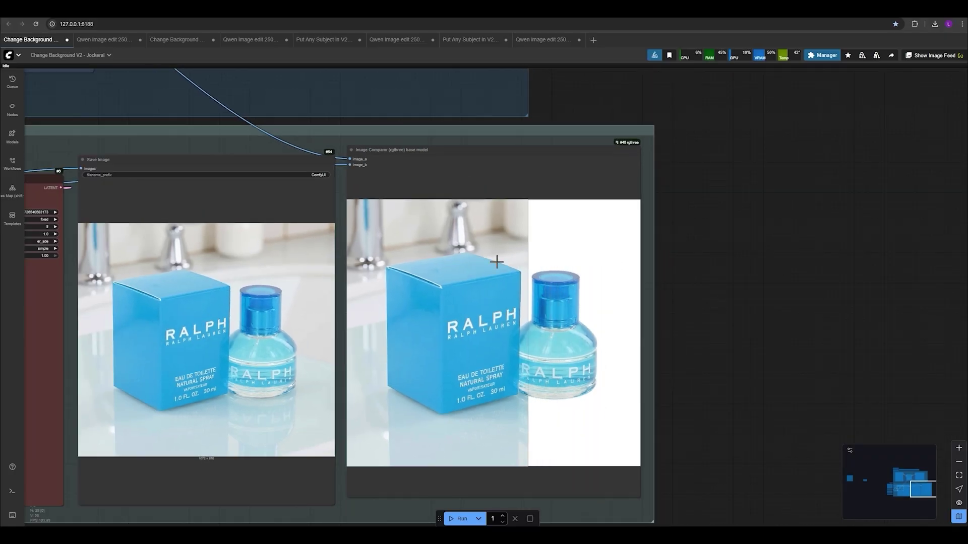
click(101, 42)
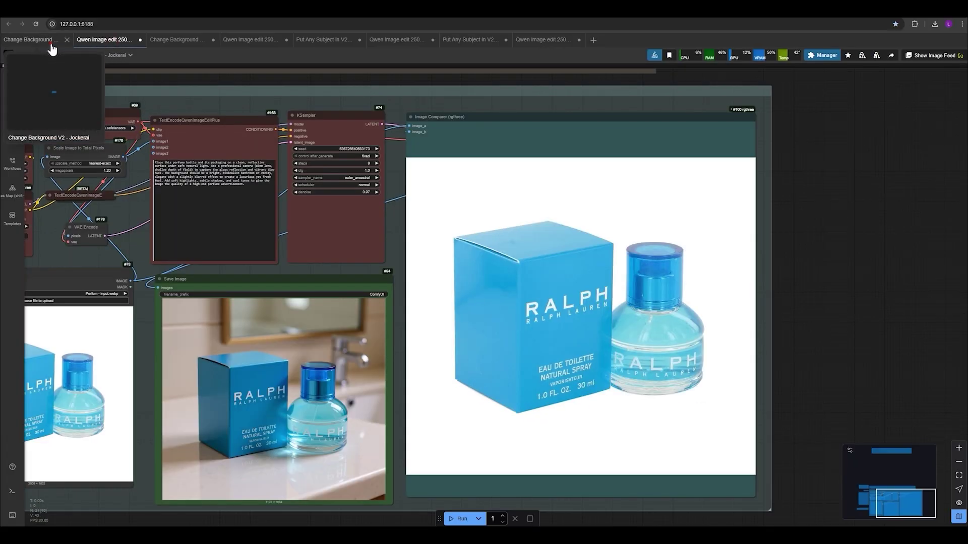
click(56, 41)
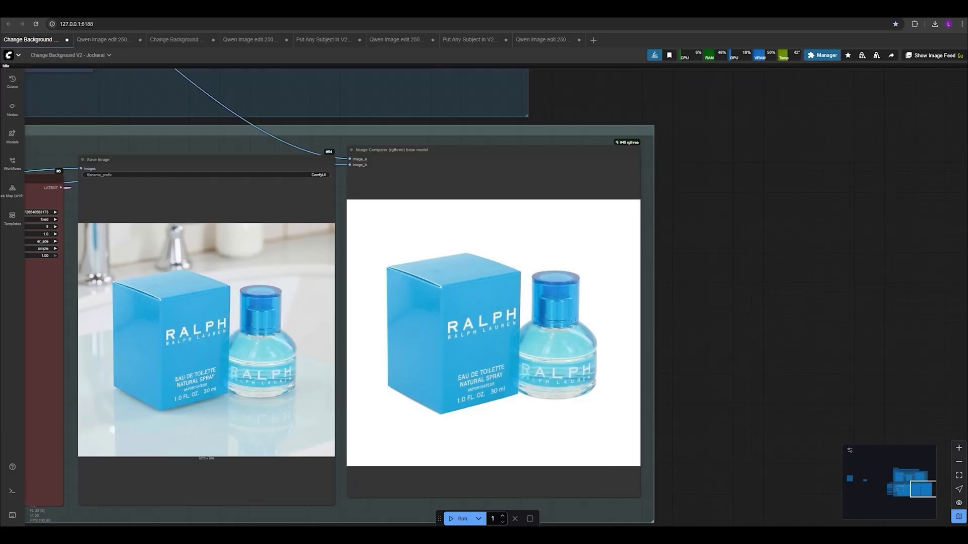
click(98, 41)
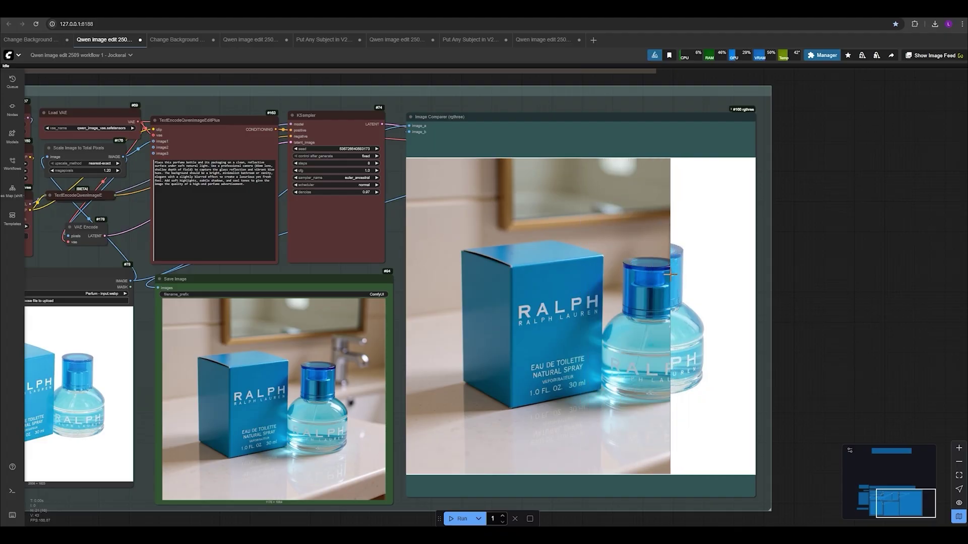
scroll(671, 275, down, 1)
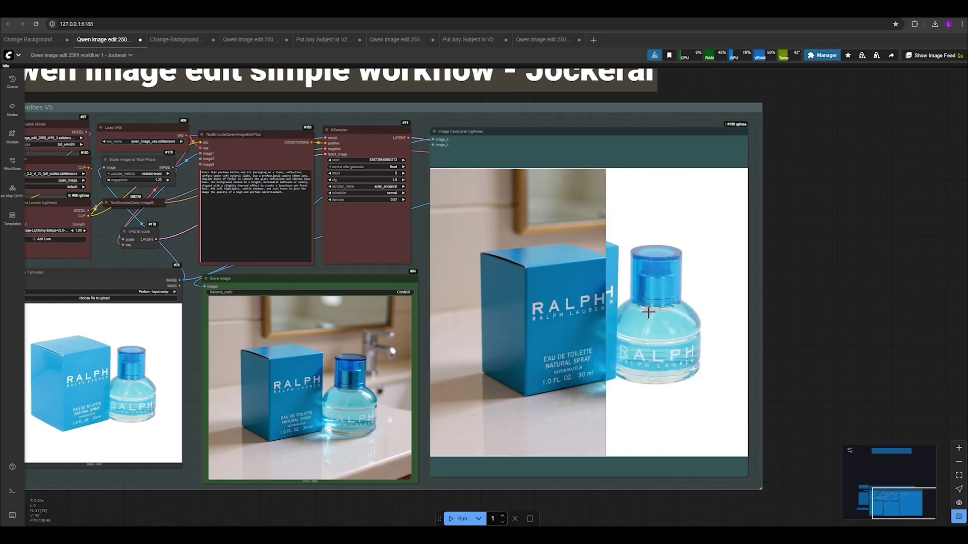
Return to the Change Background V2 workflow and nudge its Image Comparer node slightly downward beside the saved perfume image.
click(30, 39)
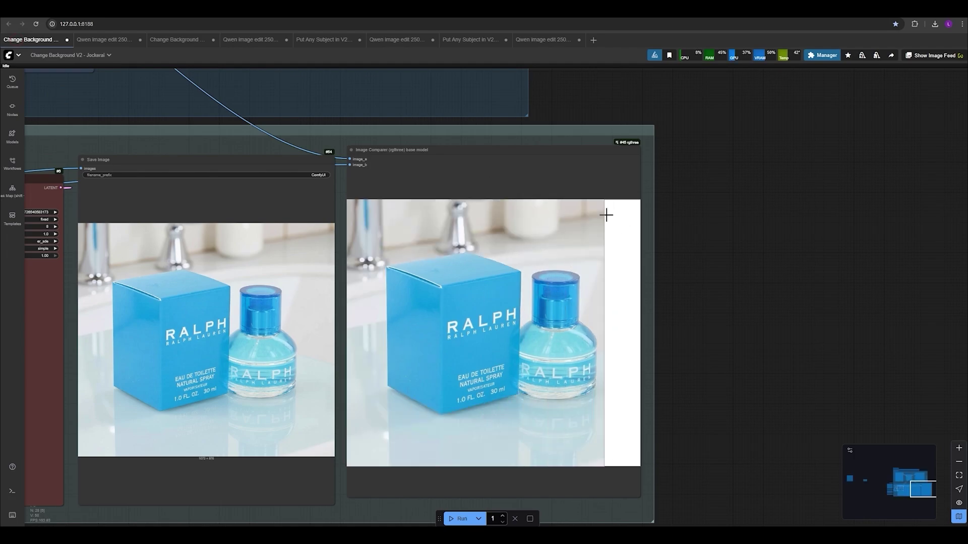
drag(493, 154, 496, 162)
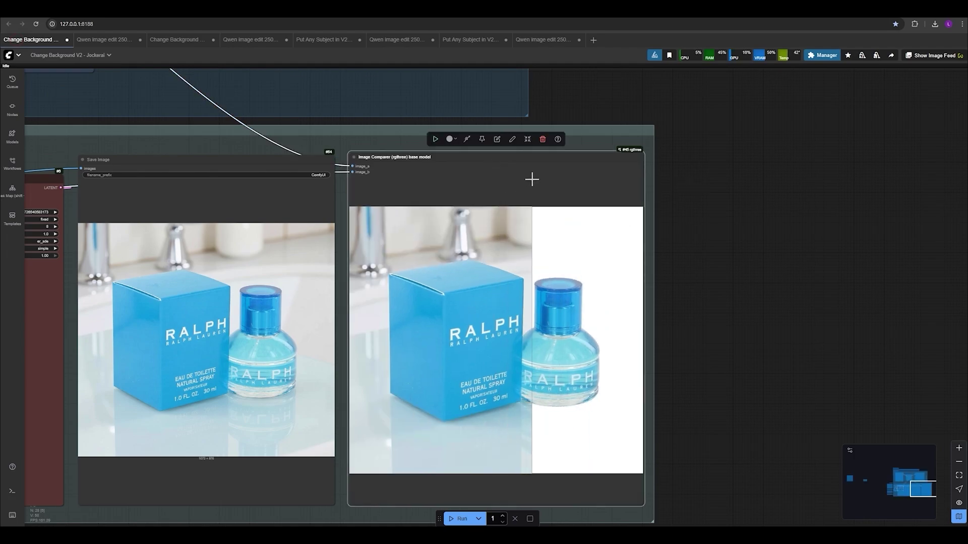
scroll(531, 178, down, 1)
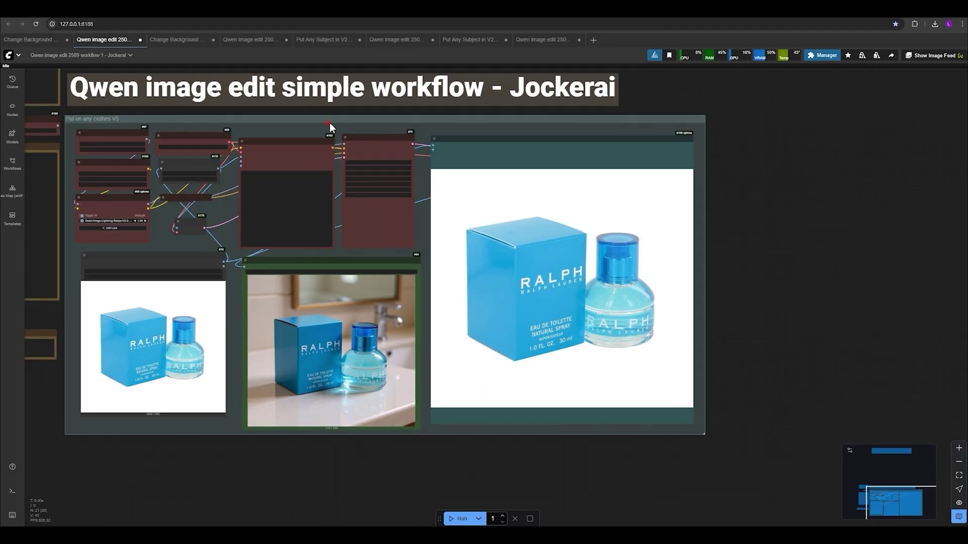
In the simple workflow, shift the Put on any clothes V5 group away from the notes and nudge the Image 1 (model) node.
drag(329, 122, 444, 129)
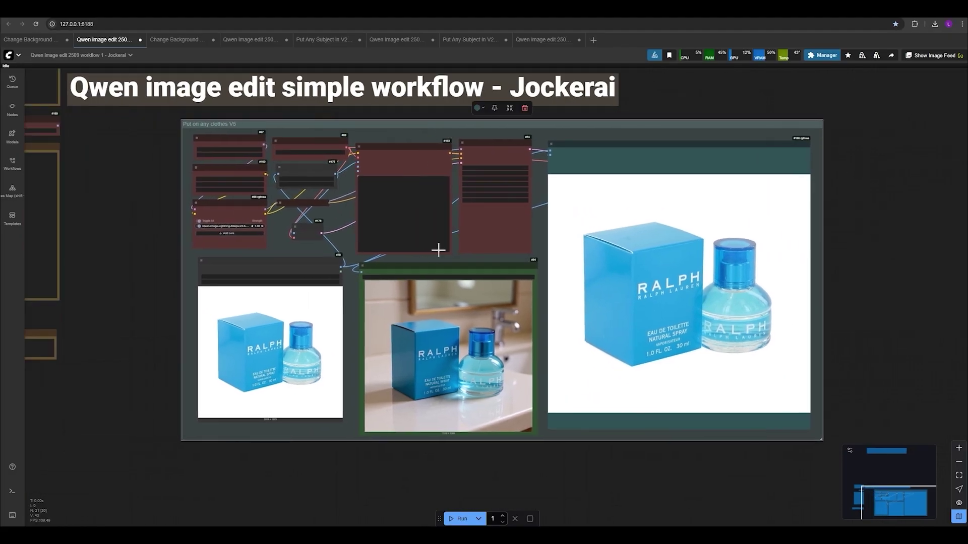
scroll(337, 331, up, 8)
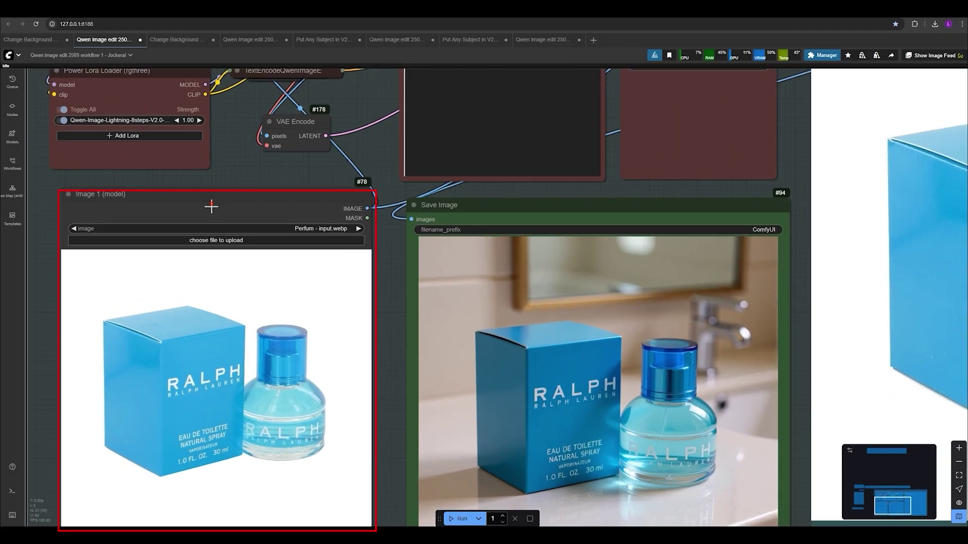
drag(211, 207, 218, 207)
Examine the perfume prompt in the simple workflow's TextEncodeQwenImageEditPlus node by highlighting its text, and review the surrounding node layout.
scroll(41, 224, down, 2)
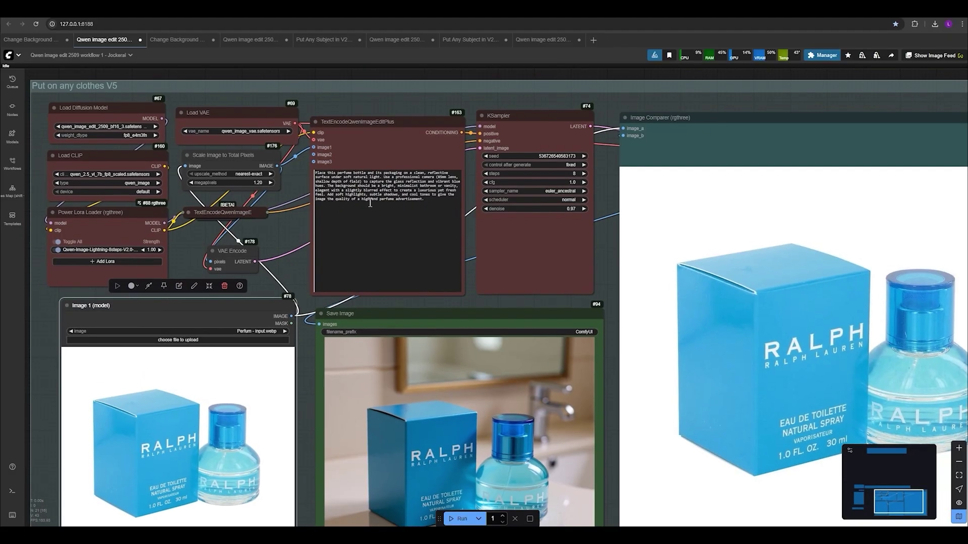
scroll(373, 202, up, 4)
drag(456, 211, 259, 205)
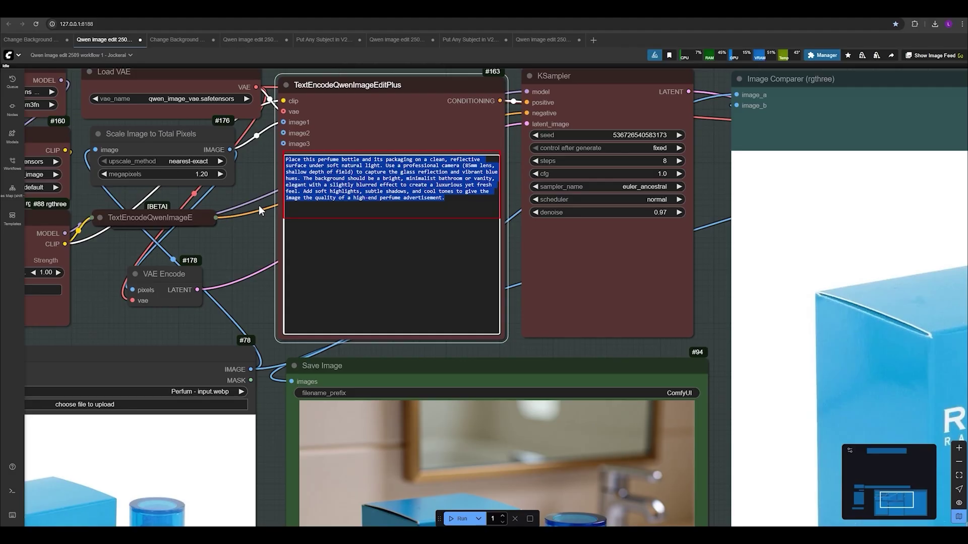
scroll(243, 212, up, 1)
scroll(243, 258, down, 1)
drag(258, 297, 226, 195)
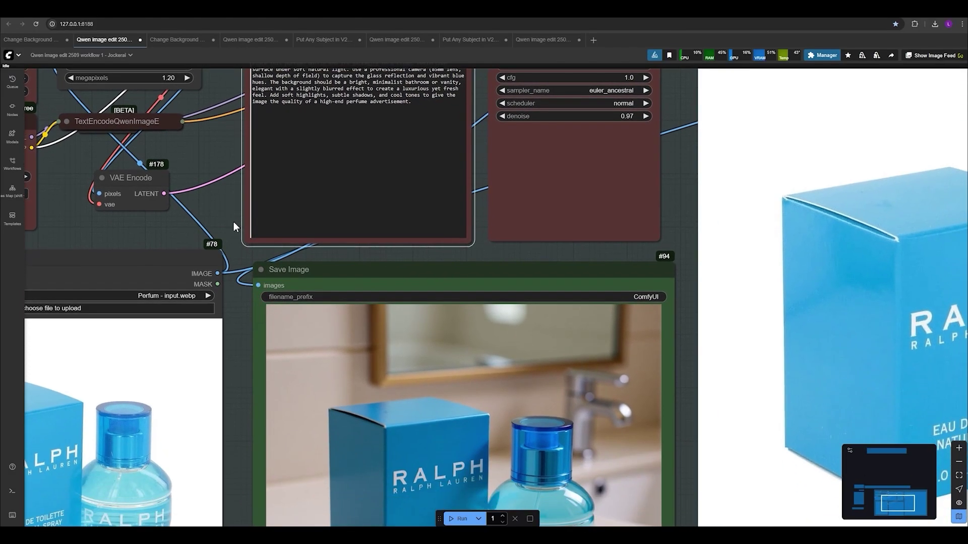
scroll(234, 237, down, 5)
scroll(830, 372, down, 1)
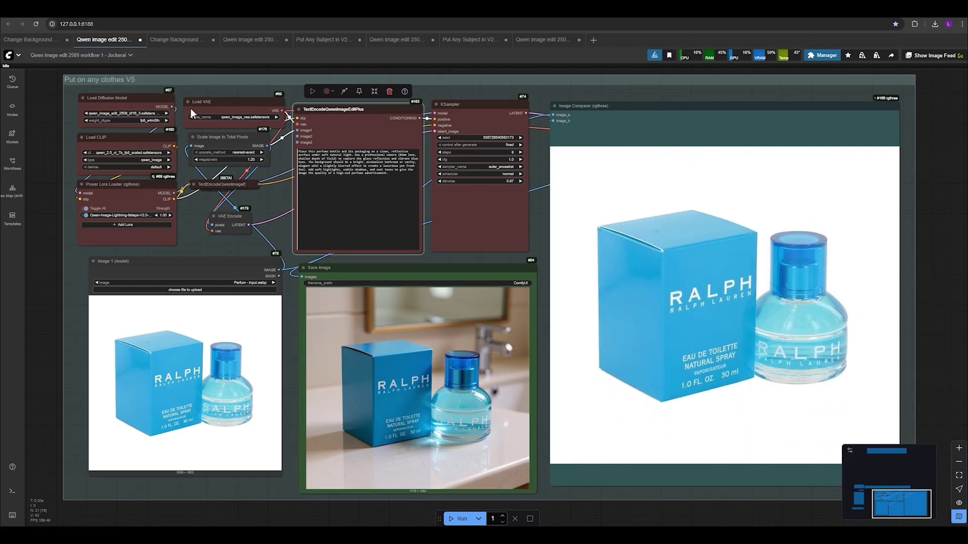
scroll(294, 219, down, 2)
Open the Change Background V2 workflow and slightly reposition the Remove Background (RMBG) node between Load Image and Preview Image.
click(30, 39)
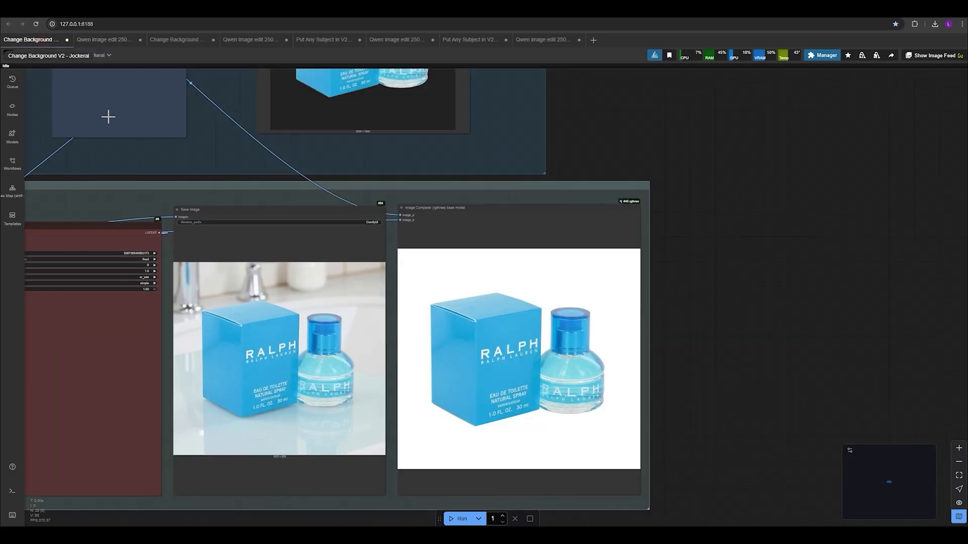
scroll(422, 255, up, 3)
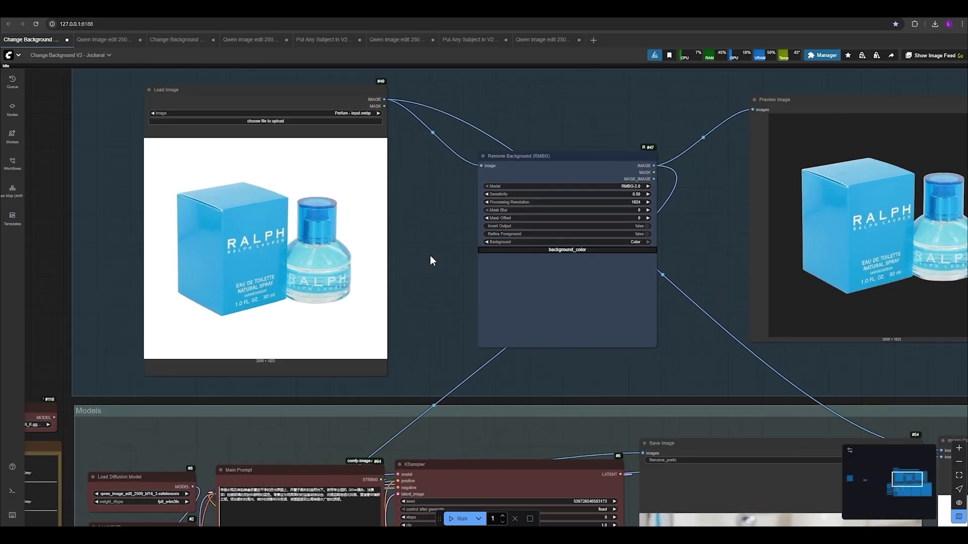
scroll(430, 255, down, 1)
drag(425, 240, 396, 271)
drag(564, 198, 579, 180)
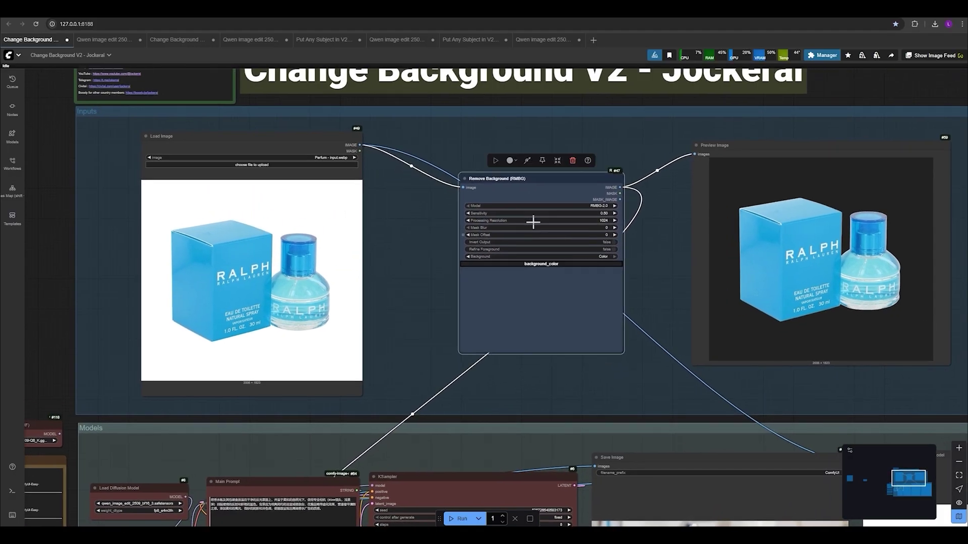
drag(523, 193, 519, 202)
scroll(393, 240, down, 1)
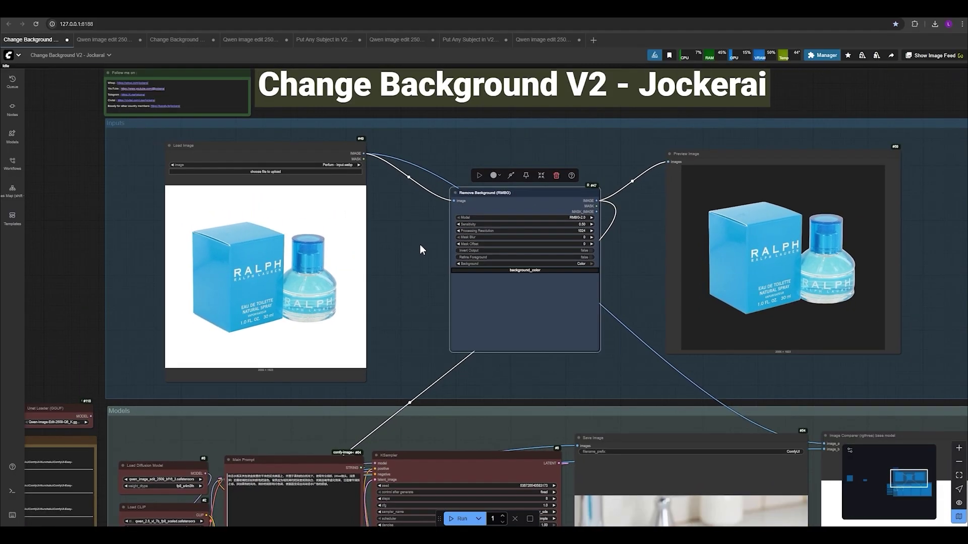
Nudge the Preview Image node showing the cut-out perfume and readjust the Remove Background (RMBG) node that feeds it.
scroll(414, 281, up, 2)
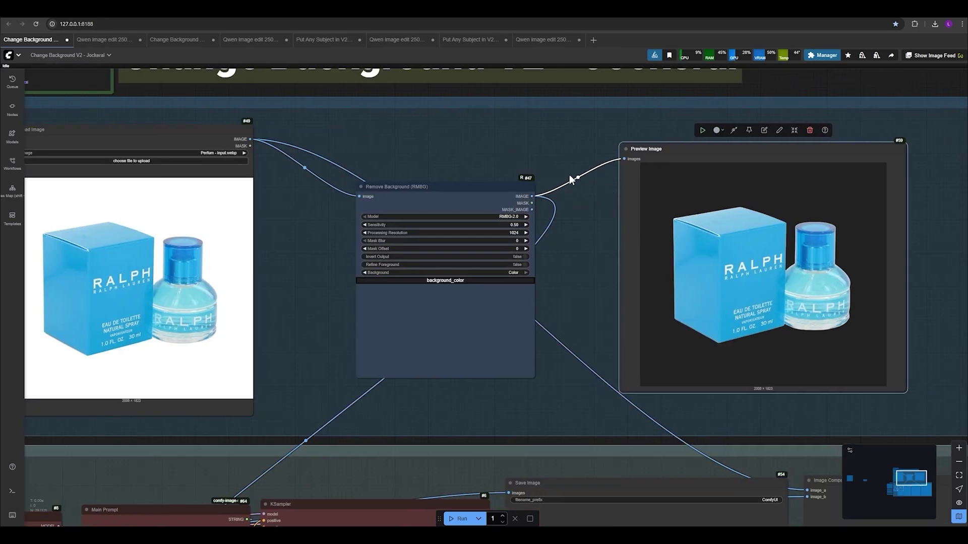
mouse_move(682, 158)
mouse_down()
mouse_move(665, 149)
mouse_move(678, 147)
mouse_up()
scroll(582, 240, down, 1)
drag(587, 242, 624, 244)
drag(514, 201, 521, 180)
drag(378, 249, 402, 183)
scroll(403, 183, down, 1)
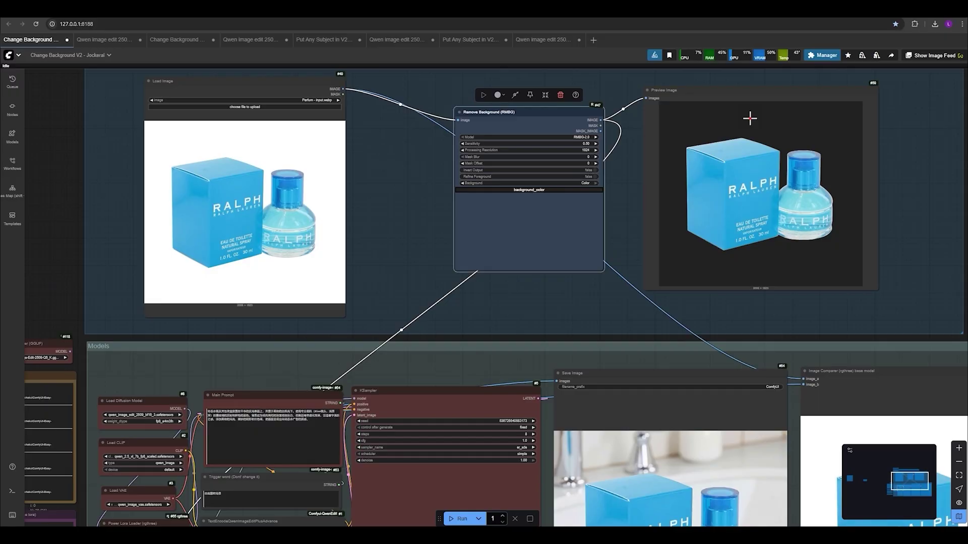
drag(750, 119, 768, 138)
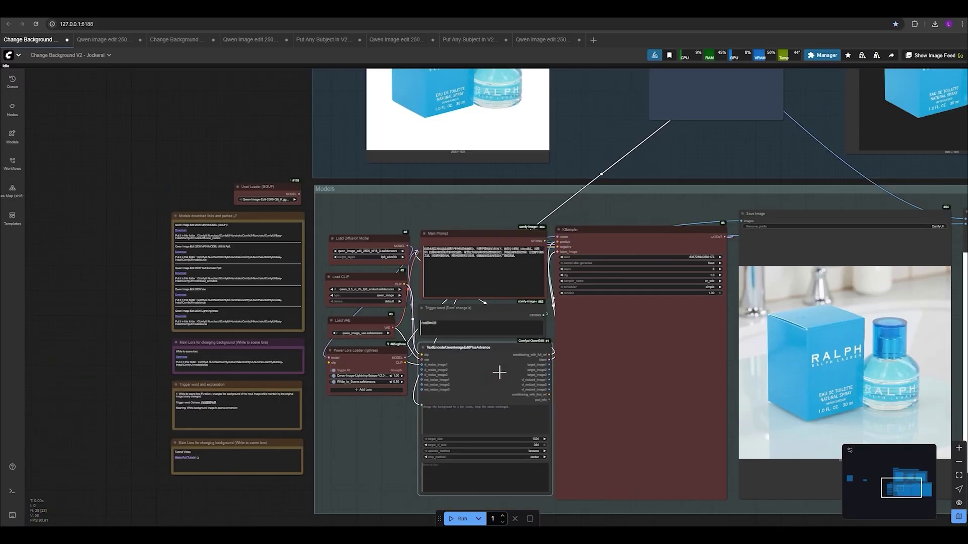
Nudge the TextEncodeQwenImageEditPlusAdvance node slightly downward beneath the Trigger word node.
scroll(497, 375, up, 4)
scroll(480, 312, up, 1)
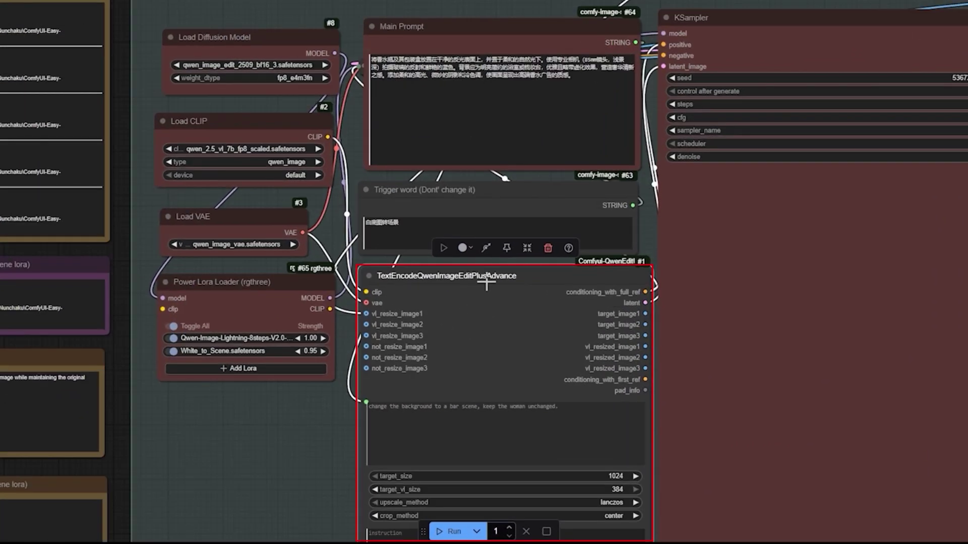
drag(486, 282, 481, 289)
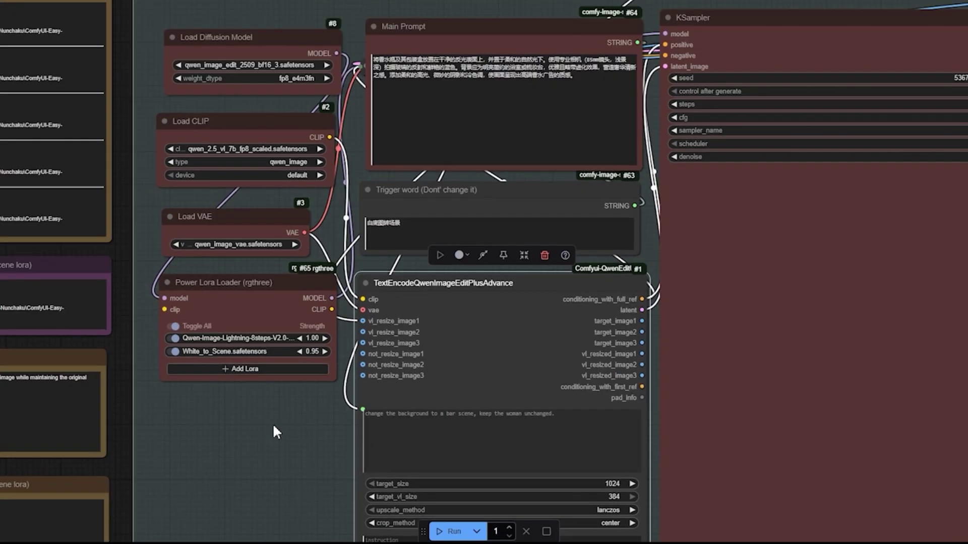
scroll(272, 424, up, 4)
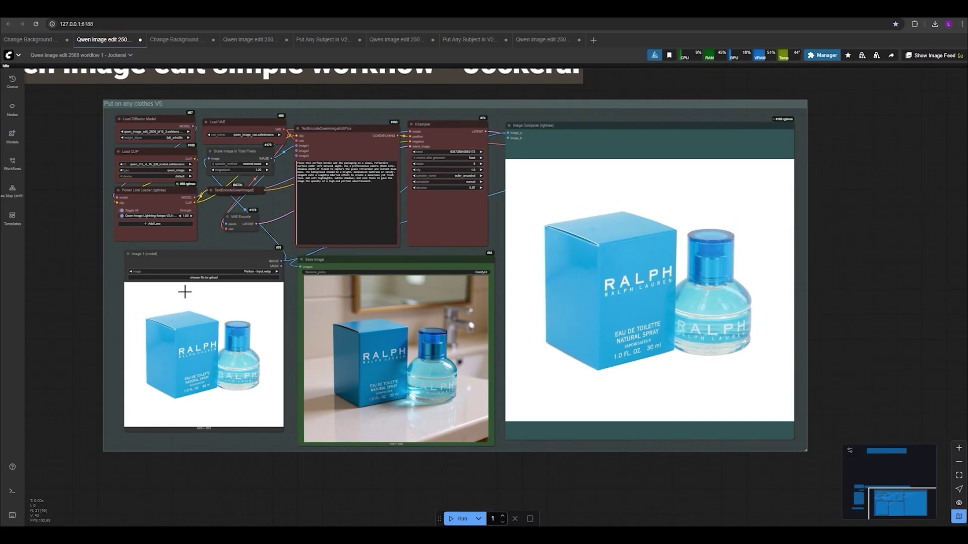
Temporarily widen the simple workflow's Power Lora Loader to read the full Lora file name, and check the KSampler settings.
scroll(144, 214, up, 9)
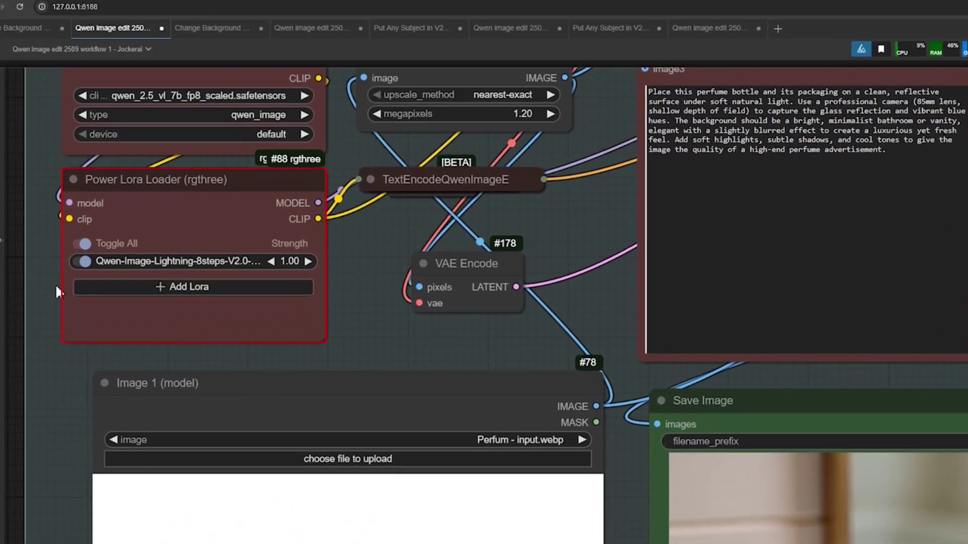
drag(62, 228, 212, 317)
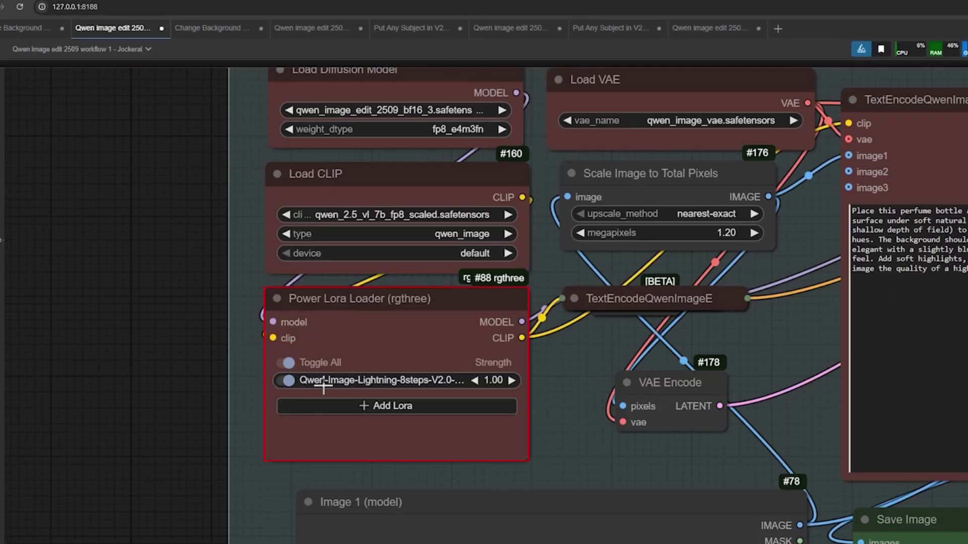
drag(528, 460, 591, 457)
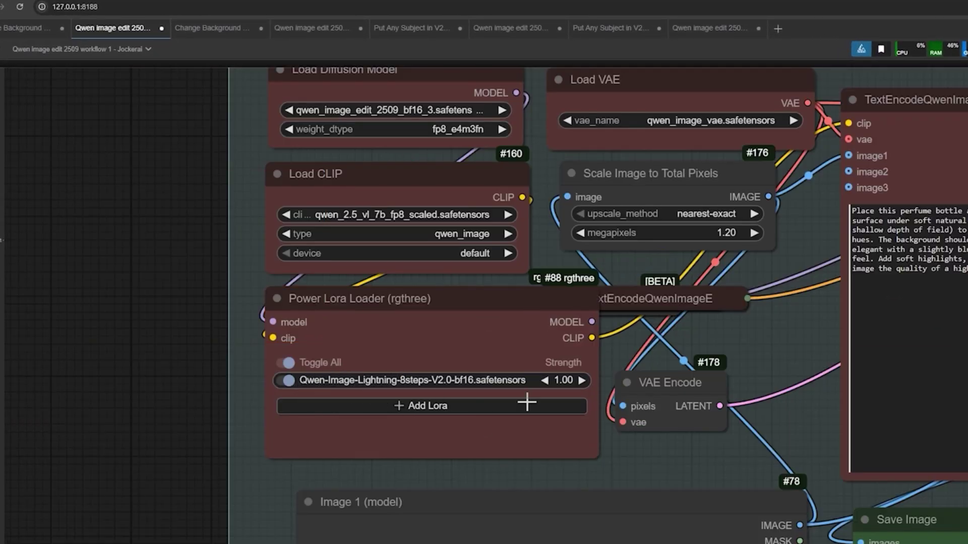
drag(595, 456, 87, 492)
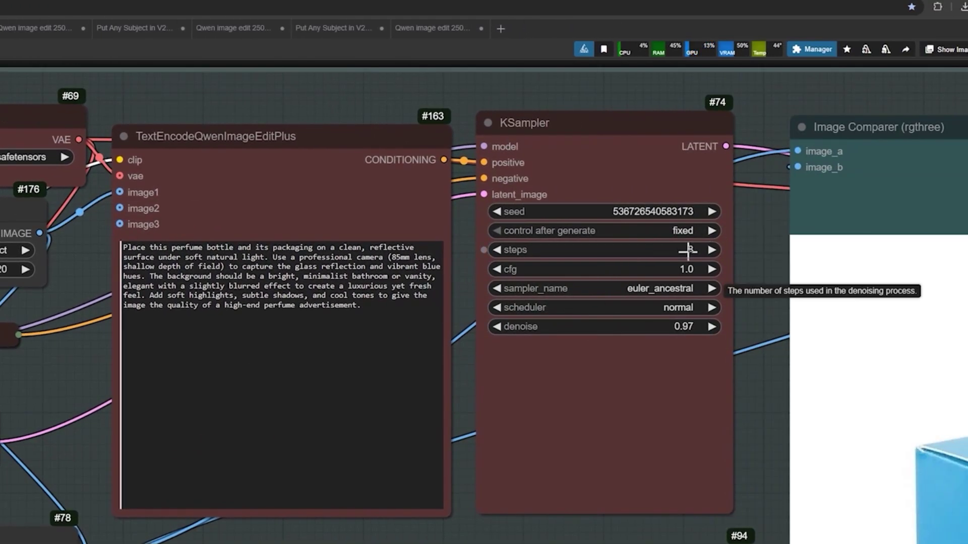
drag(93, 357, 95, 359)
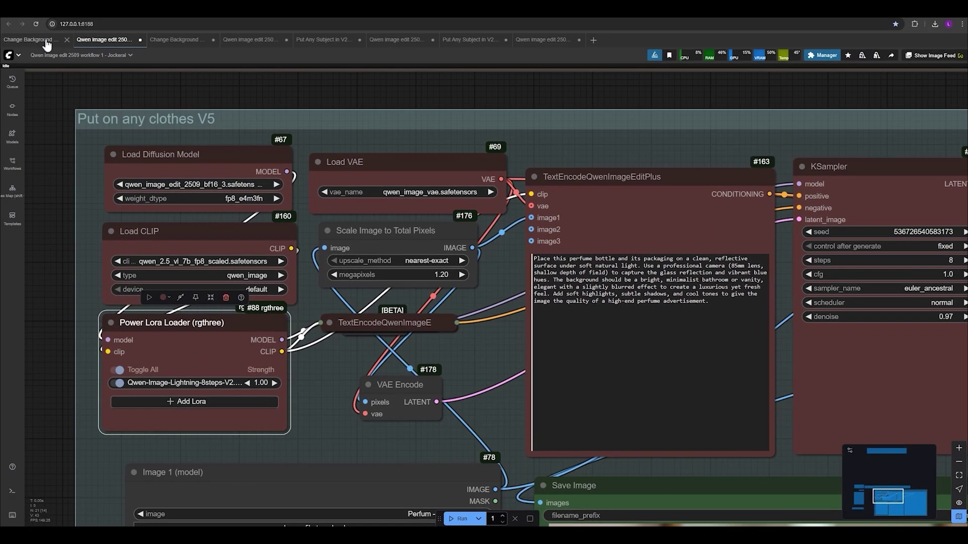
Switch to Change Background V2 and examine its Power Lora Loader entries and the notes with model and Lora download links.
click(45, 40)
click(47, 44)
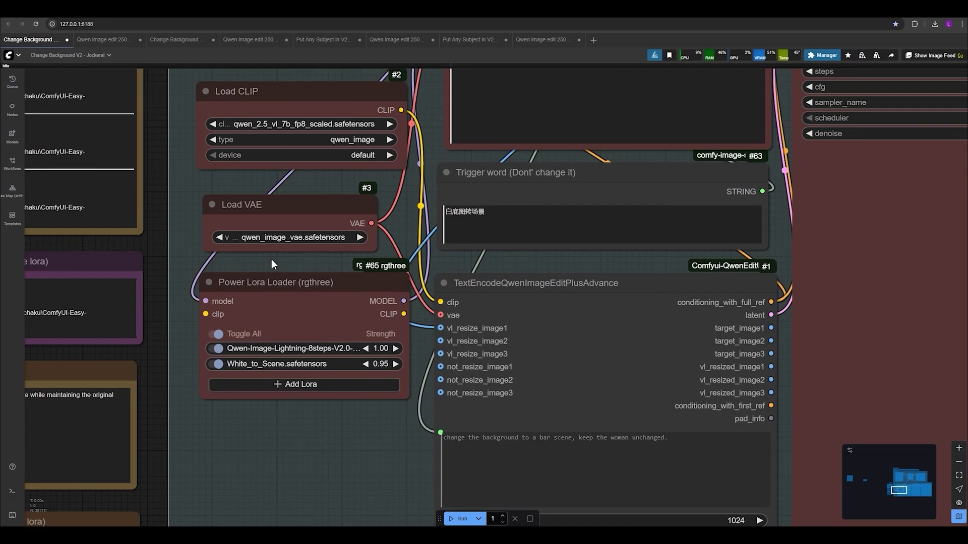
scroll(476, 151, down, 10)
scroll(396, 370, up, 6)
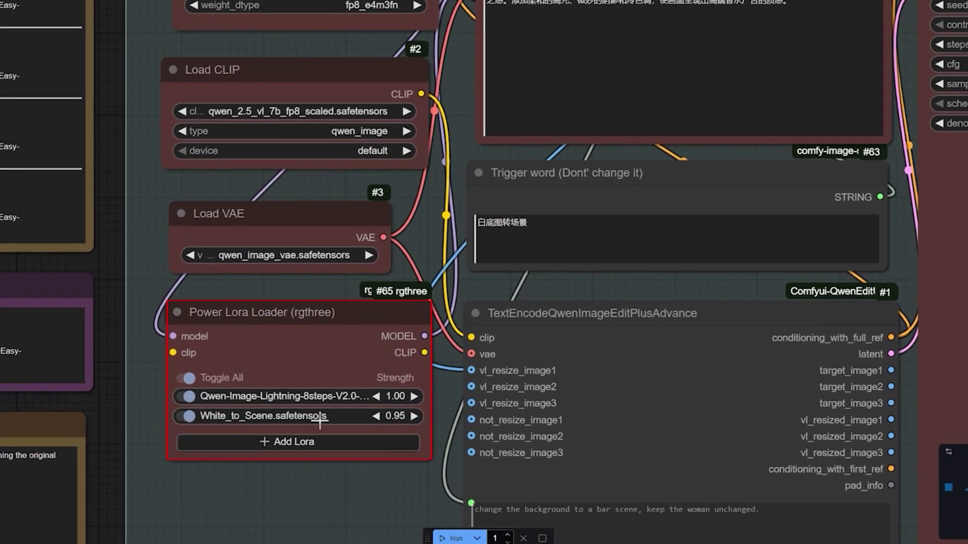
scroll(248, 446, down, 3)
drag(113, 407, 332, 444)
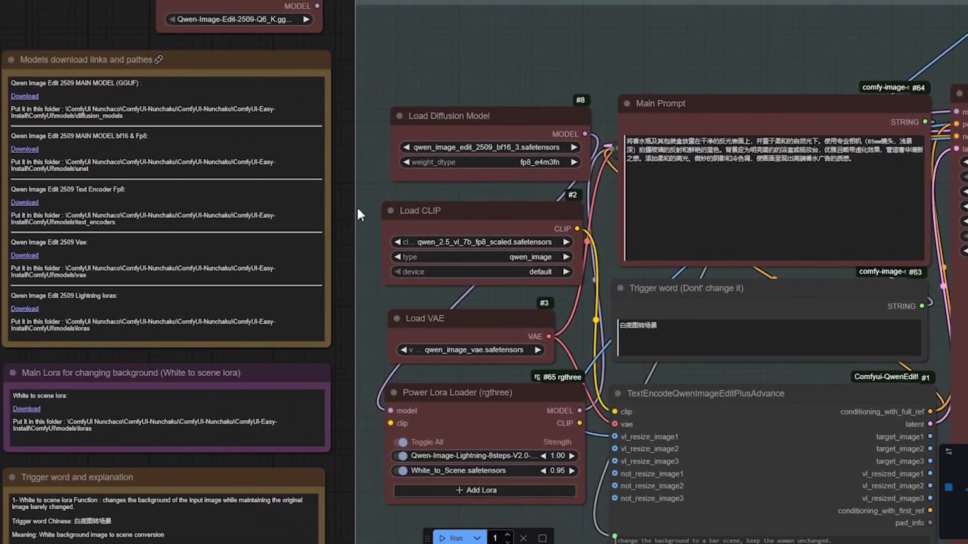
Shift the Load Diffusion Model, Load CLIP and Load VAE nodes slightly within the Models group.
drag(447, 125, 477, 130)
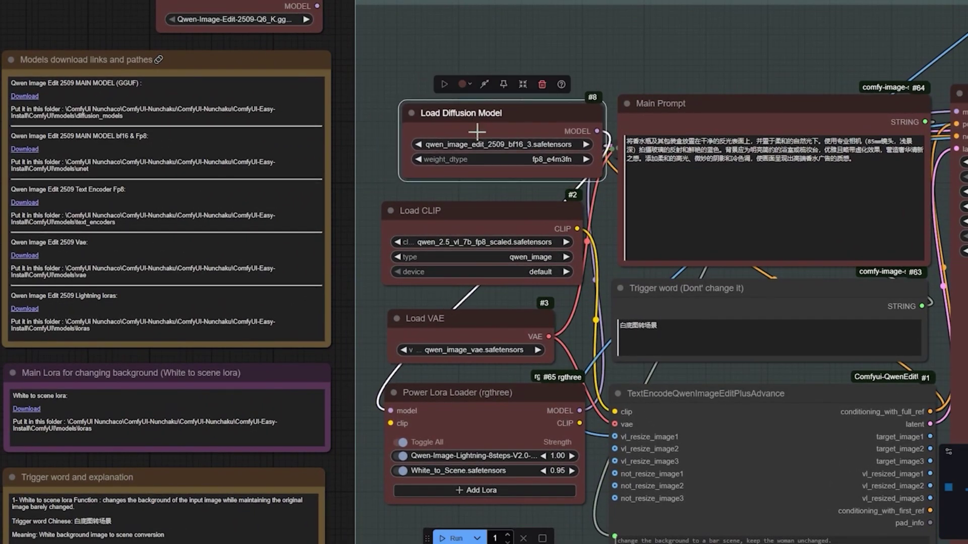
drag(465, 217, 473, 211)
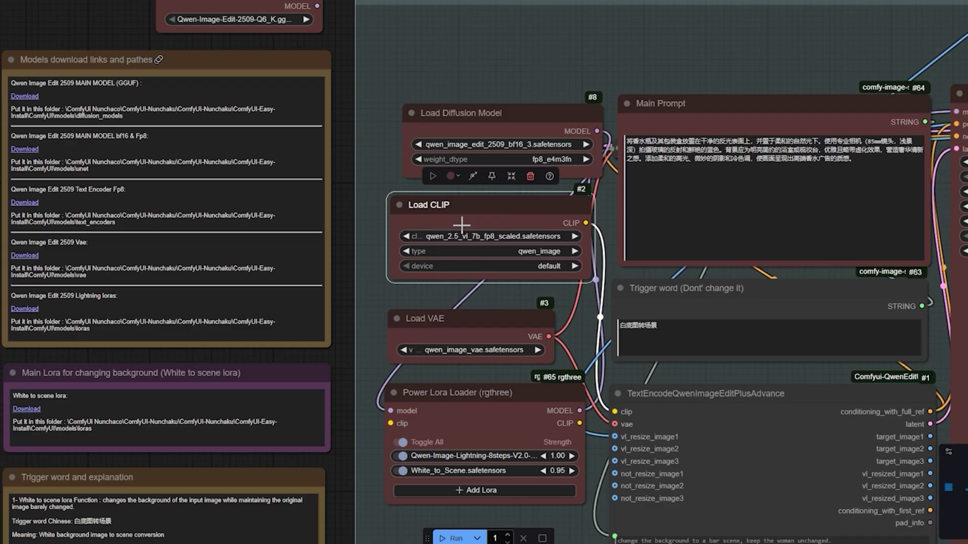
drag(453, 323, 460, 320)
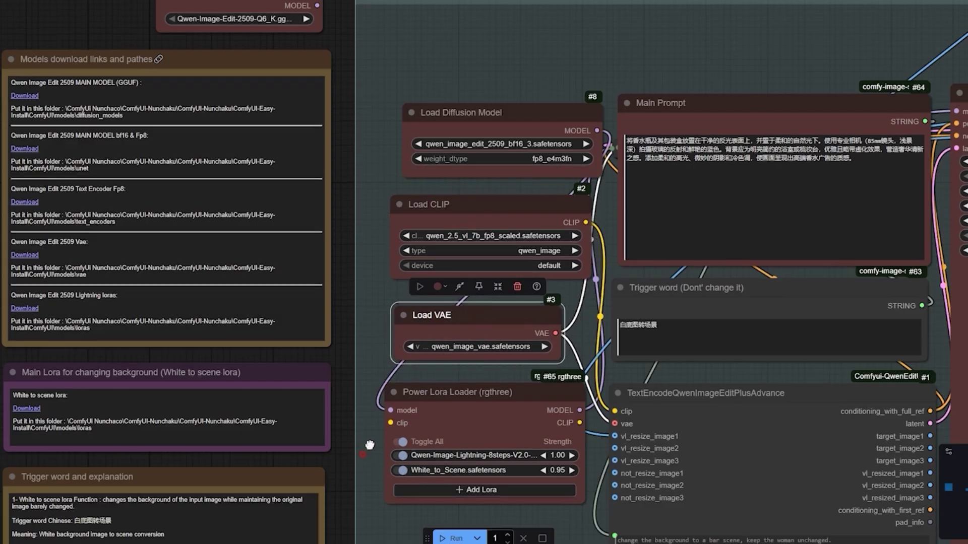
Nudge the "Models download links and pathes" note slightly beside the Models group.
drag(371, 447, 411, 421)
drag(51, 313, 73, 239)
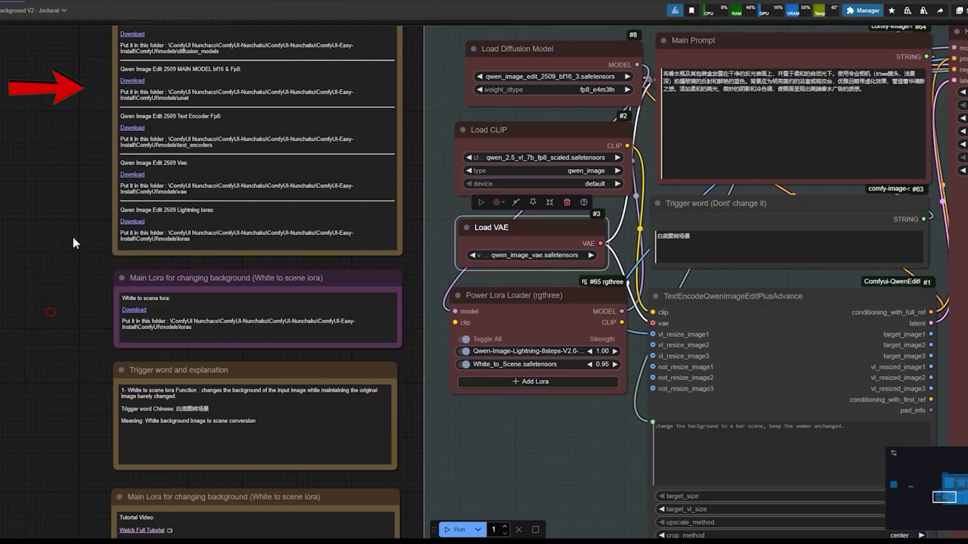
scroll(109, 353, down, 3)
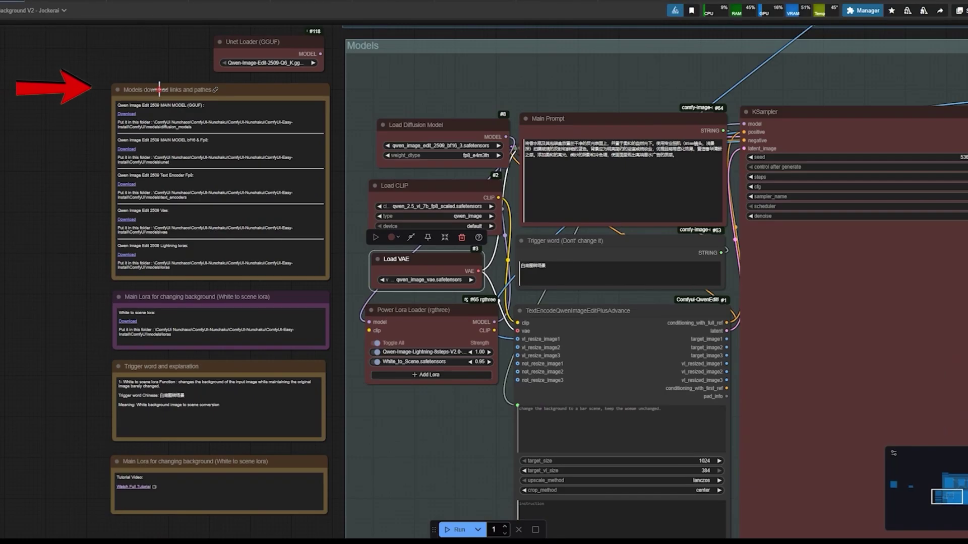
click(174, 90)
drag(174, 91, 172, 88)
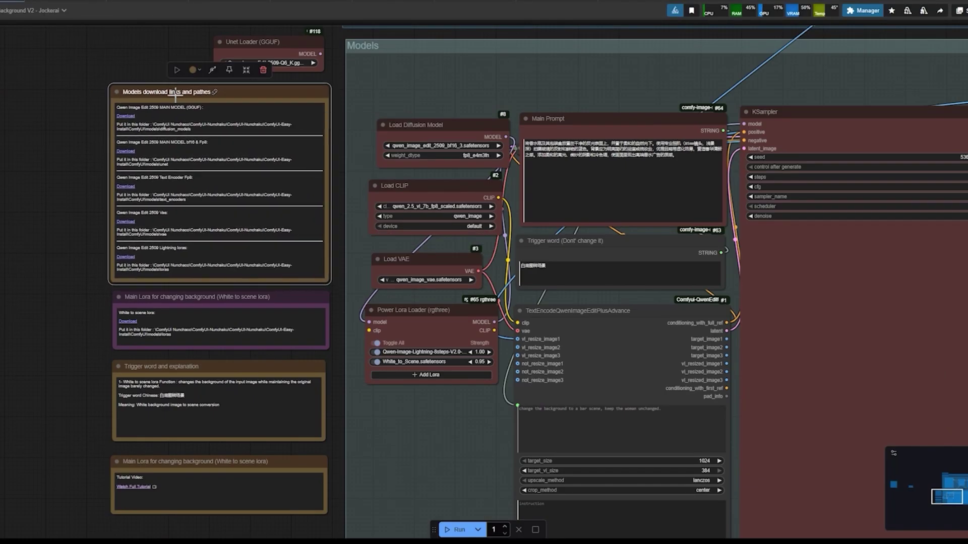
scroll(267, 250, up, 1)
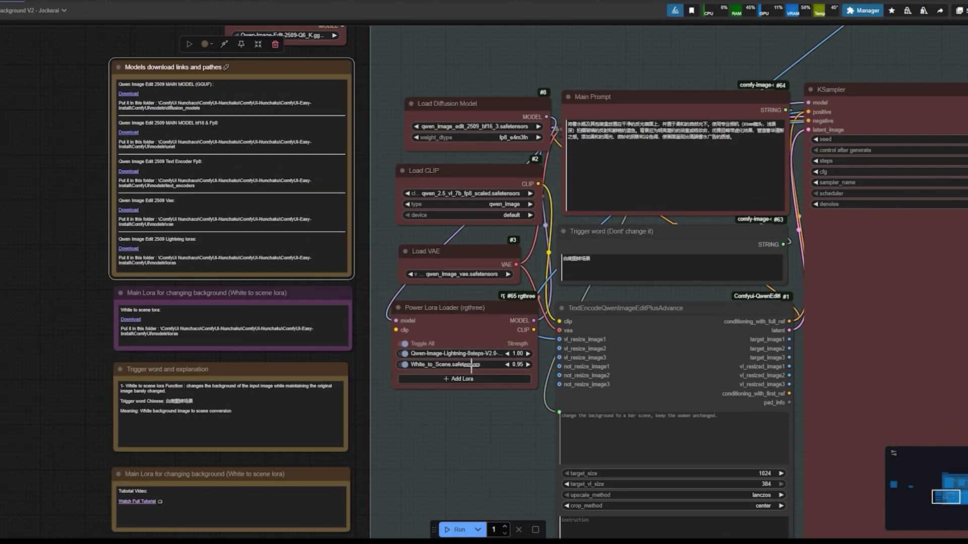
Examine the White to scene Lora note and the Chinese trigger word in the "Trigger word and explanation" note.
scroll(23, 334, up, 4)
click(247, 279)
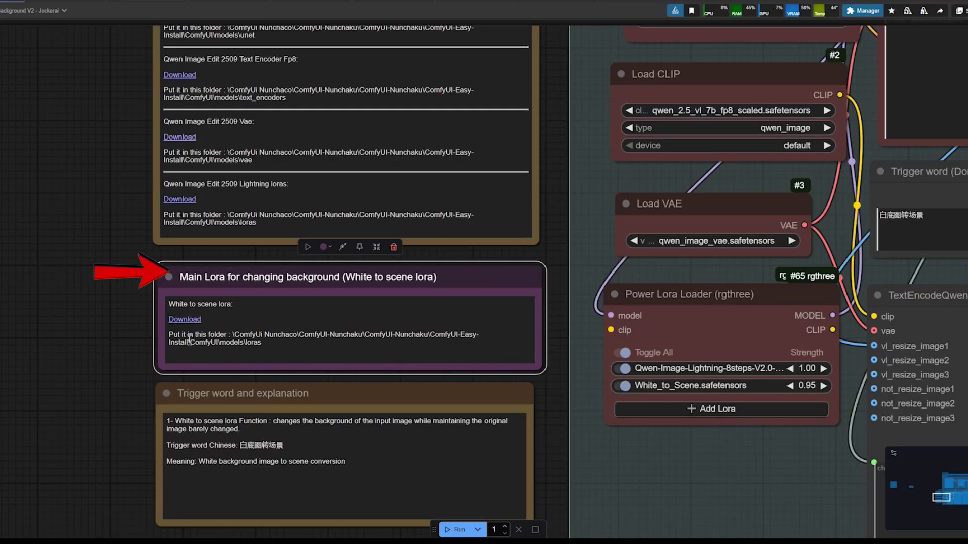
scroll(157, 435, up, 2)
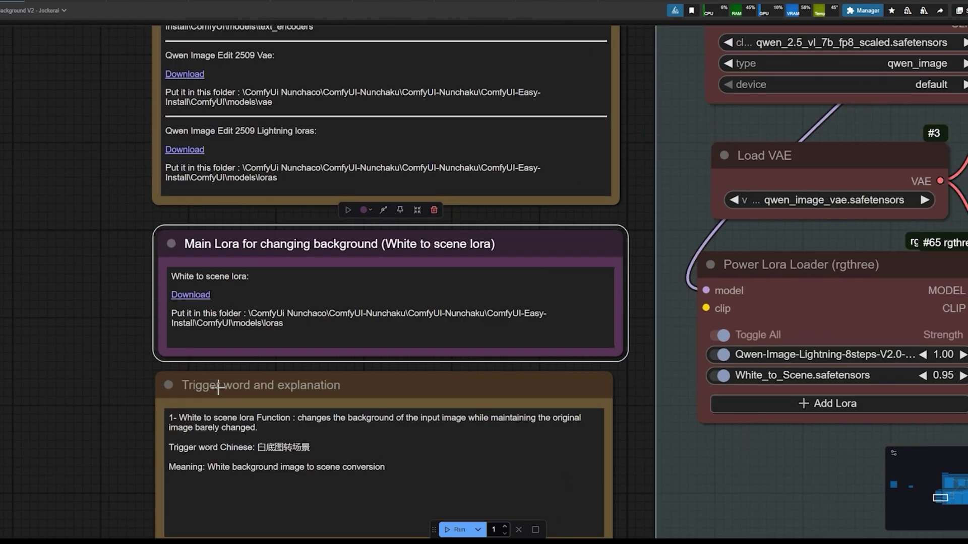
scroll(218, 388, down, 2)
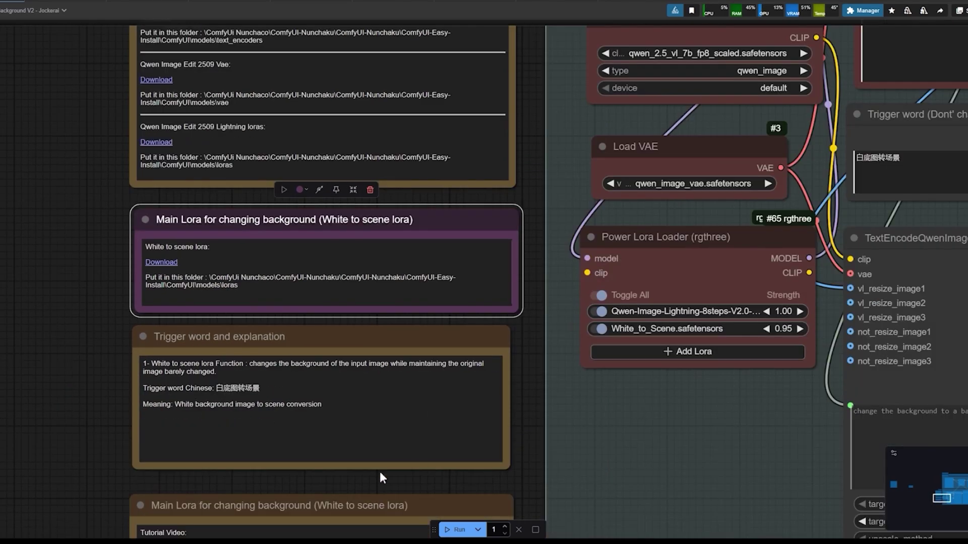
scroll(668, 433, down, 1)
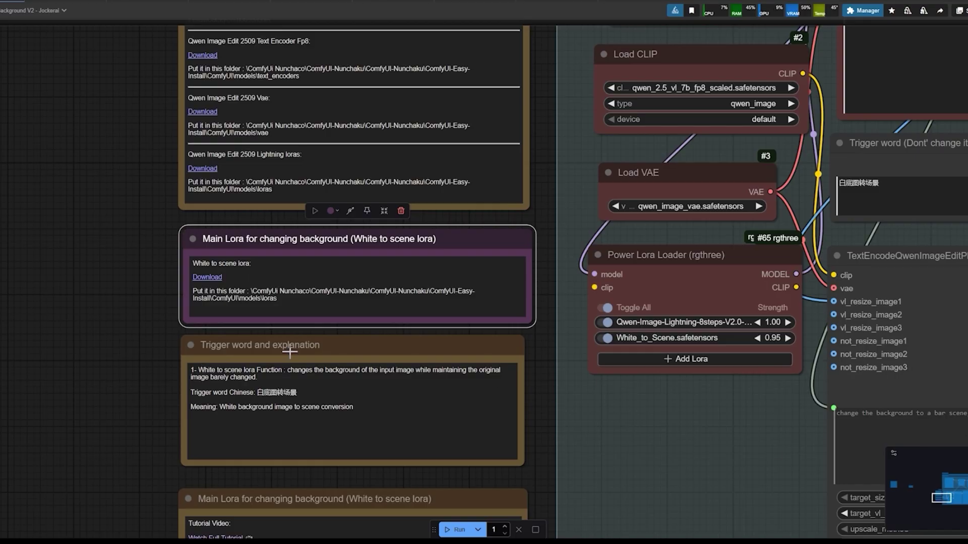
scroll(221, 392, up, 3)
click(317, 392)
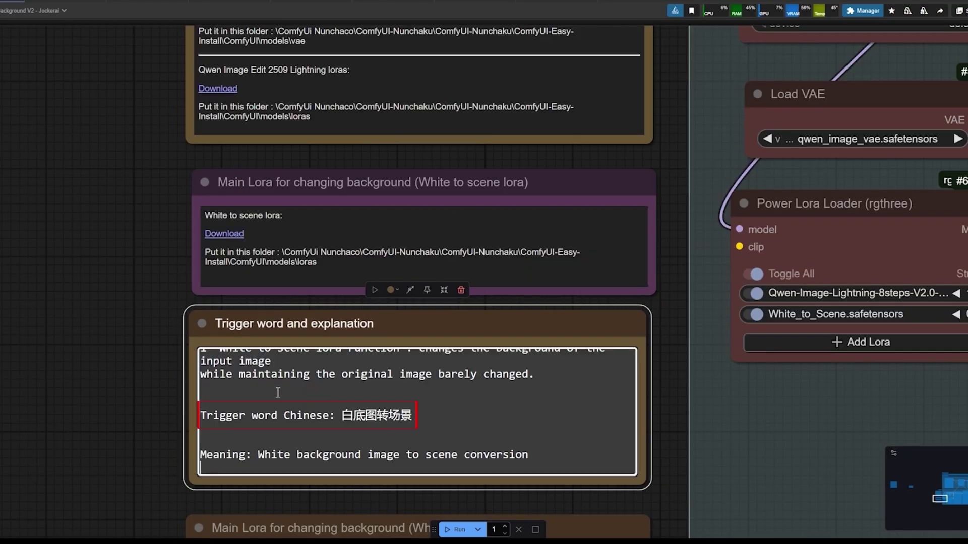
click(122, 347)
scroll(122, 348, down, 3)
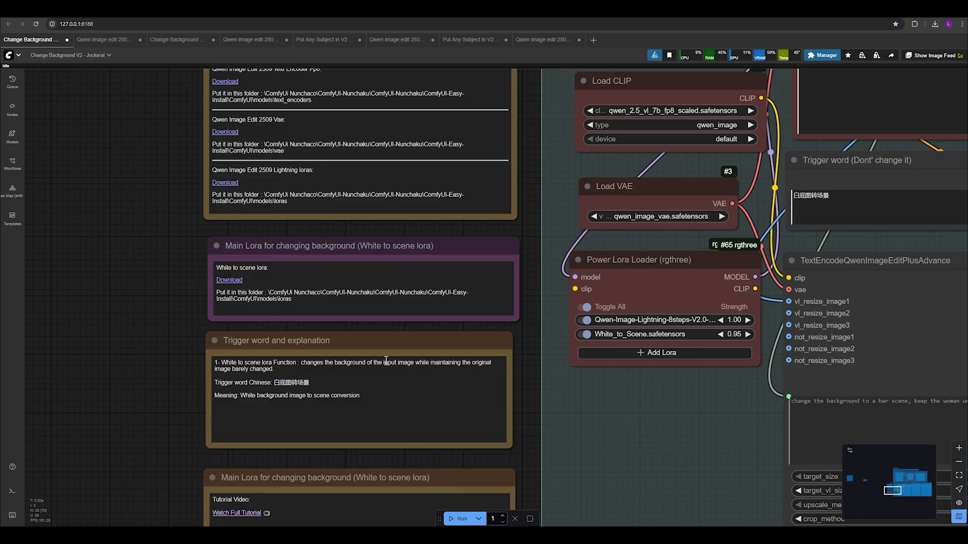
Highlight the text in Change Background V2's Trigger word node and its Chinese Main Prompt to inspect both.
click(259, 39)
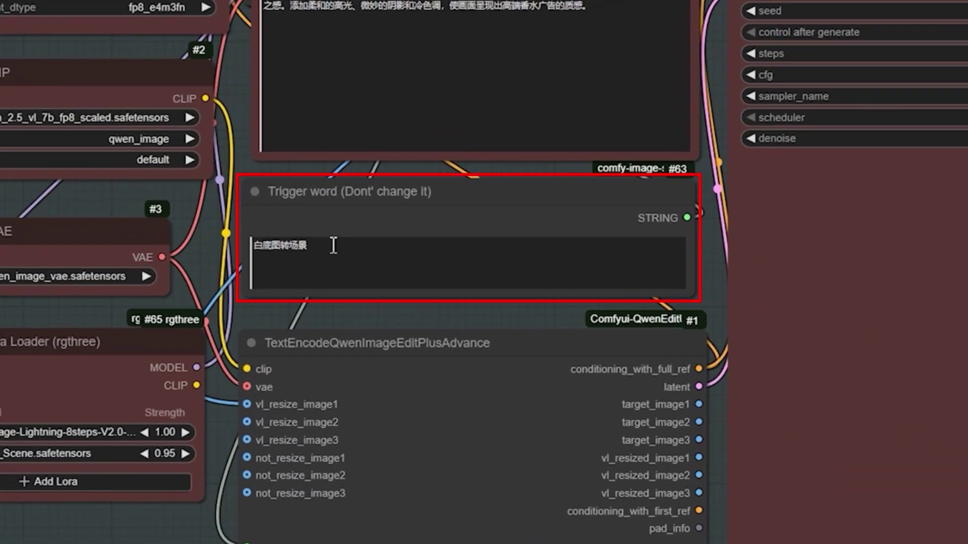
drag(333, 245, 257, 248)
click(407, 230)
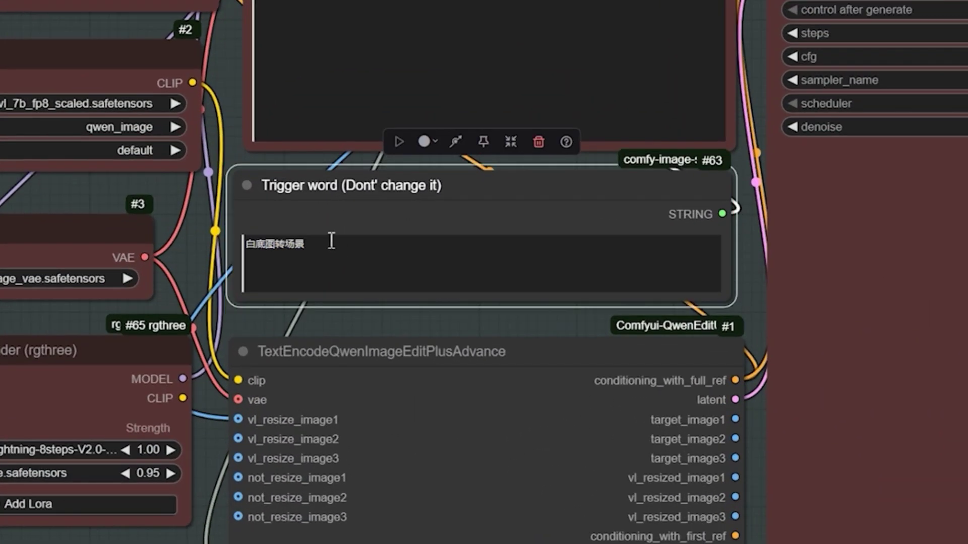
click(333, 245)
drag(305, 253, 225, 252)
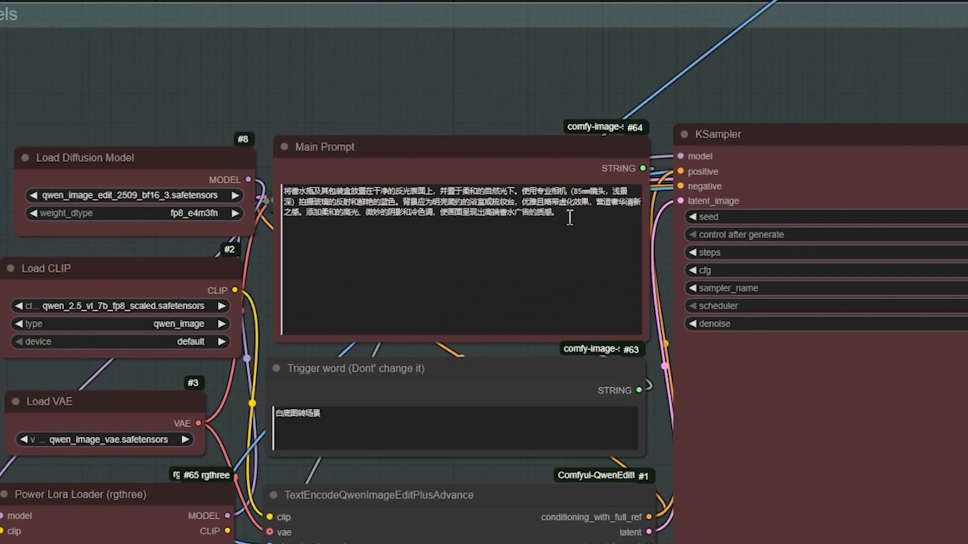
drag(569, 218, 285, 189)
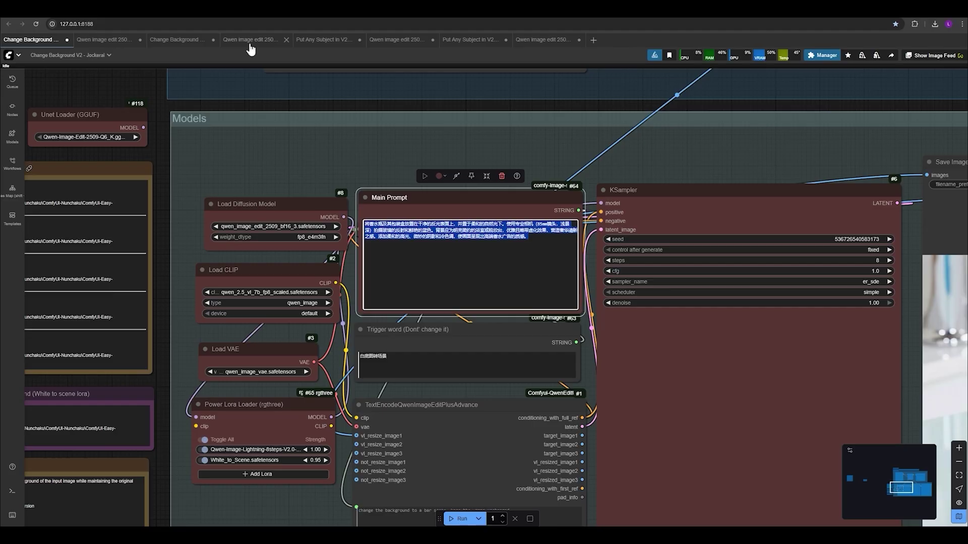
Switch to the car version of Change Background V2 and highlight its English Main Prompt and Chinese trigger word.
click(248, 38)
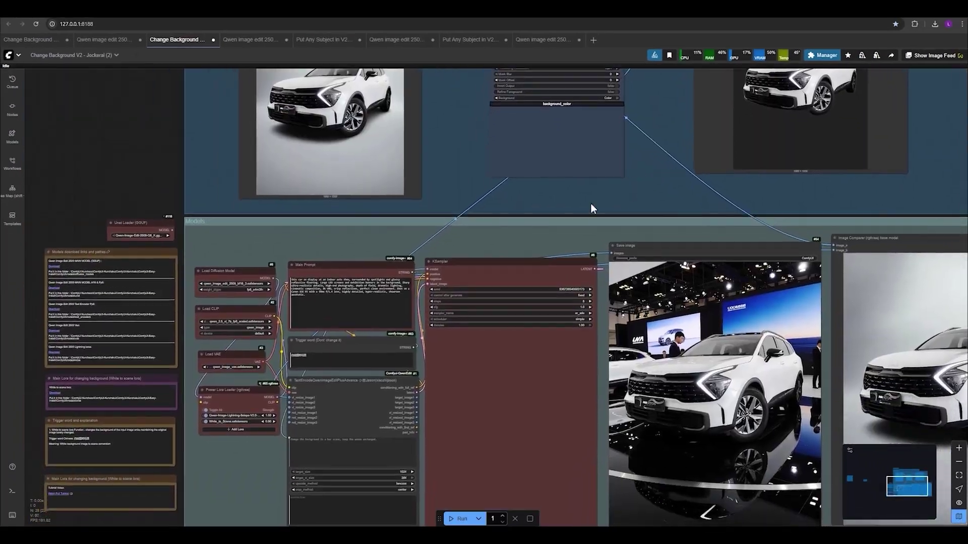
scroll(272, 276, up, 5)
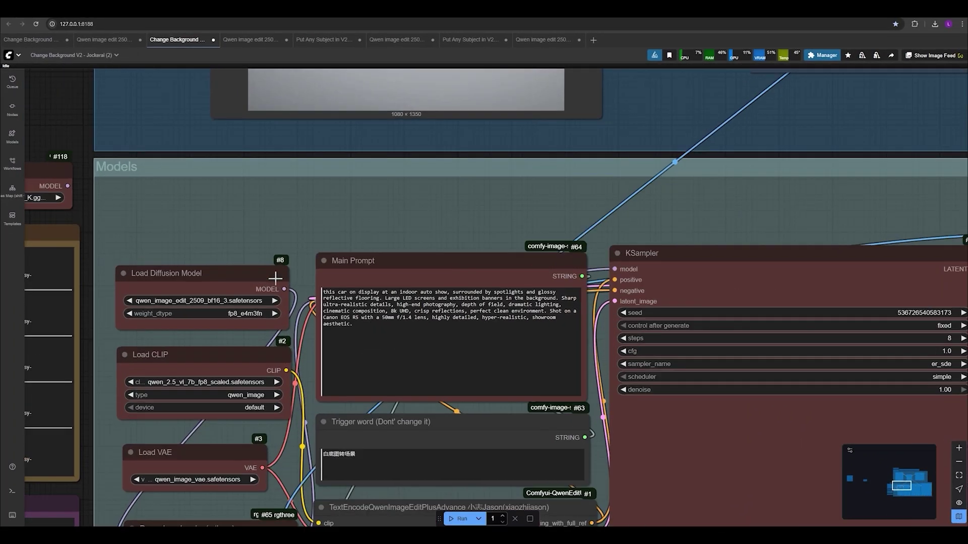
click(345, 337)
key(ctrl+a)
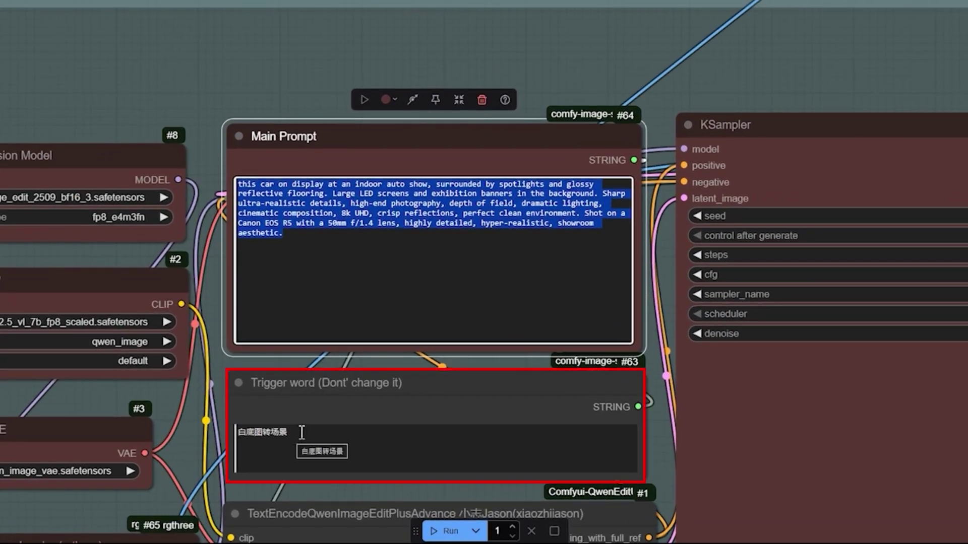
drag(301, 433, 234, 434)
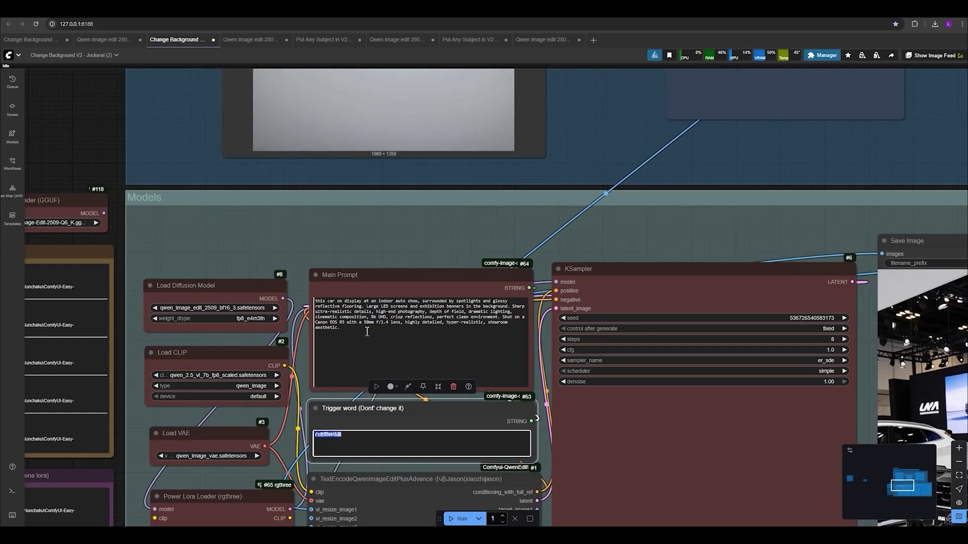
scroll(390, 320, down, 2)
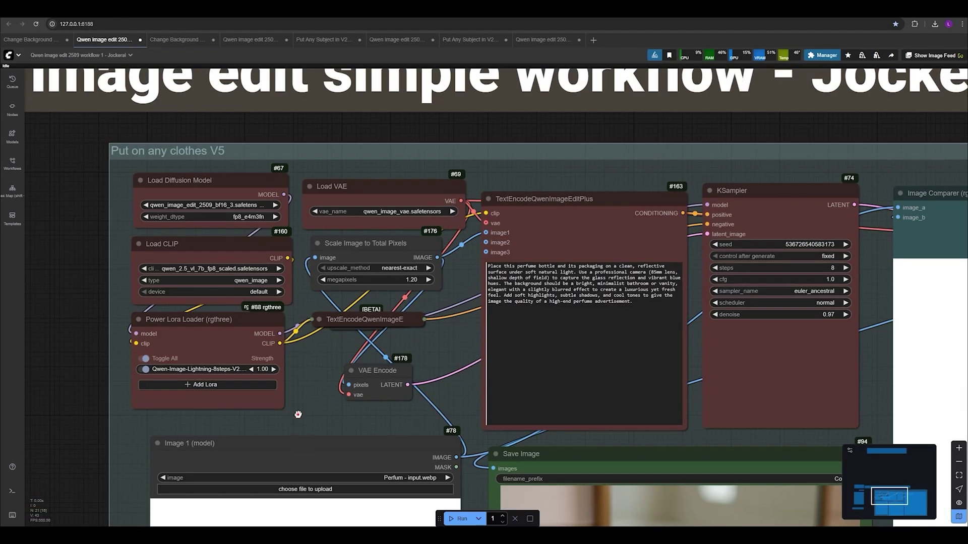
Compare the simple workflow's nodes with Change Background V2's White to scene Lora note, KSampler settings and saved perfume image.
drag(298, 415, 439, 300)
scroll(379, 331, down, 4)
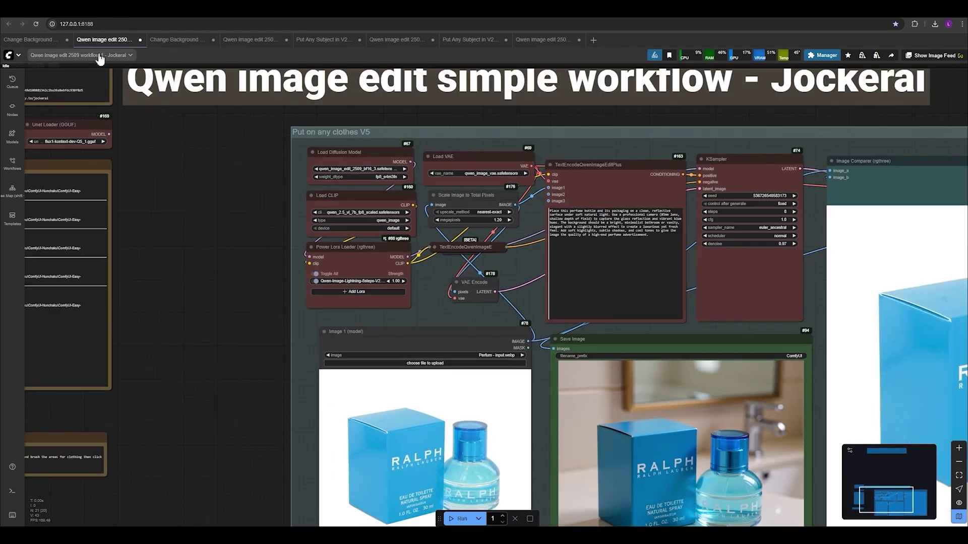
click(42, 40)
drag(177, 435, 411, 281)
scroll(93, 339, up, 5)
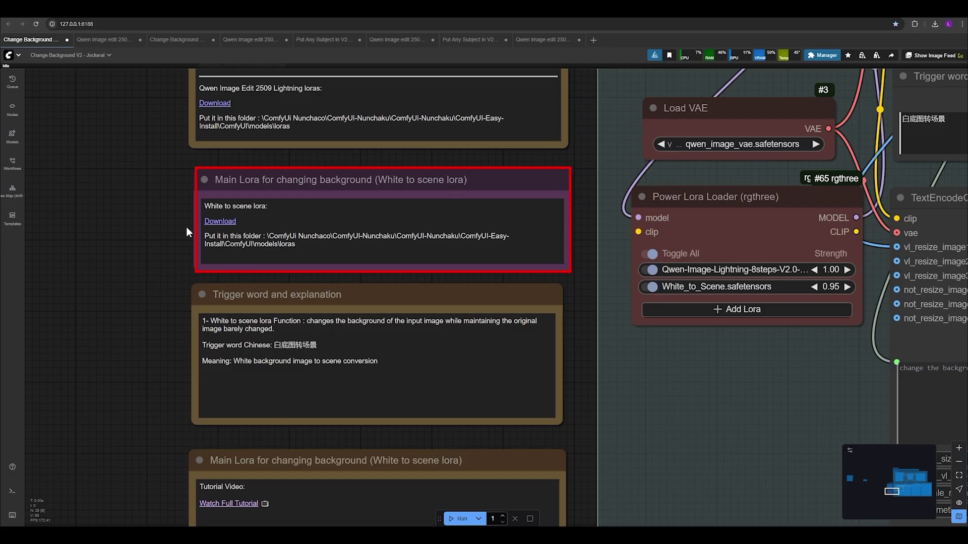
scroll(576, 419, down, 5)
drag(578, 422, 24, 438)
scroll(467, 406, down, 2)
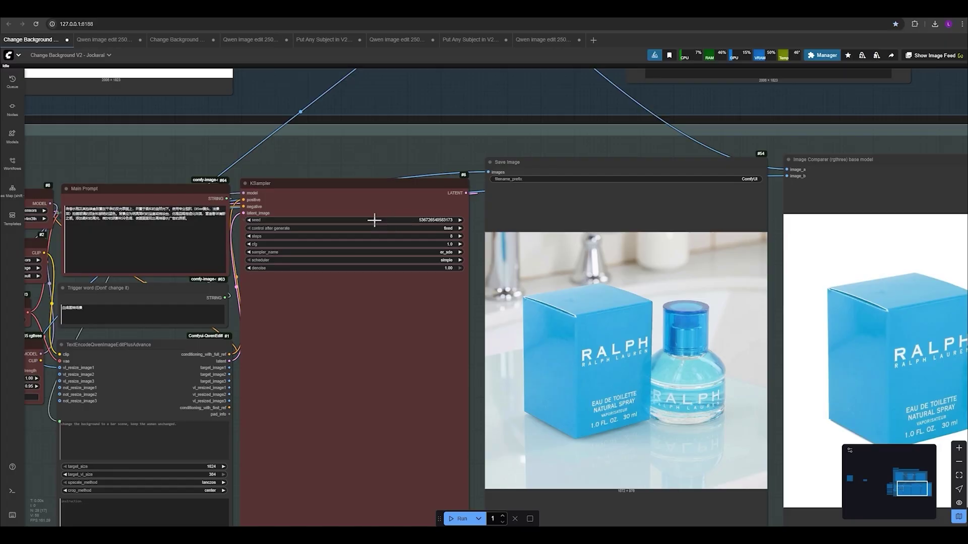
drag(213, 167, 323, 206)
Return to the simple Qwen image edit workflow and run it on the perfume image.
click(106, 41)
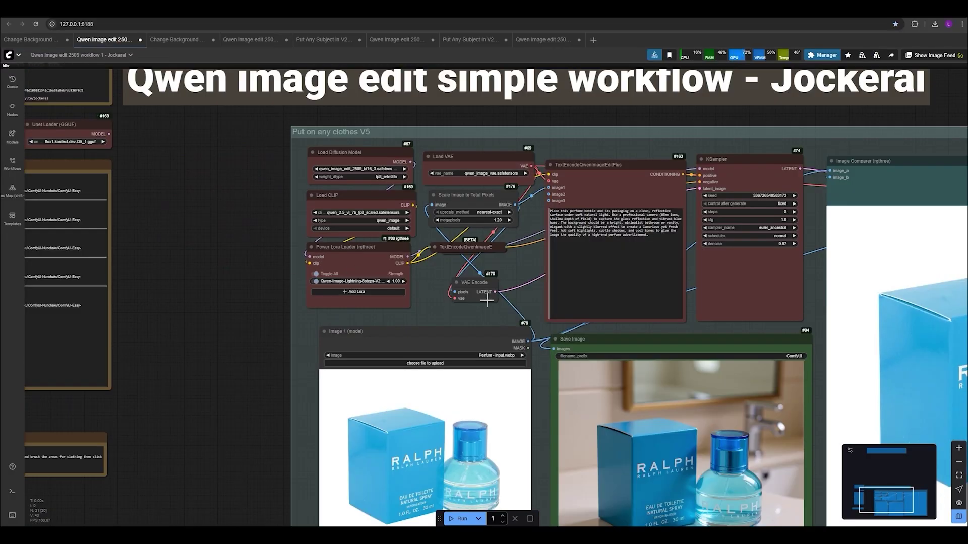
click(506, 222)
click(519, 241)
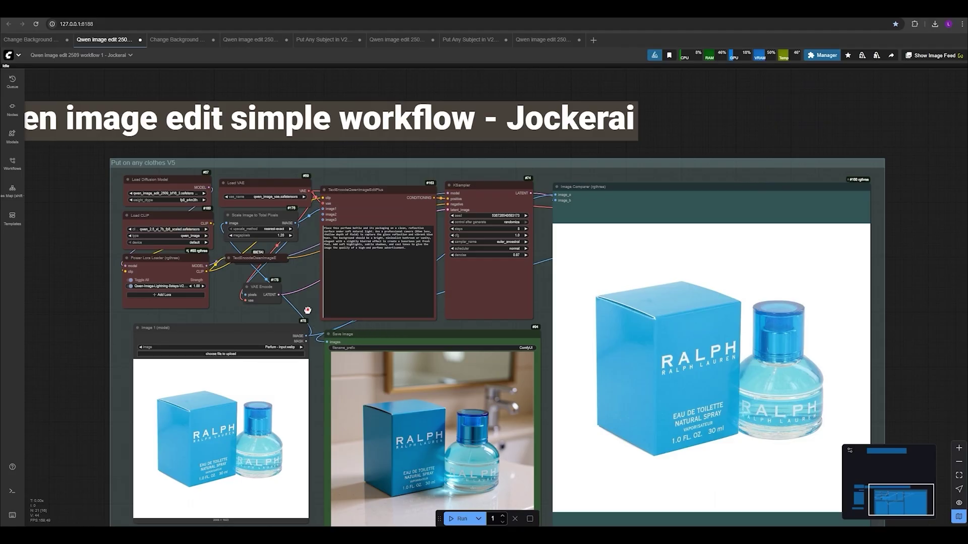
drag(308, 311, 322, 263)
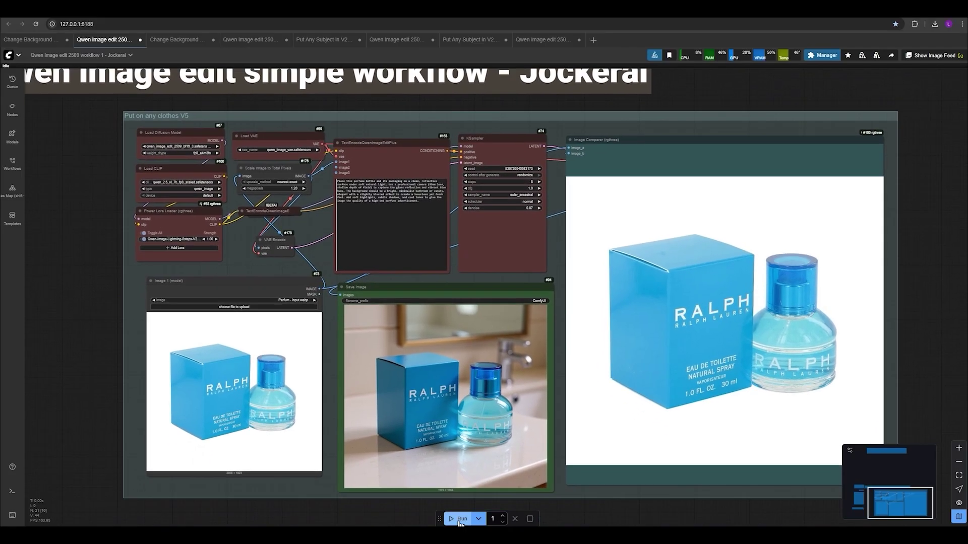
click(460, 519)
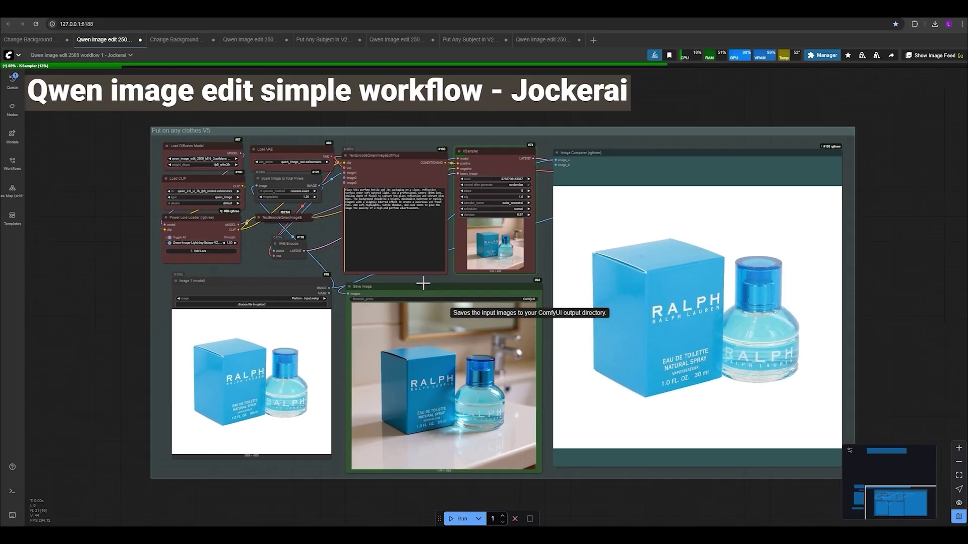
Compare the newly generated perfume image with the original input in the simple workflow's Image Comparer.
drag(101, 135, 148, 158)
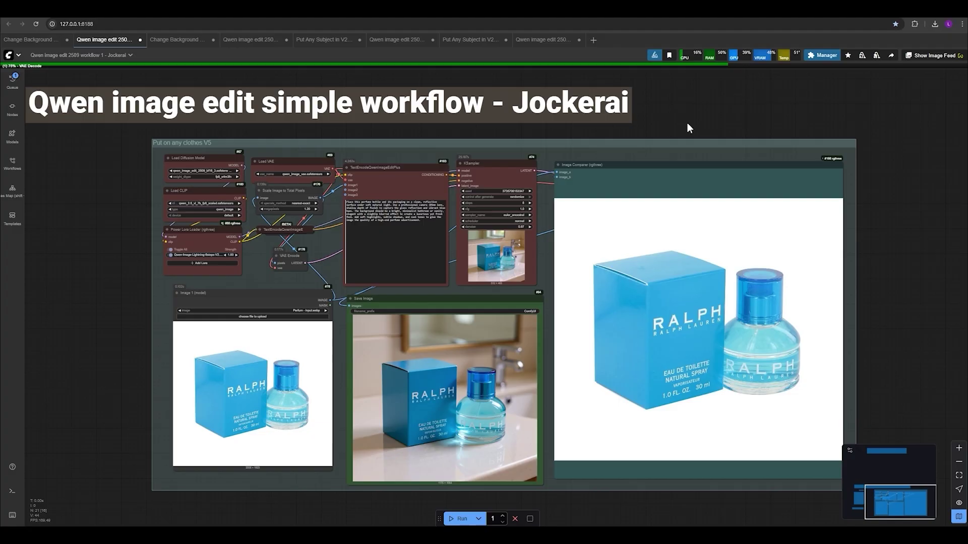
drag(688, 122, 606, 95)
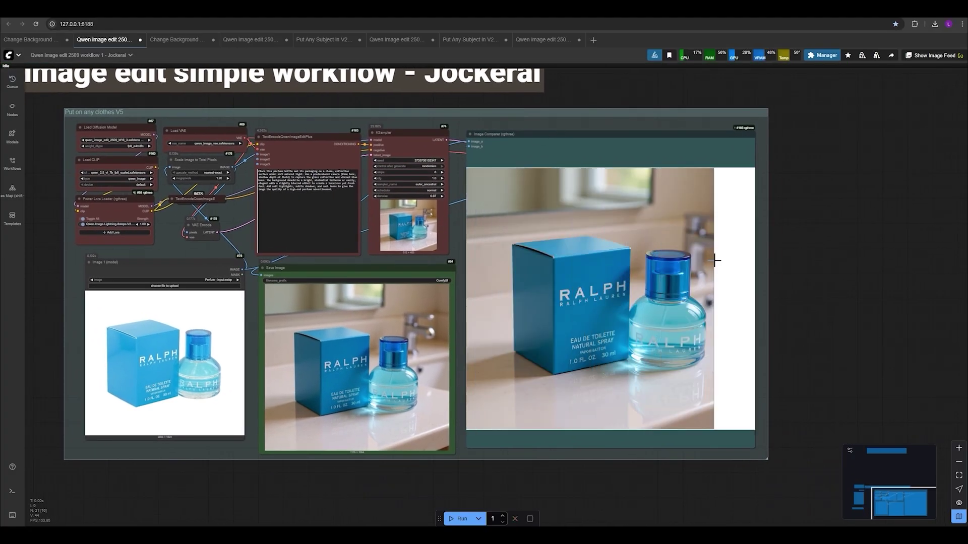
scroll(709, 265, up, 1)
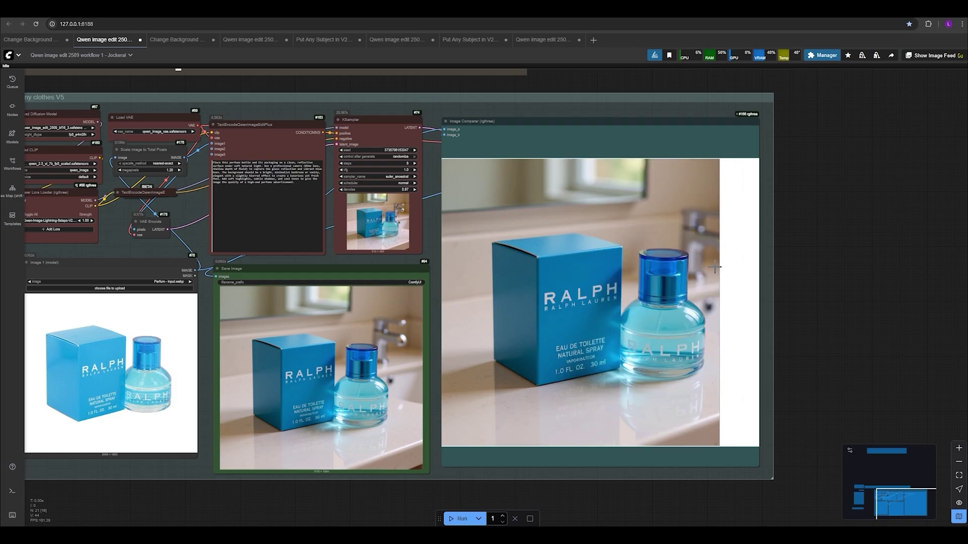
scroll(473, 293, down, 4)
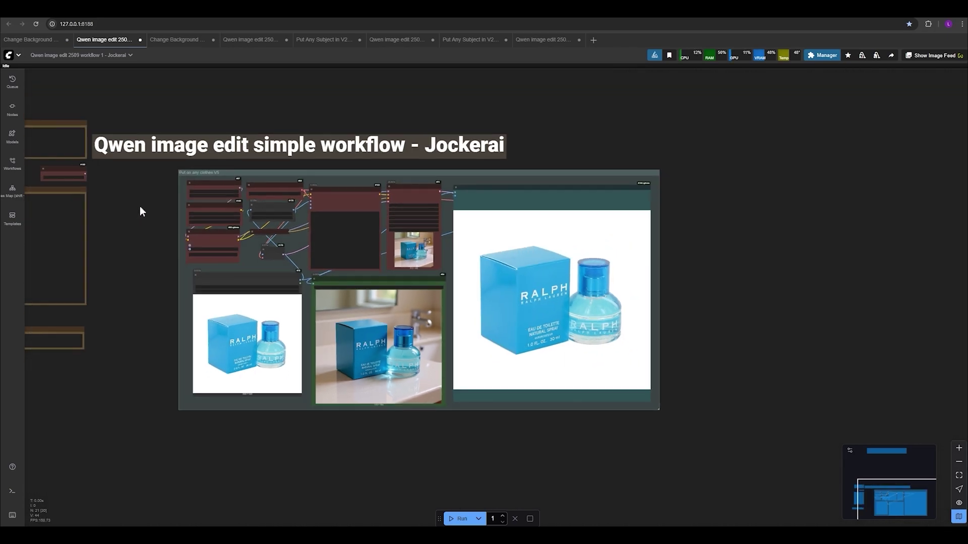
scroll(140, 208, down, 1)
drag(201, 178, 128, 172)
scroll(281, 169, up, 8)
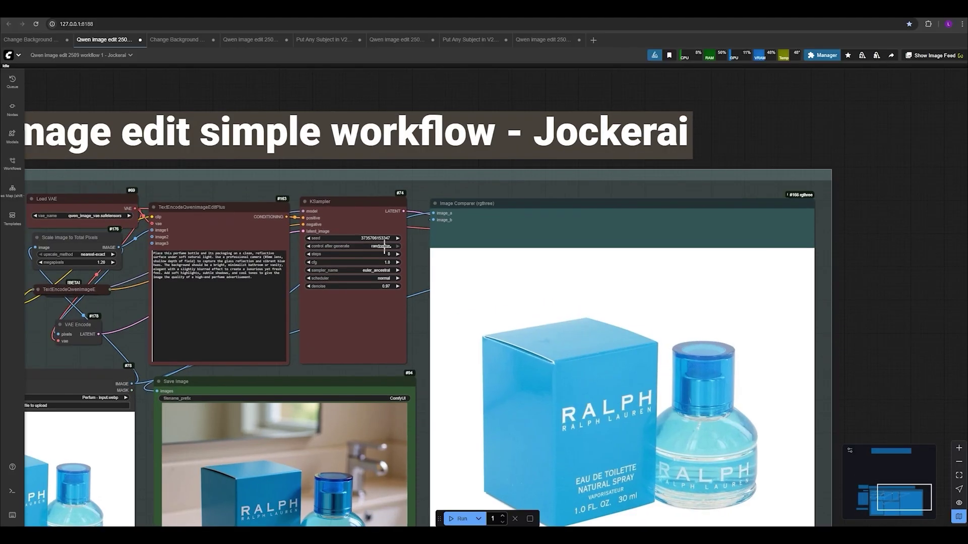
click(378, 237)
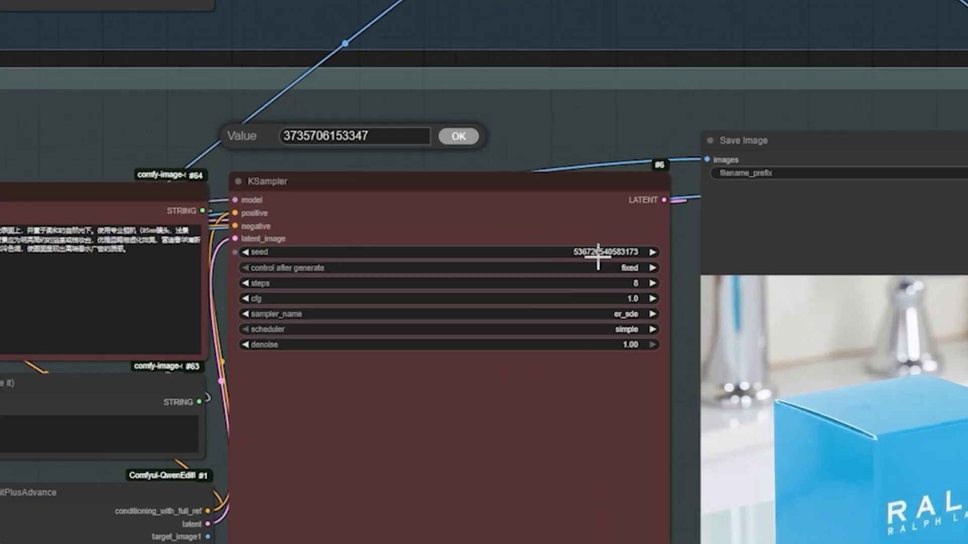
click(595, 252)
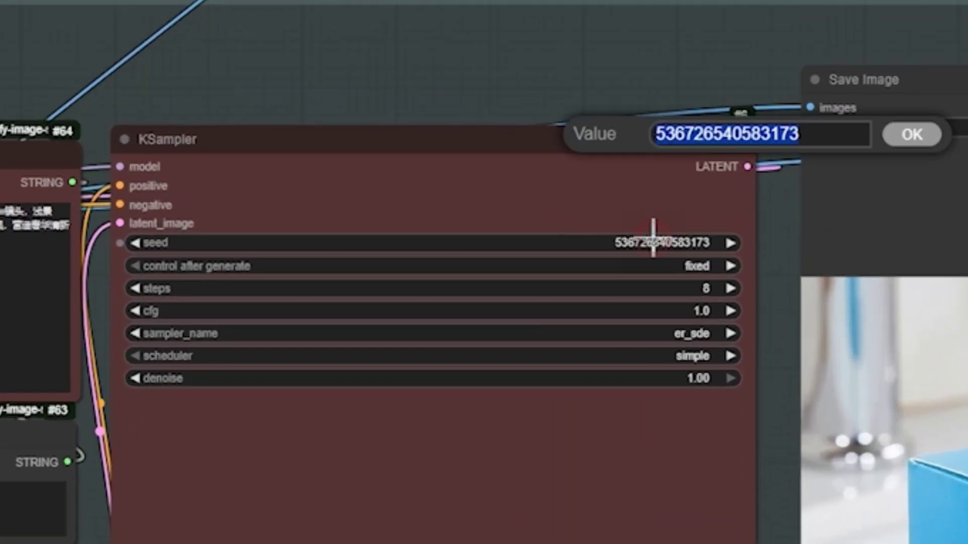
key(ctrl+v)
click(911, 135)
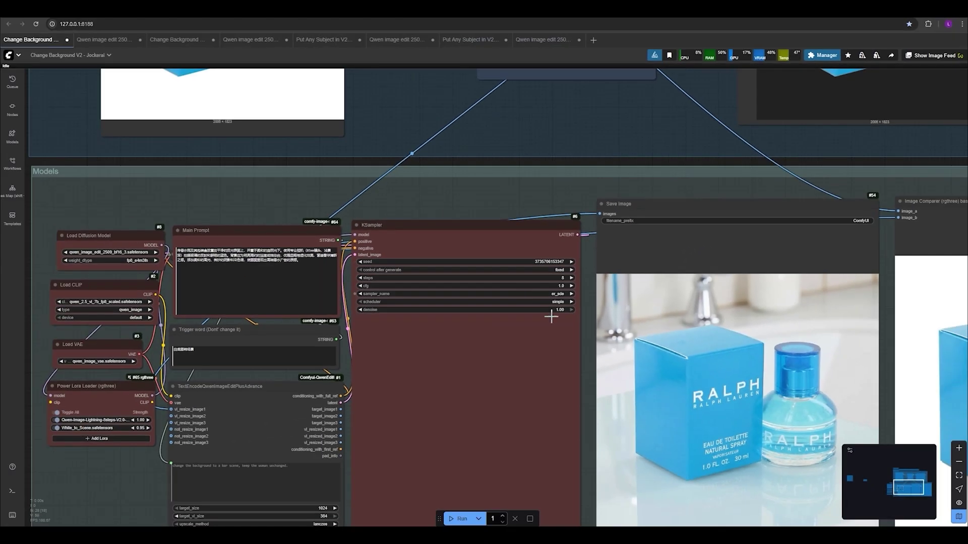
Run Change Background V2 on the perfume image with the matching seed.
scroll(403, 254, down, 4)
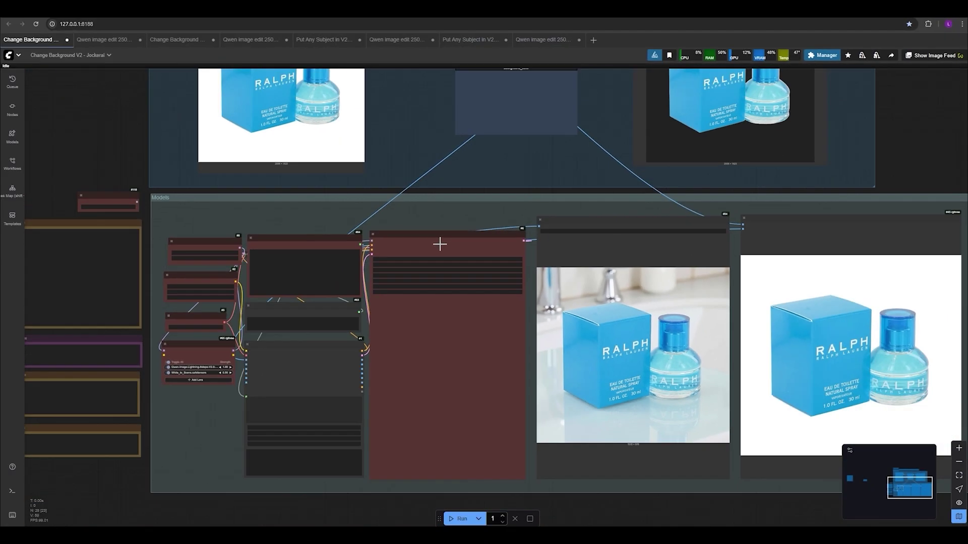
drag(484, 223, 352, 210)
drag(352, 210, 321, 202)
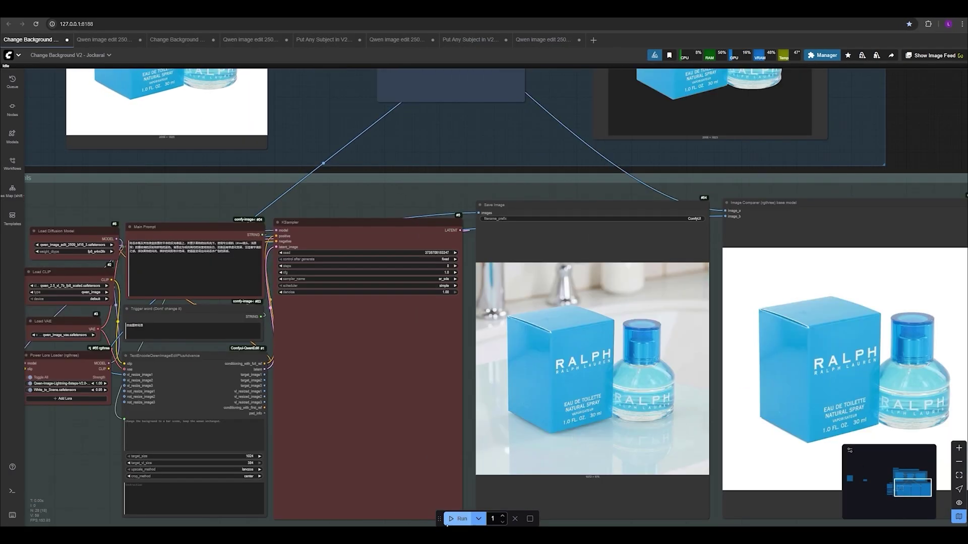
click(446, 524)
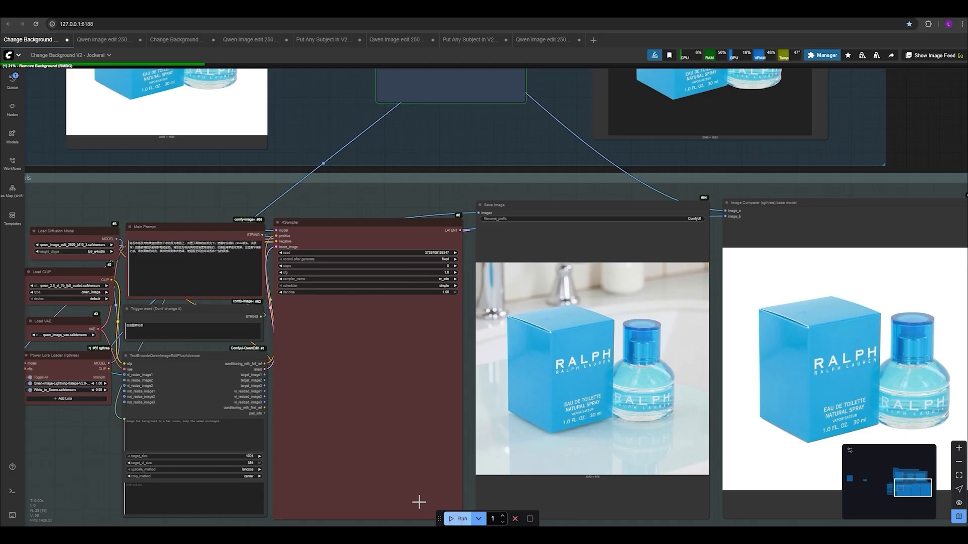
scroll(340, 423, down, 3)
scroll(585, 479, up, 2)
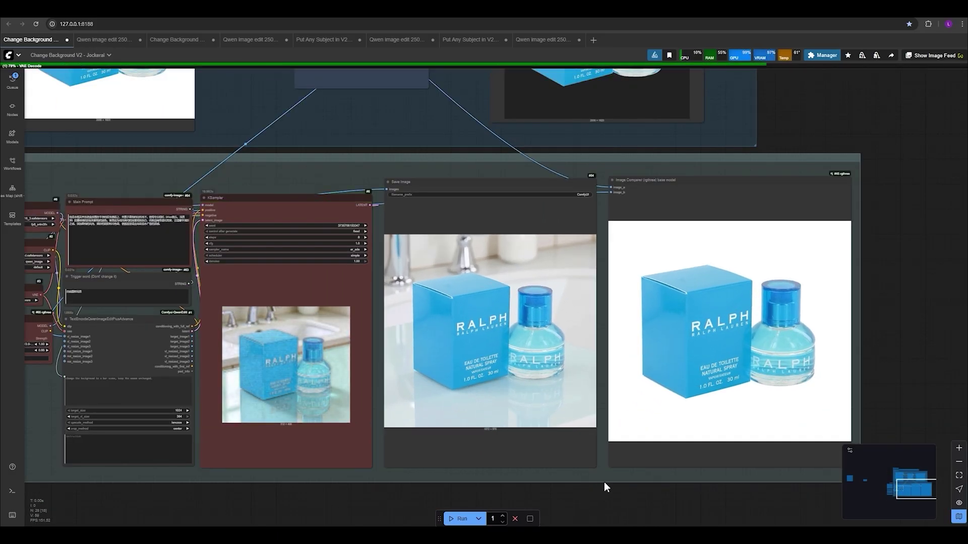
Compare the regenerated perfume image with the original input in Change Background V2's Image Comparer, checking the product, text and reflections.
drag(602, 485, 387, 475)
scroll(557, 386, up, 3)
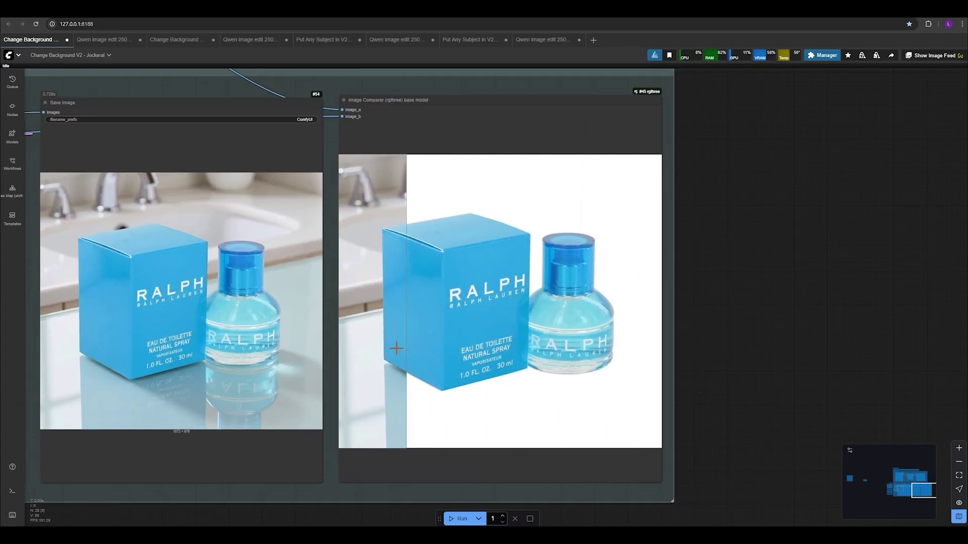
scroll(612, 341, down, 2)
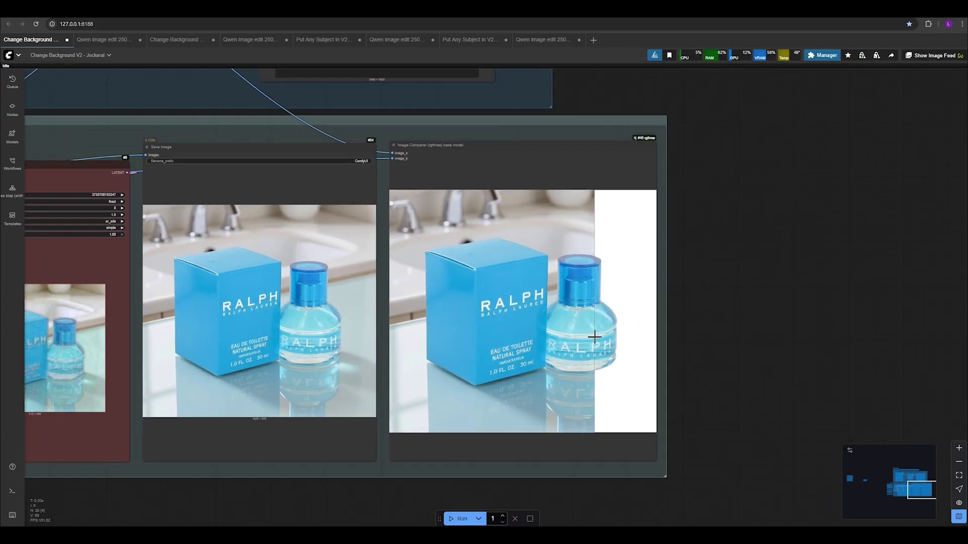
scroll(612, 341, up, 1)
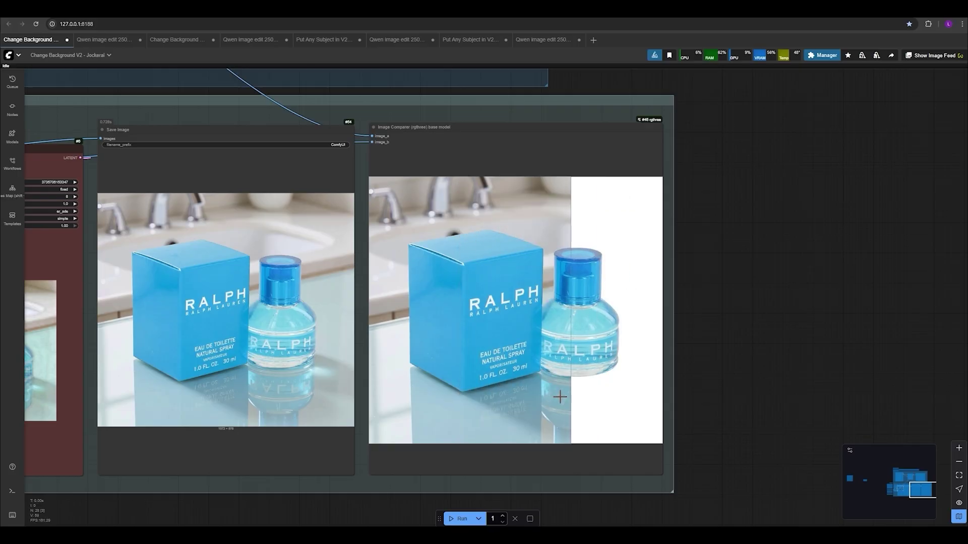
scroll(630, 380, down, 2)
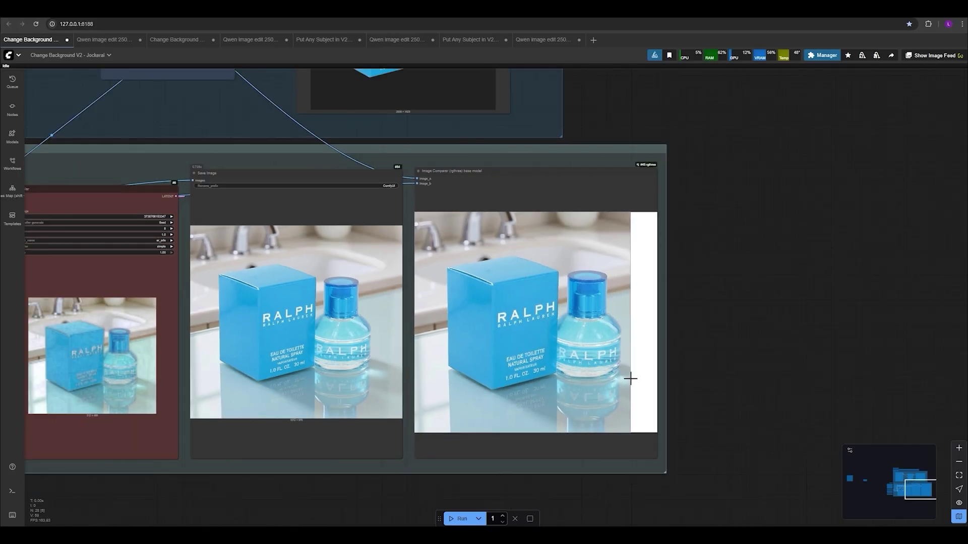
scroll(630, 380, up, 4)
scroll(640, 361, up, 2)
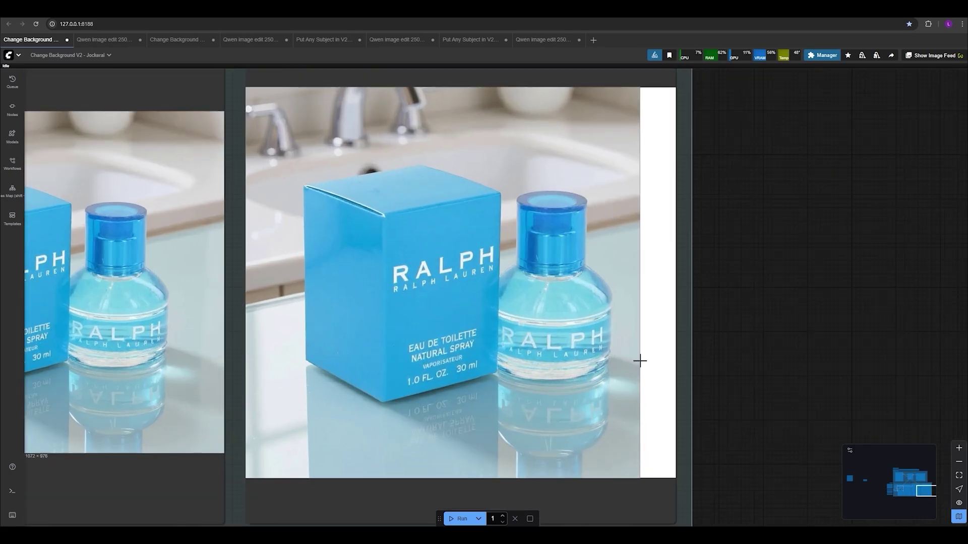
scroll(609, 282, down, 3)
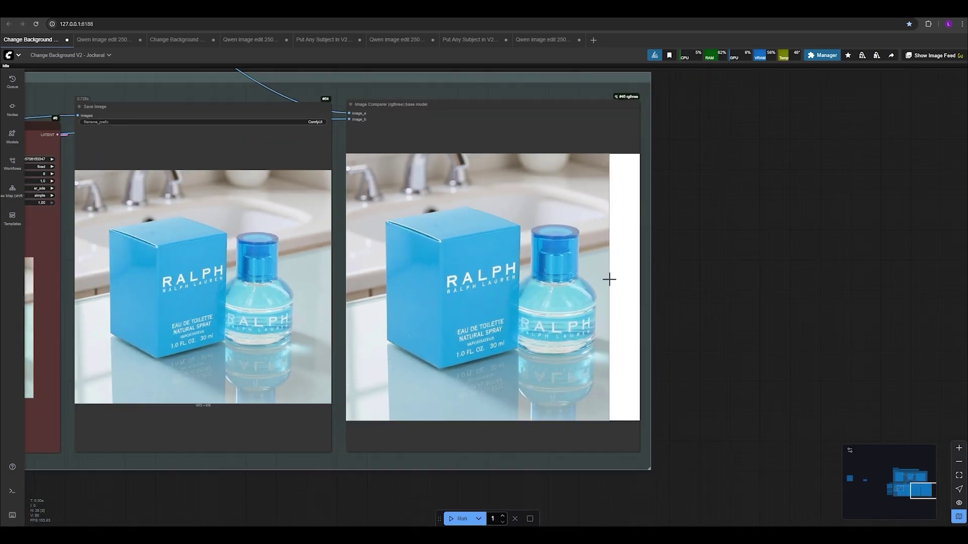
scroll(609, 278, down, 2)
scroll(616, 259, up, 2)
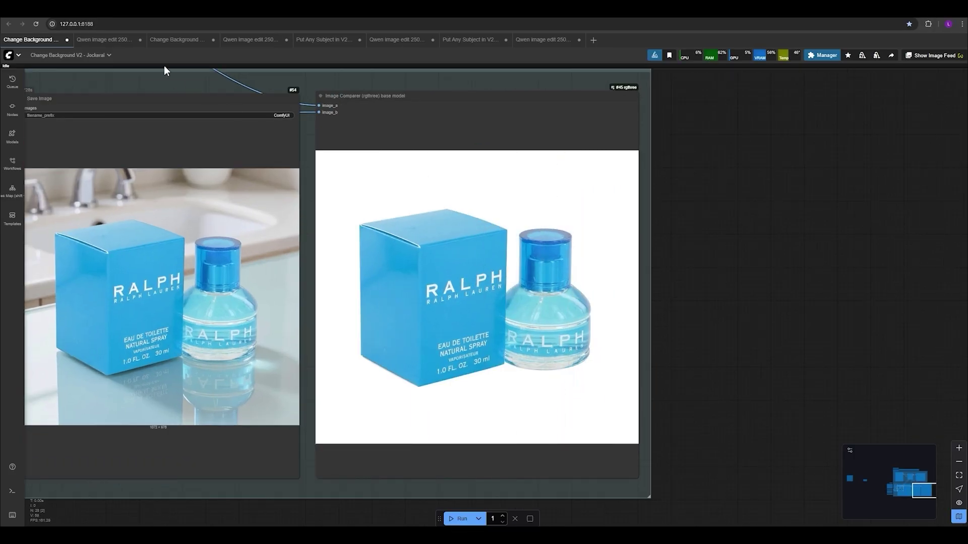
Compare the perfume results of the simple Qwen image edit workflow and Change Background V2 side by side.
click(103, 39)
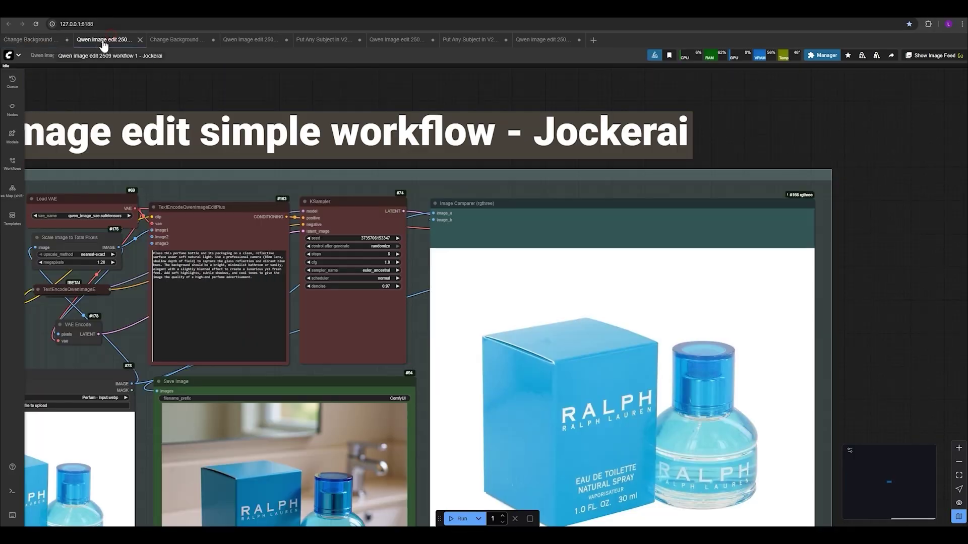
click(40, 44)
click(104, 40)
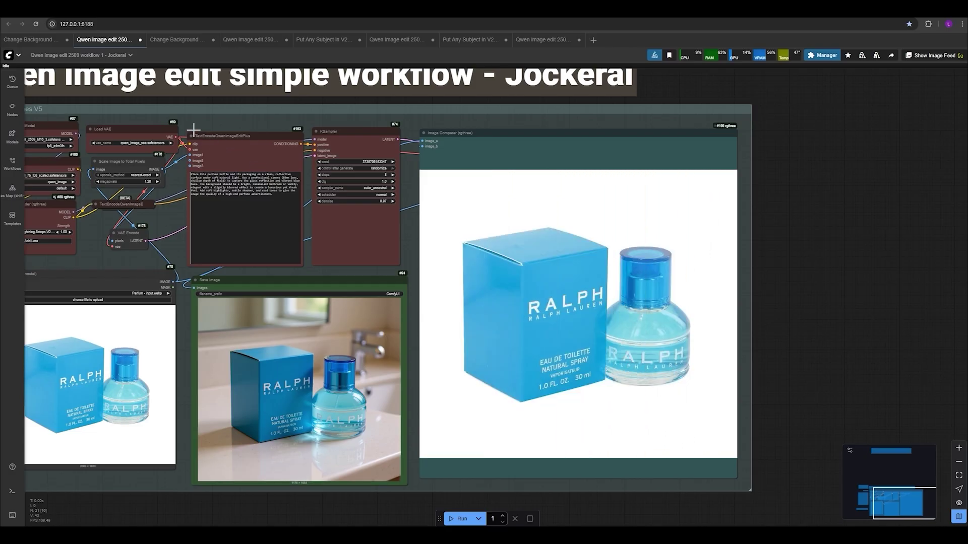
click(31, 40)
scroll(505, 325, down, 4)
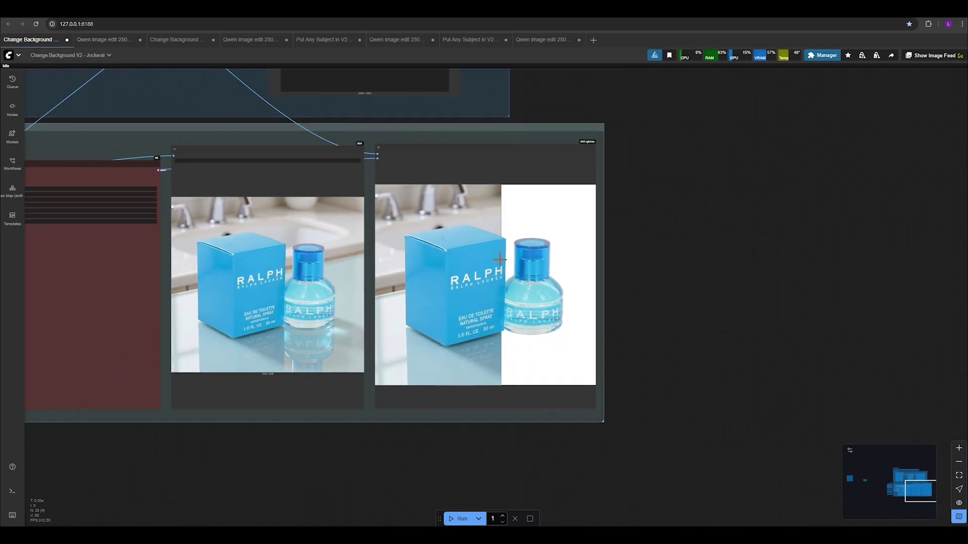
Set the White_to_Scene Lora strength to 0.50 in the perfume workflow's Power Lora Loader.
drag(204, 432, 388, 478)
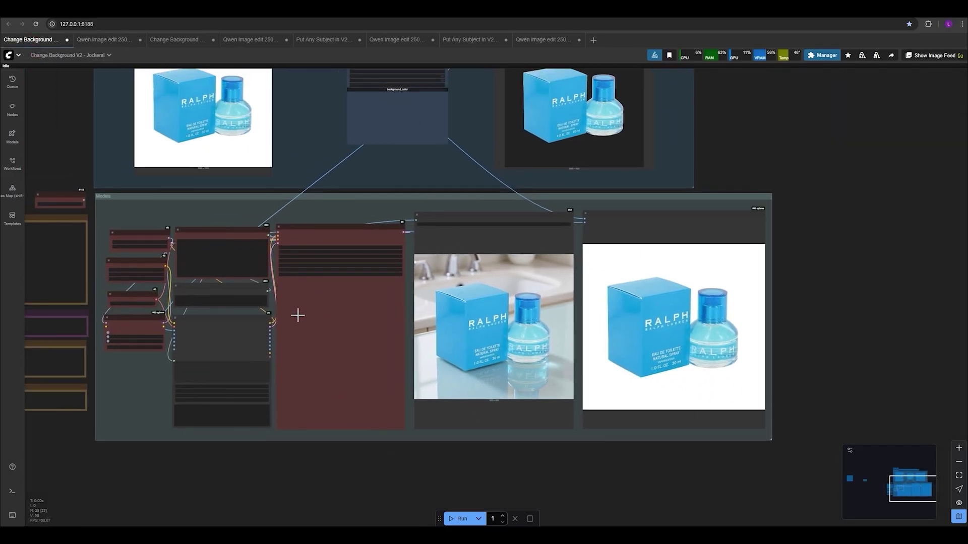
scroll(350, 361, up, 4)
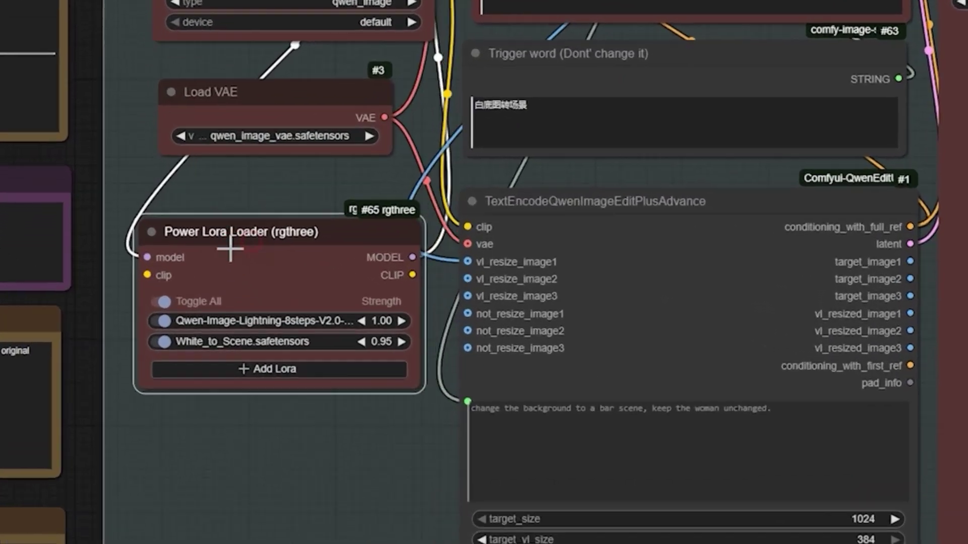
click(225, 246)
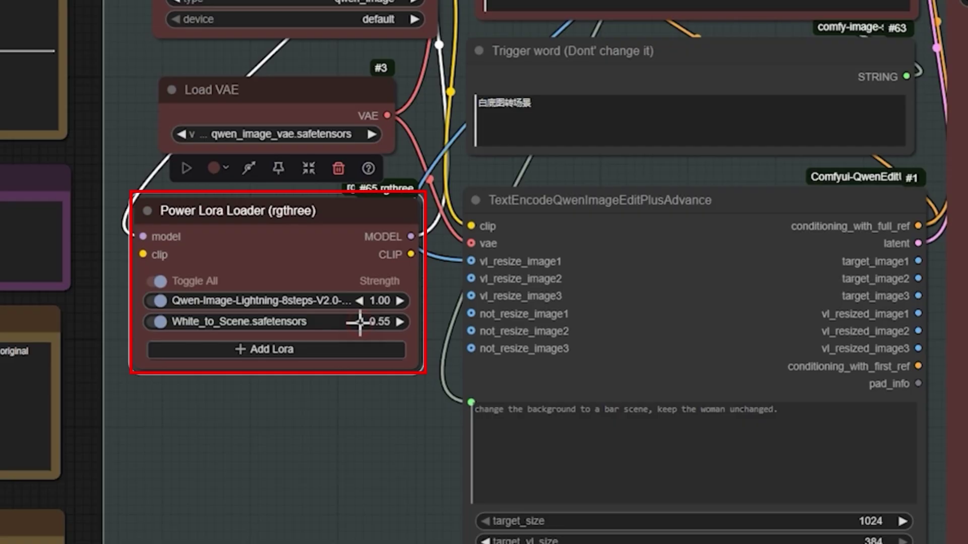
click(360, 321)
scroll(245, 404, down, 4)
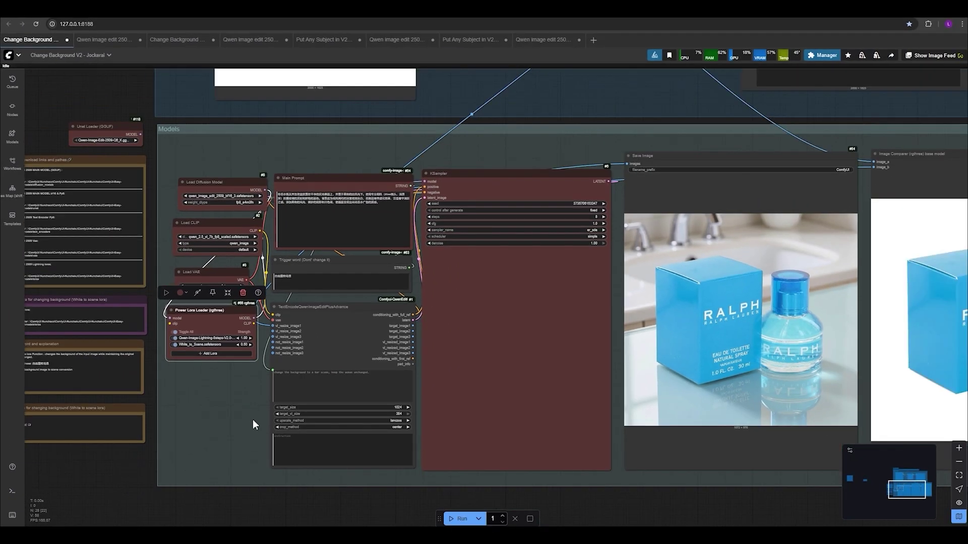
scroll(598, 217, up, 3)
scroll(599, 217, up, 3)
scroll(441, 312, down, 5)
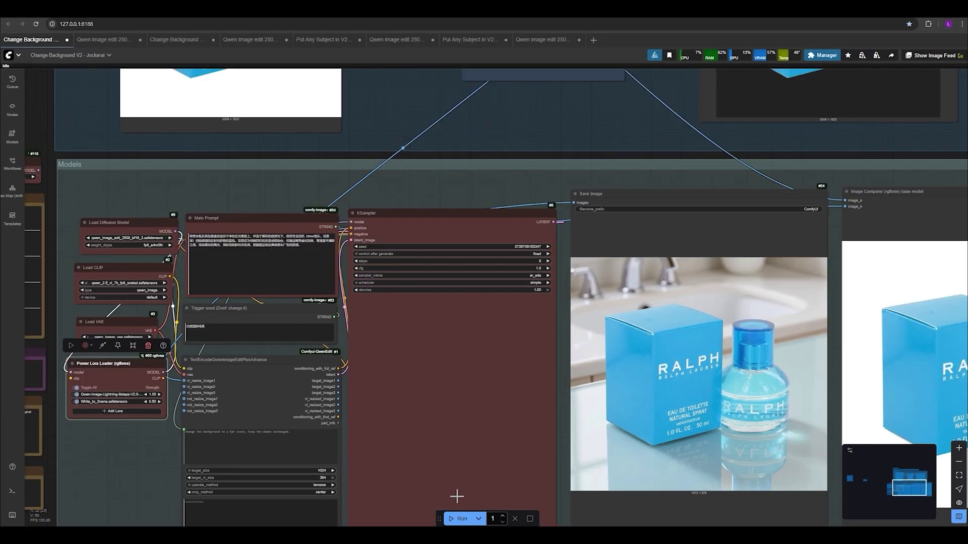
Rerun Change Background V2 on the perfume image with the reduced Lora strength.
drag(177, 470, 181, 422)
click(453, 520)
drag(424, 499, 264, 476)
scroll(276, 489, down, 1)
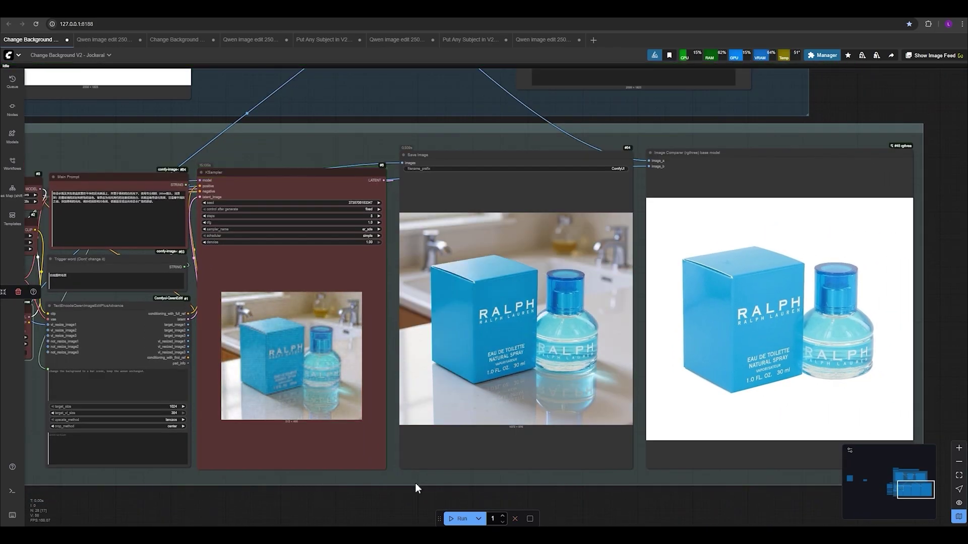
Inspect the new perfume image against the original up close in the Image Comparer.
drag(601, 482, 288, 488)
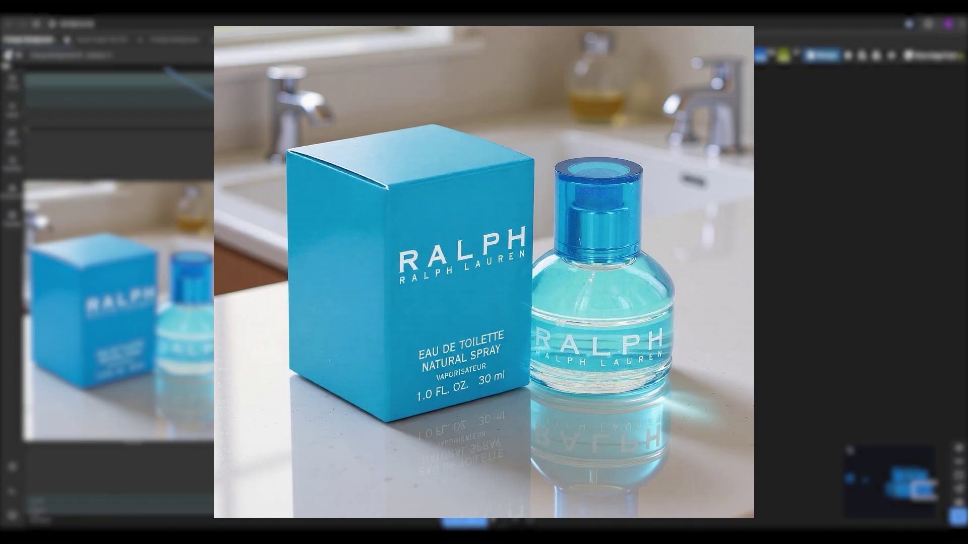
scroll(573, 330, up, 4)
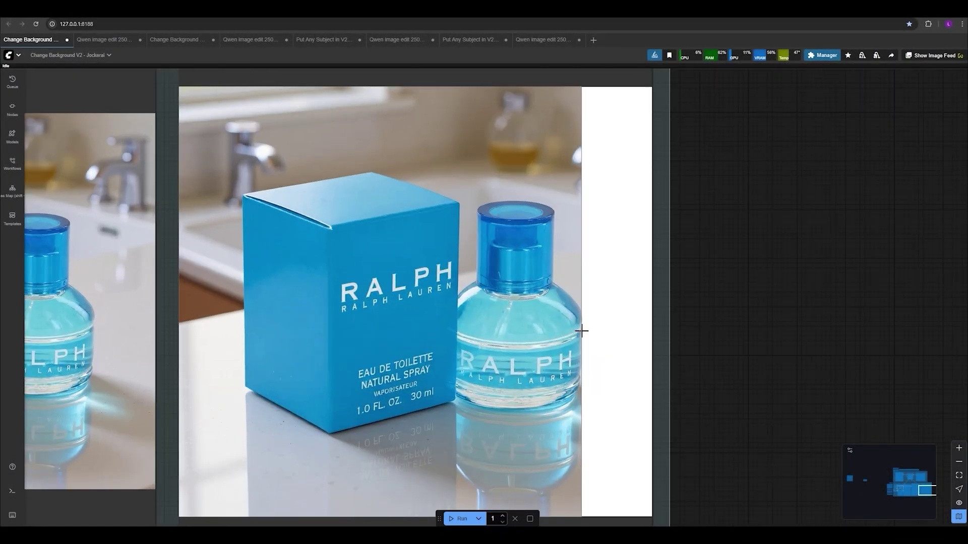
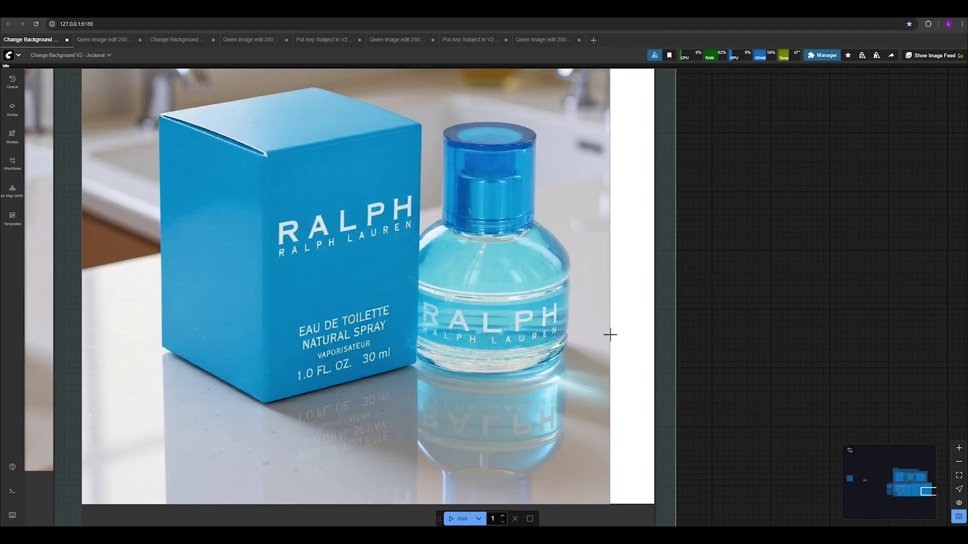
scroll(609, 333, down, 5)
Switch to the car version of Change Background V2 and examine its saved showroom image against the original car photo.
click(103, 39)
click(177, 41)
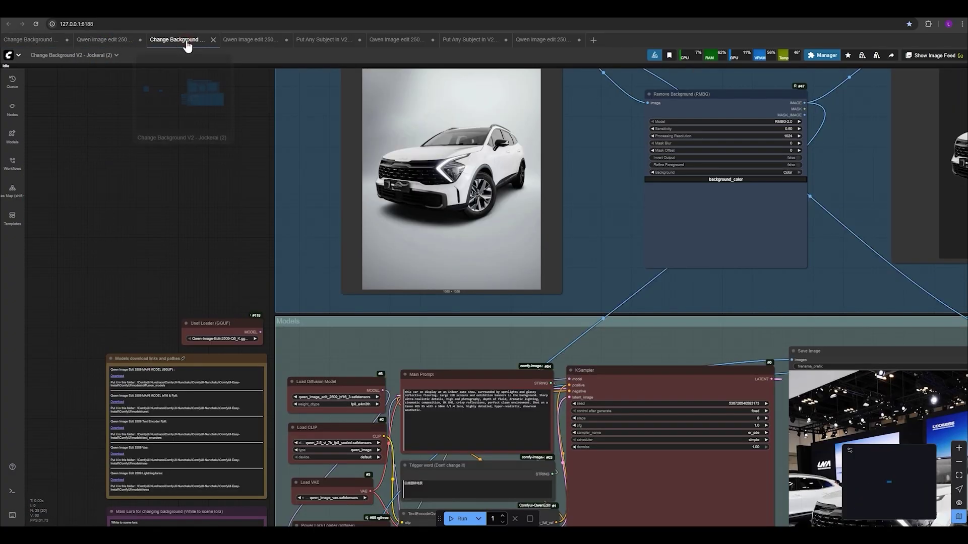
scroll(634, 253, down, 3)
drag(634, 253, 264, 106)
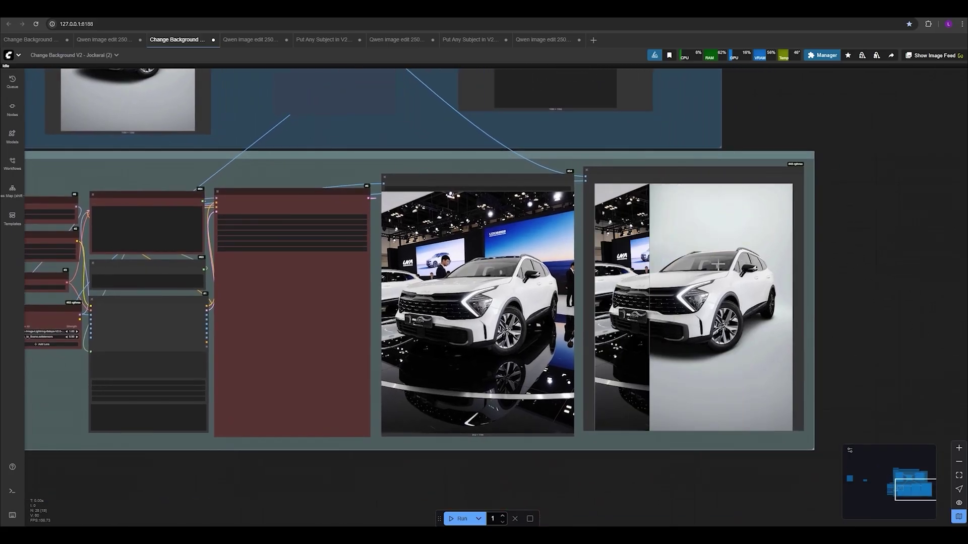
scroll(716, 282, up, 3)
scroll(671, 302, down, 2)
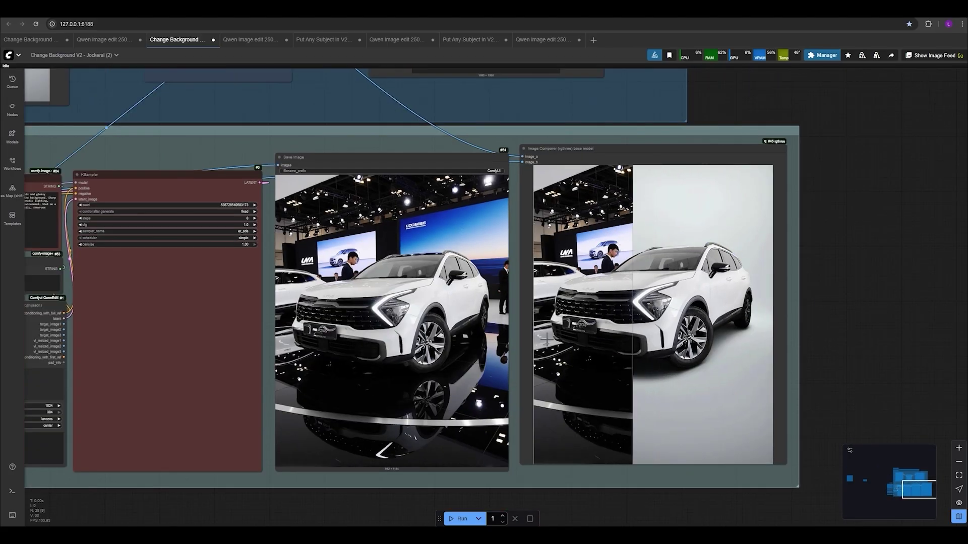
Set the White_to_Scene Lora strength to 0.50 in the car workflow's Power Lora Loader.
drag(61, 346, 352, 326)
scroll(358, 326, up, 8)
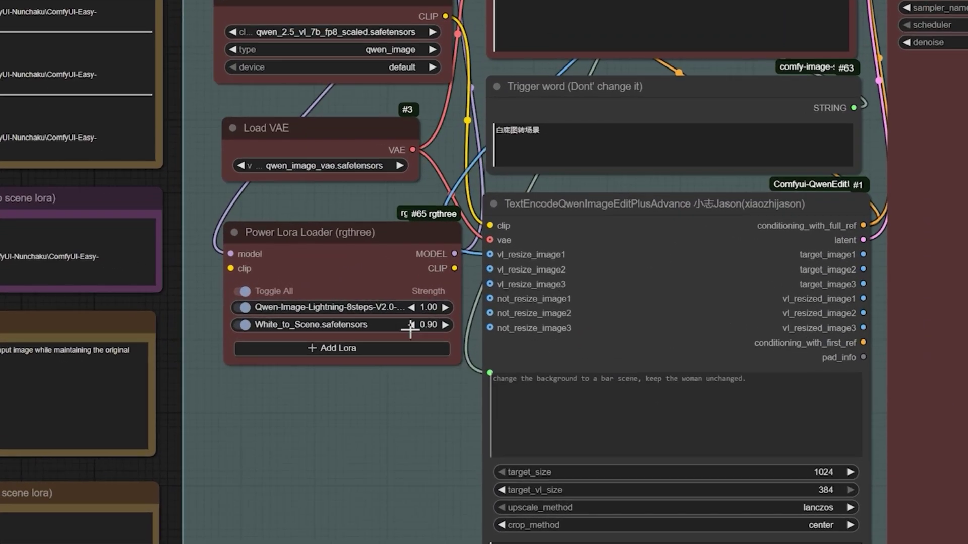
click(392, 317)
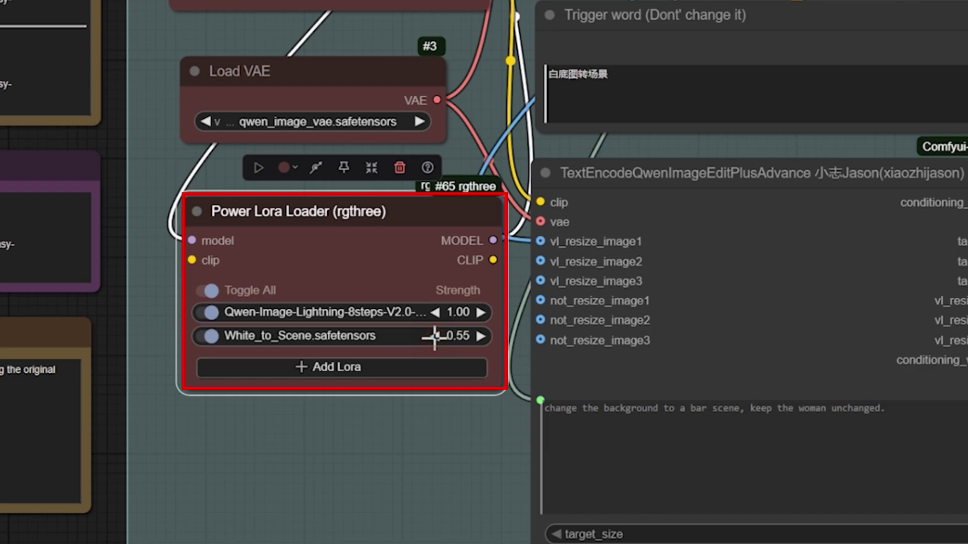
scroll(383, 474, down, 7)
Run the car workflow with the reduced Lora strength and bring the generated image and Image Comparer into view.
drag(365, 501, 259, 458)
click(461, 519)
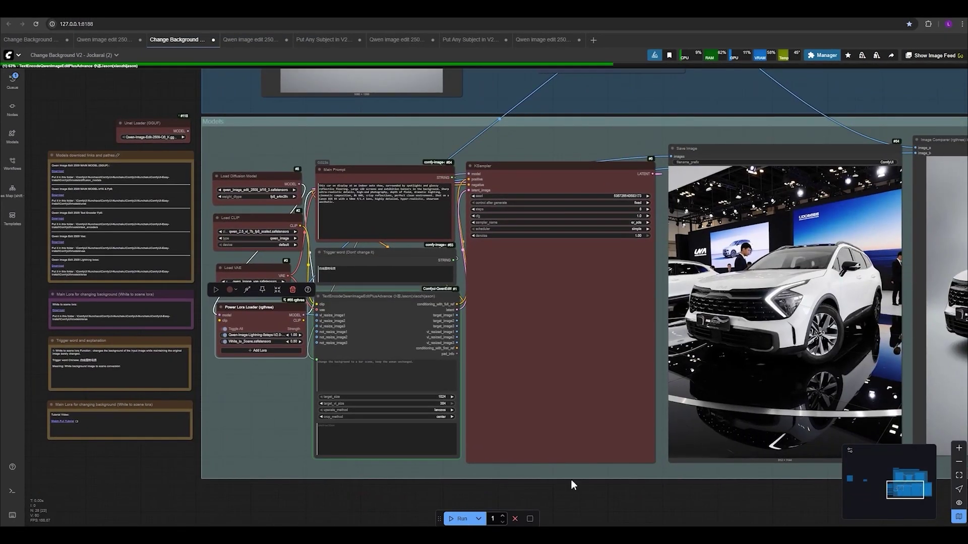
drag(546, 478, 192, 488)
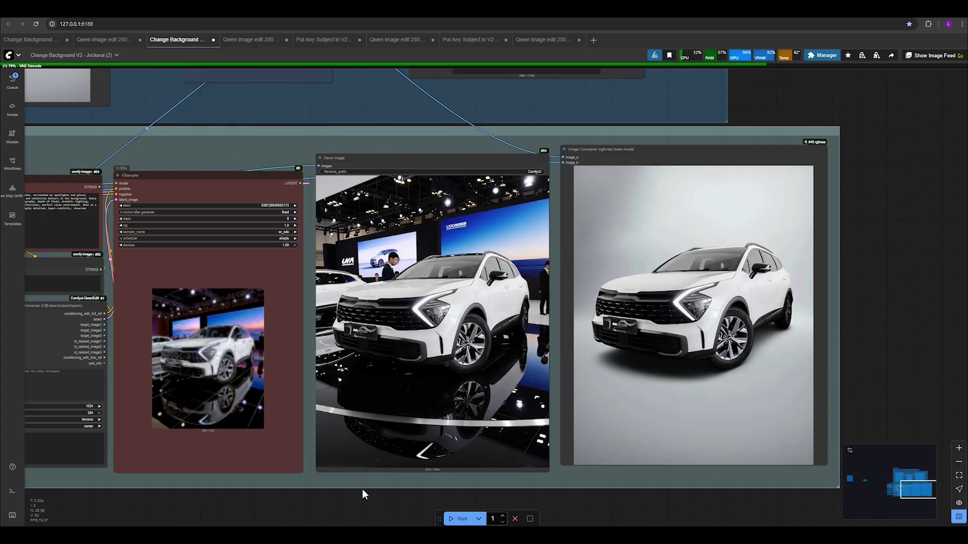
drag(361, 486, 154, 461)
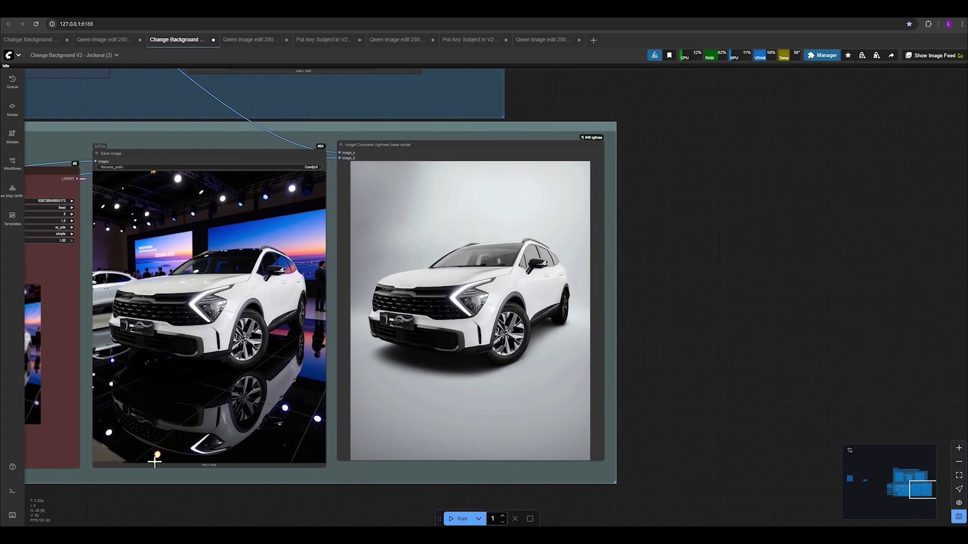
Inspect the new car image against the original up close in the Image Comparer, including grille, number plate, wheels and body.
scroll(579, 378, up, 3)
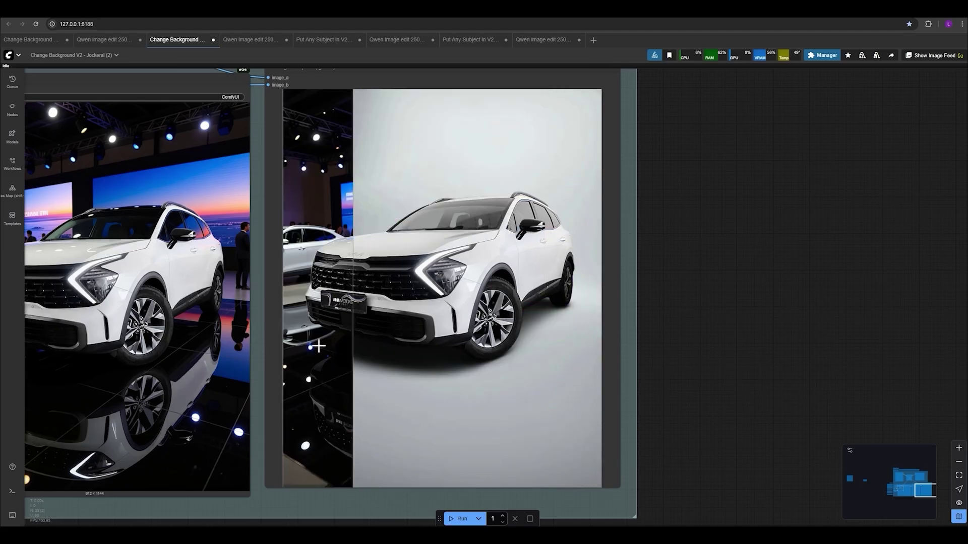
scroll(580, 289, up, 2)
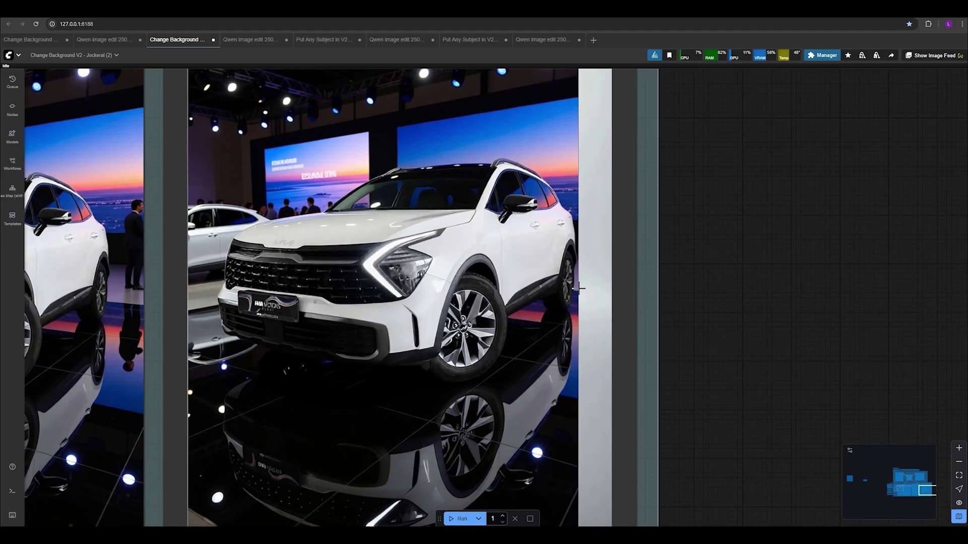
scroll(580, 288, up, 7)
scroll(500, 284, down, 2)
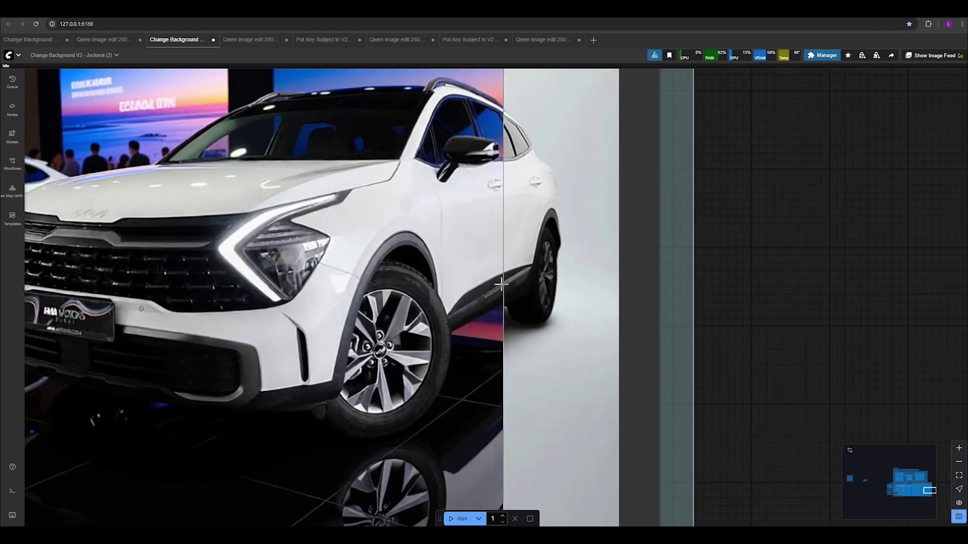
scroll(500, 284, down, 2)
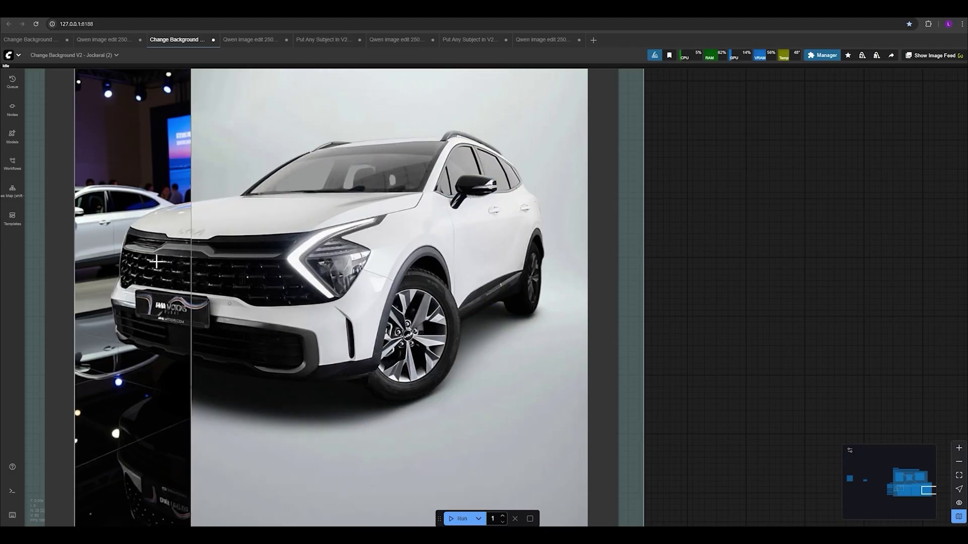
scroll(477, 263, down, 2)
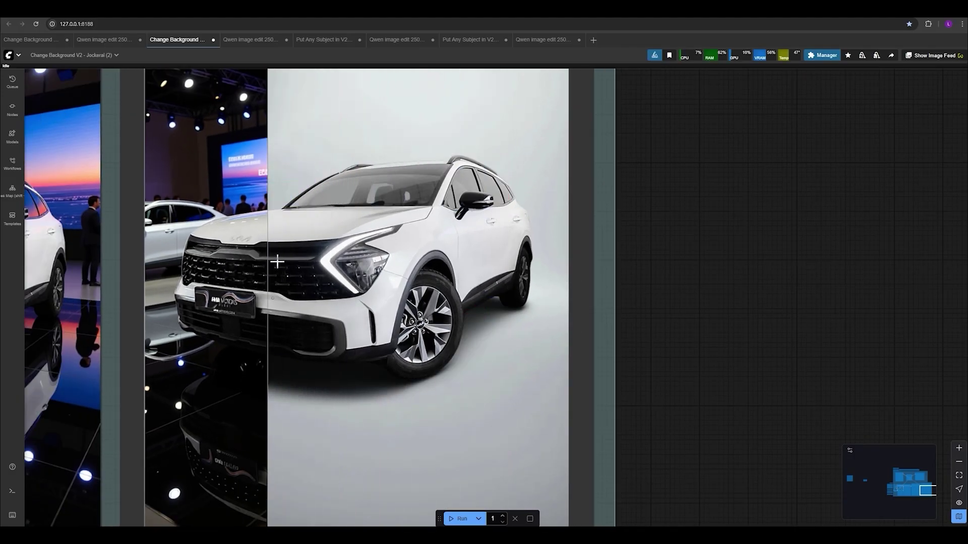
scroll(535, 237, up, 3)
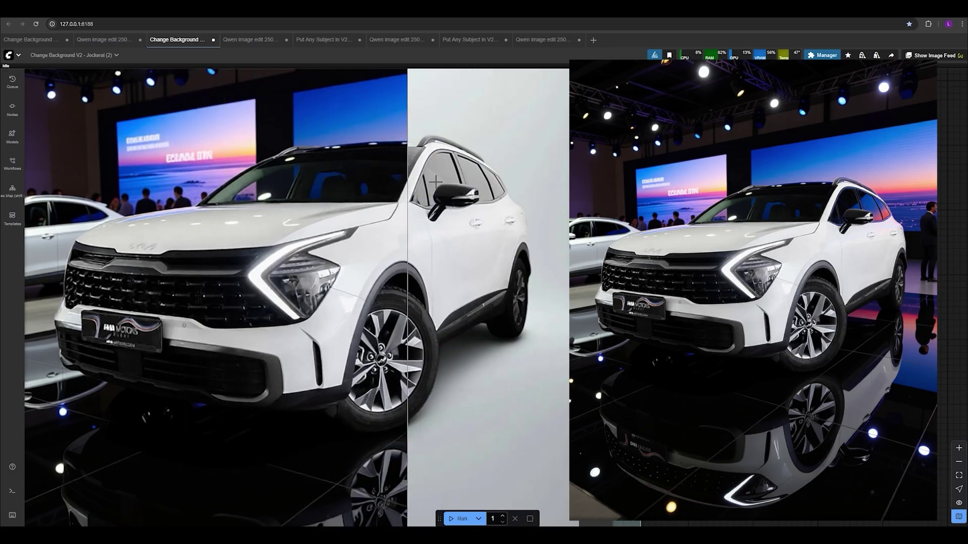
scroll(454, 202, down, 3)
scroll(451, 200, down, 2)
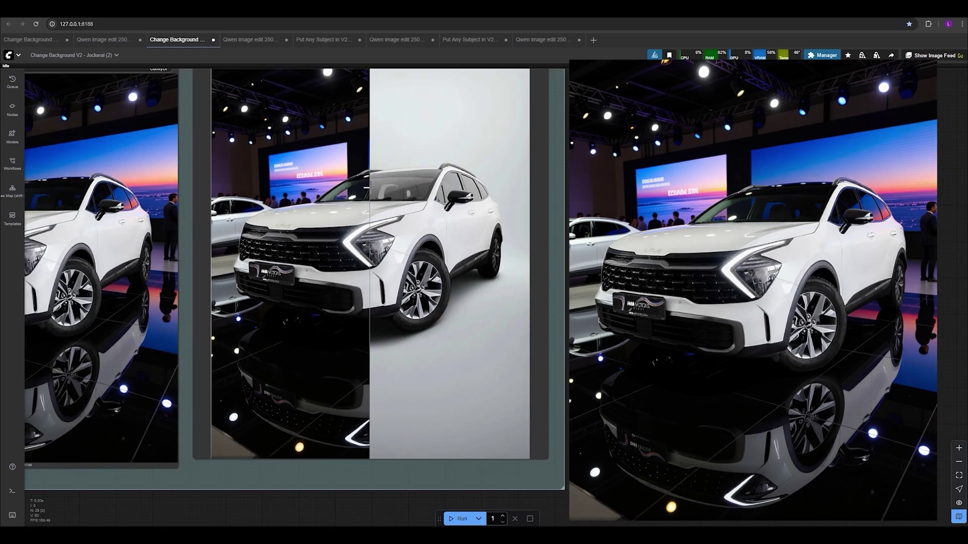
scroll(391, 156, down, 3)
scroll(319, 149, up, 3)
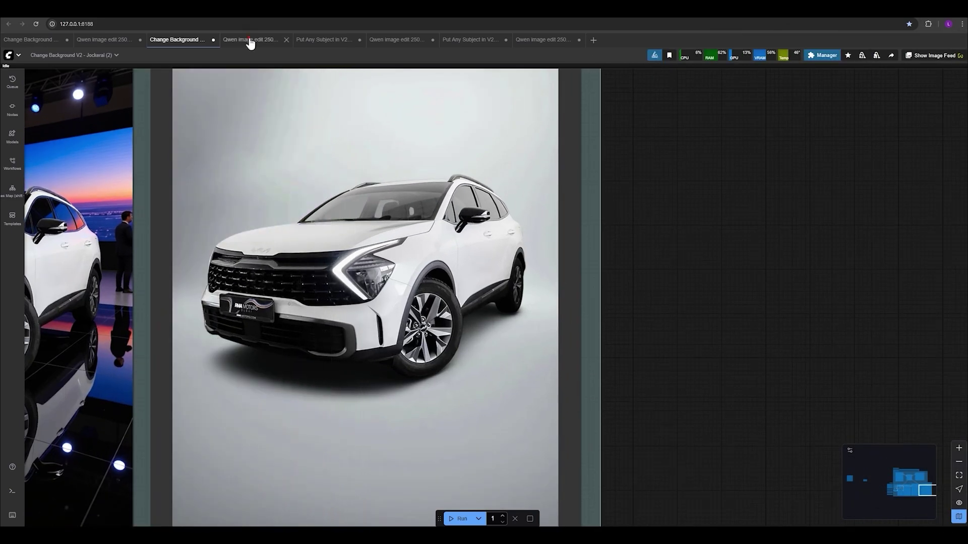
Switch to the car version of the simple Qwen image edit workflow and examine its auto show result in the Image Comparer.
click(249, 40)
scroll(718, 266, up, 2)
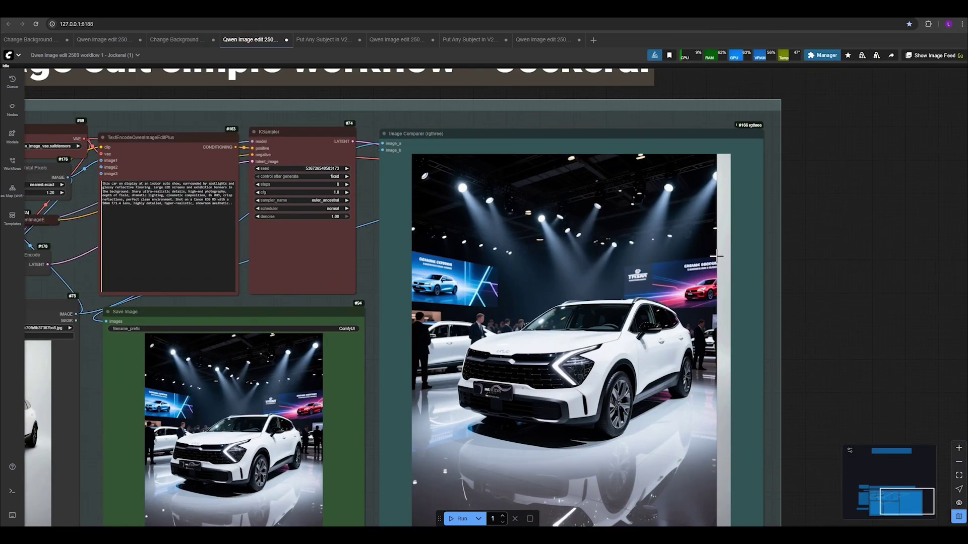
scroll(424, 313, down, 1)
scroll(427, 326, up, 2)
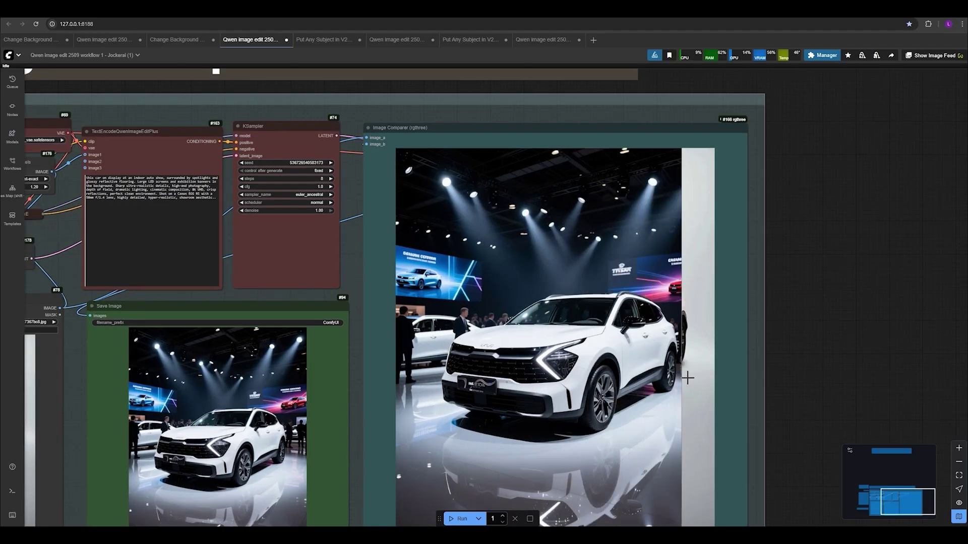
scroll(693, 383, down, 3)
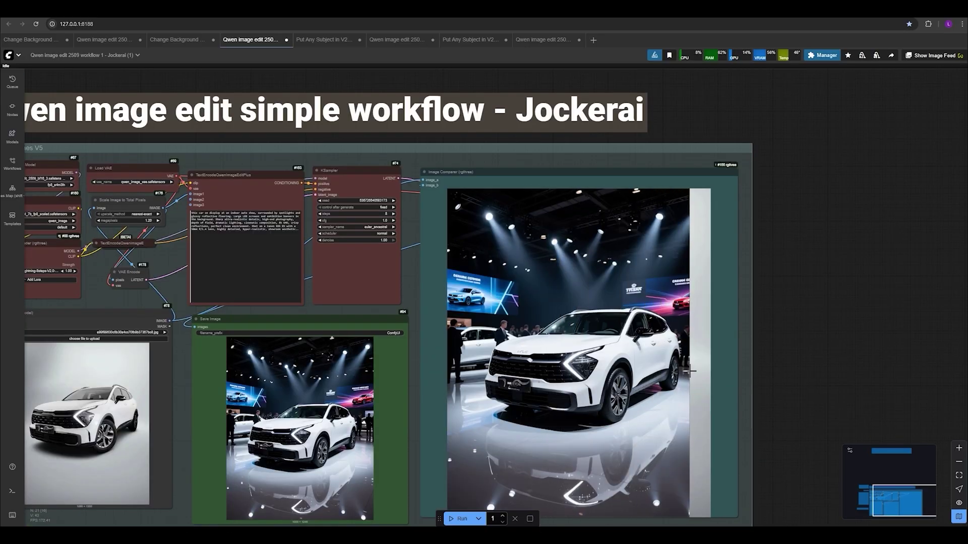
Return to the car version of Change Background V2 and review its saved showroom image beside the original photo in the Image Comparer.
click(197, 39)
scroll(484, 303, down, 5)
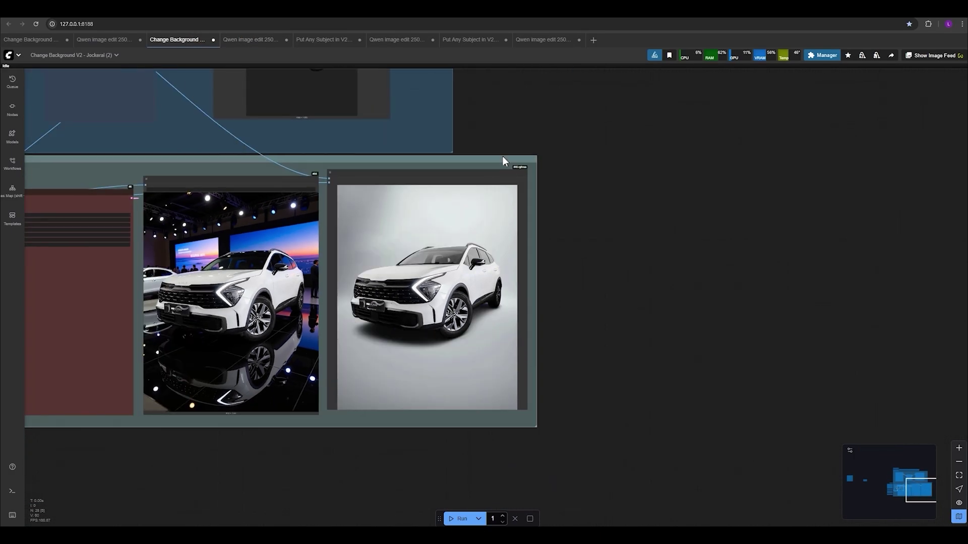
drag(503, 161, 697, 175)
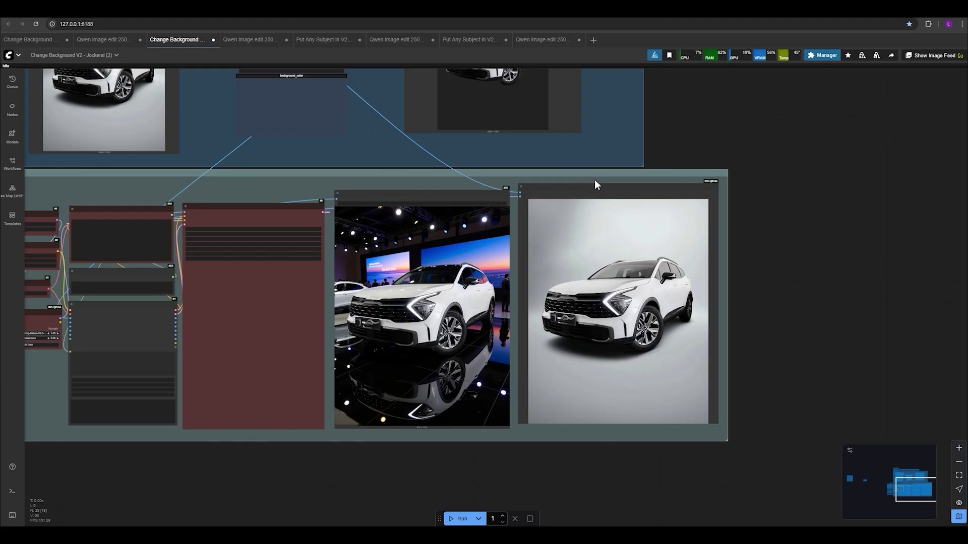
scroll(676, 288, up, 3)
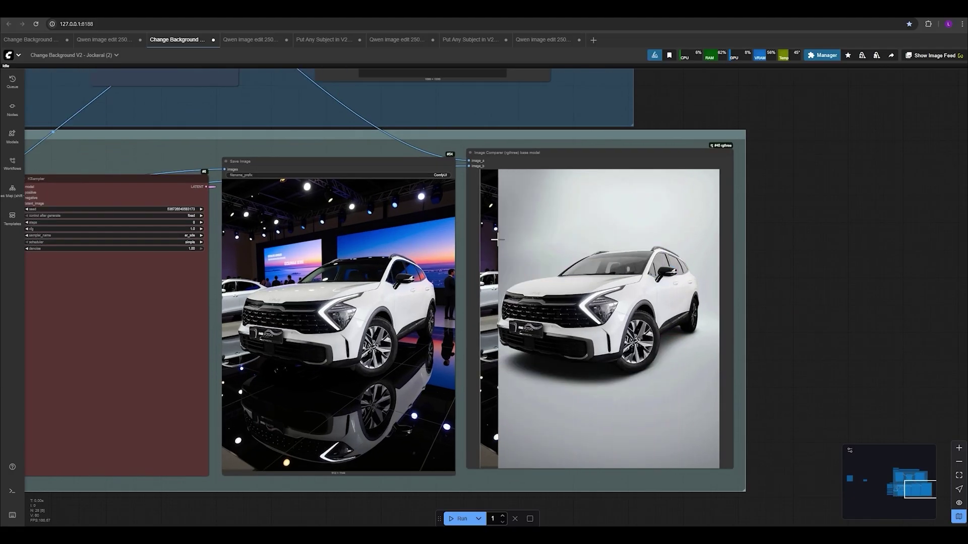
scroll(610, 270, down, 2)
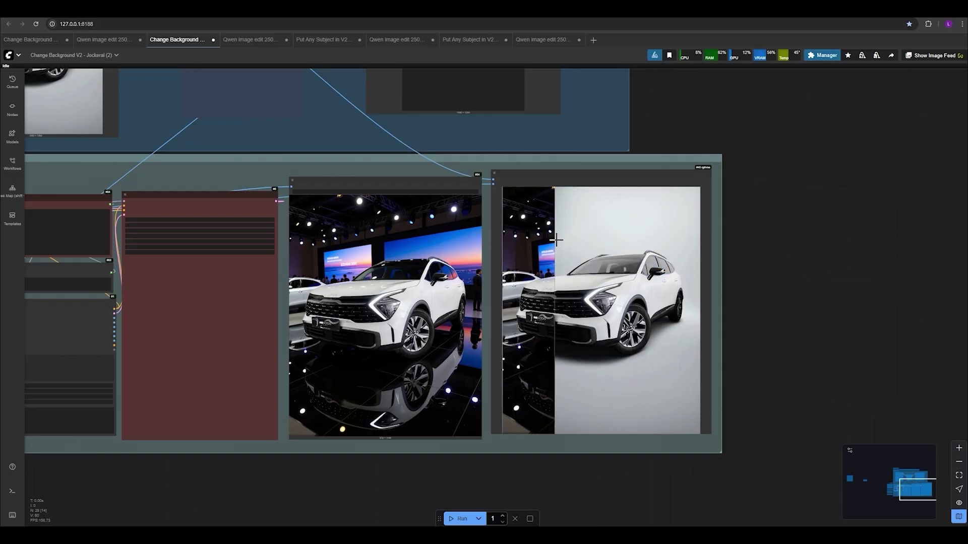
scroll(600, 255, down, 3)
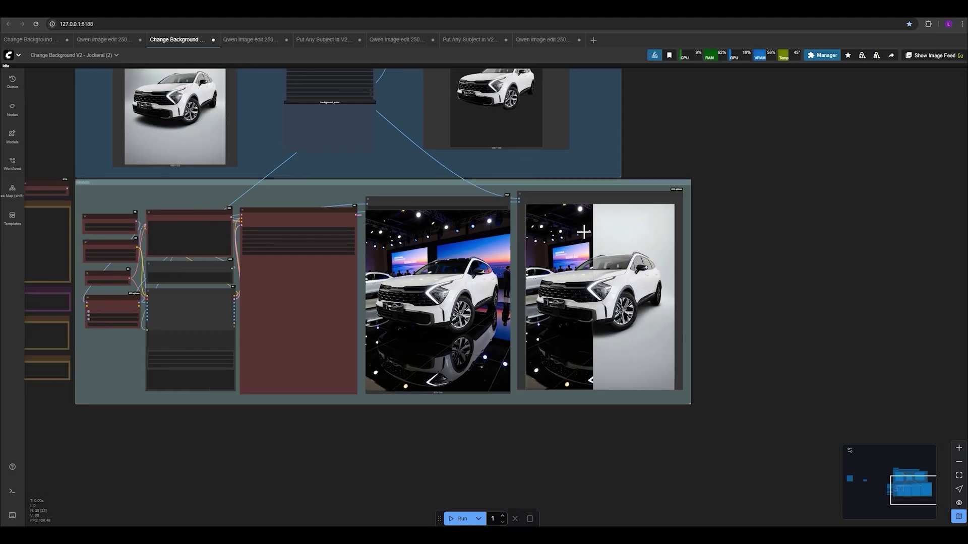
drag(586, 172, 657, 177)
scroll(684, 291, up, 5)
scroll(687, 287, down, 3)
scroll(688, 283, up, 1)
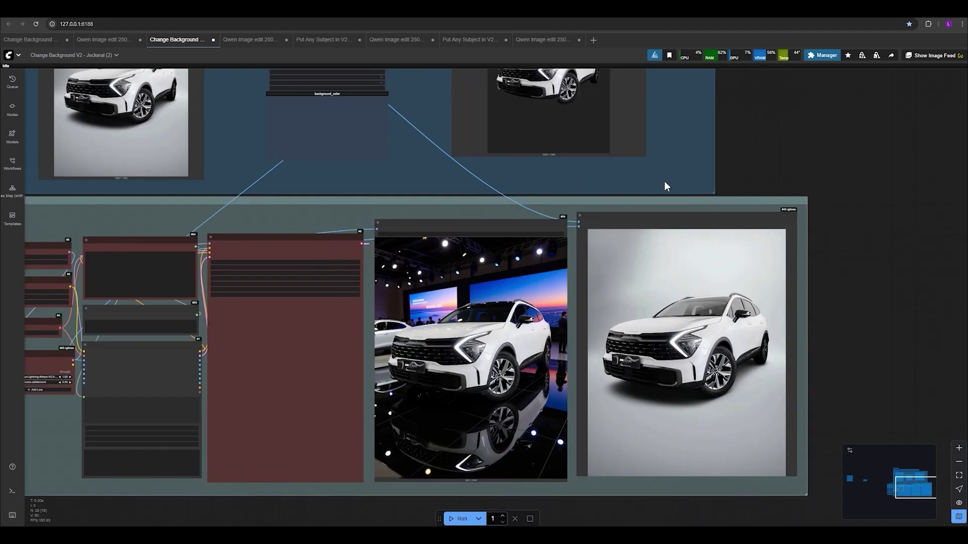
drag(665, 181, 655, 158)
scroll(720, 292, up, 1)
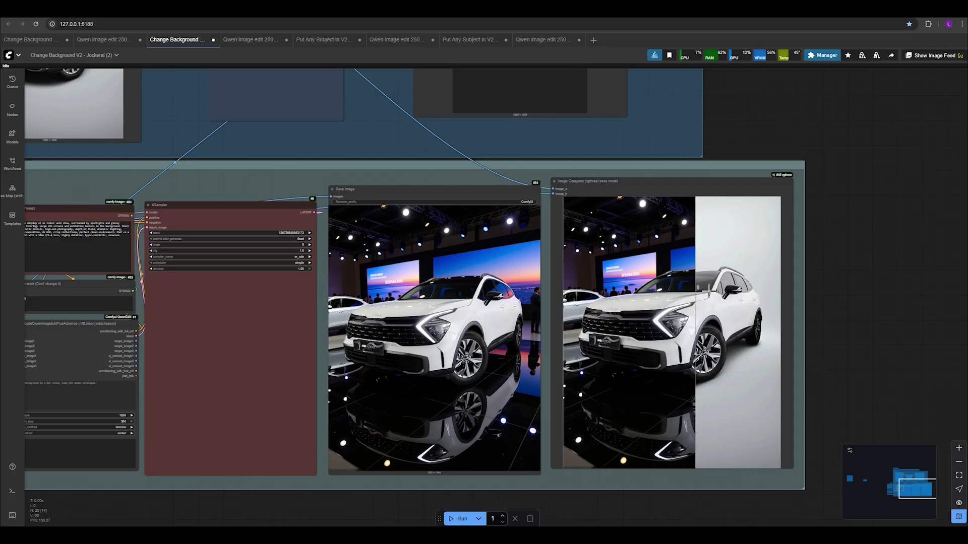
Switch to the Put Any Subject in V2 workflow and shift its KSampler node slightly within the group.
scroll(712, 295, down, 2)
scroll(711, 295, down, 3)
scroll(450, 232, up, 1)
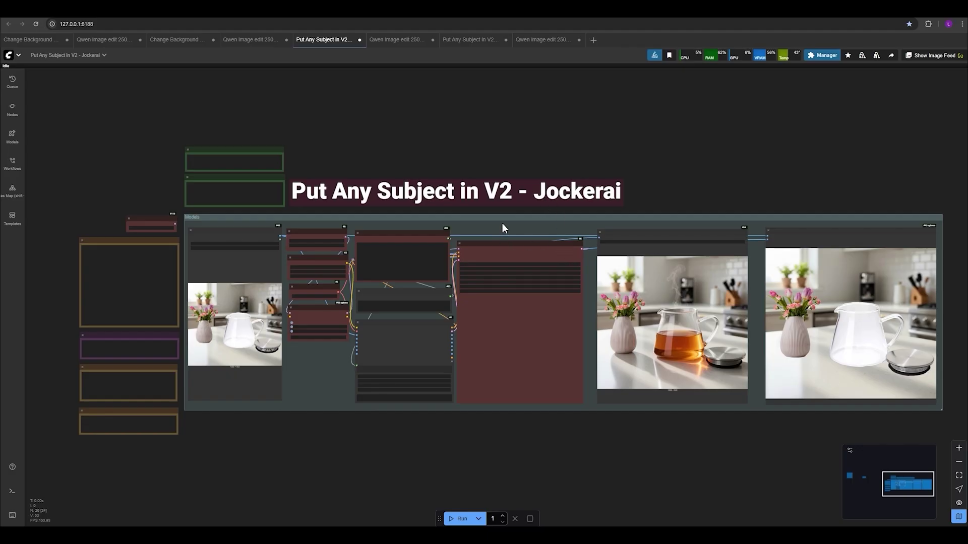
drag(525, 258, 526, 247)
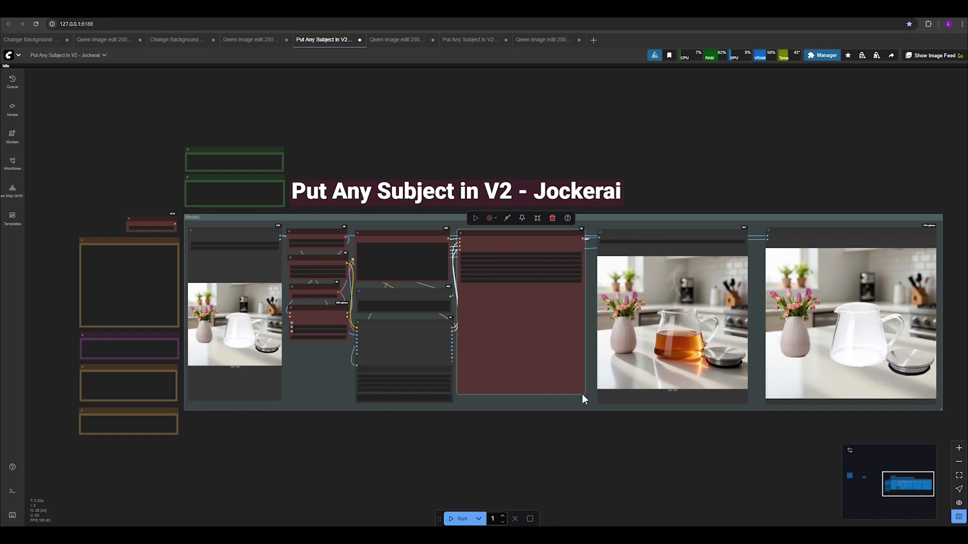
drag(487, 240, 489, 244)
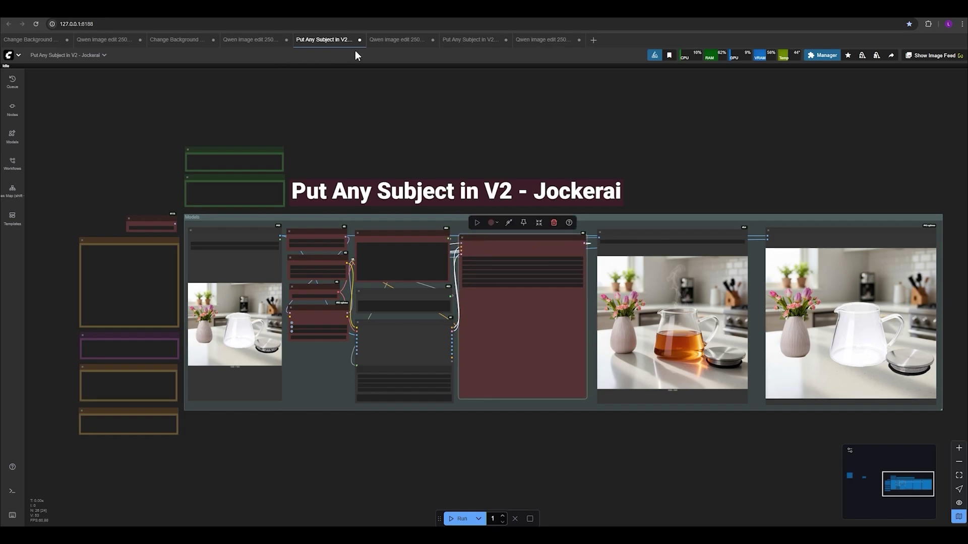
Switch to the teapot version of the simple Qwen image edit workflow and examine its input photo, prompt and saved result.
click(391, 41)
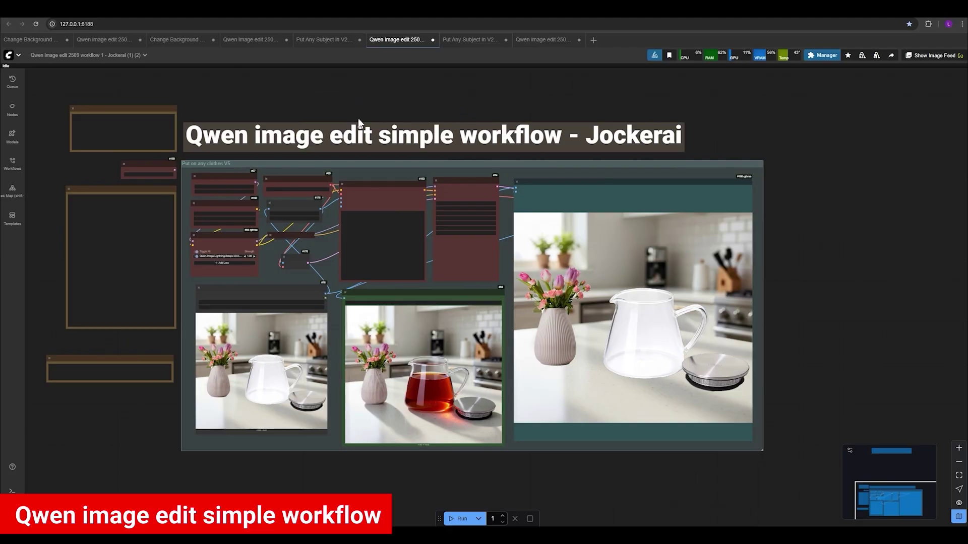
scroll(255, 347, up, 2)
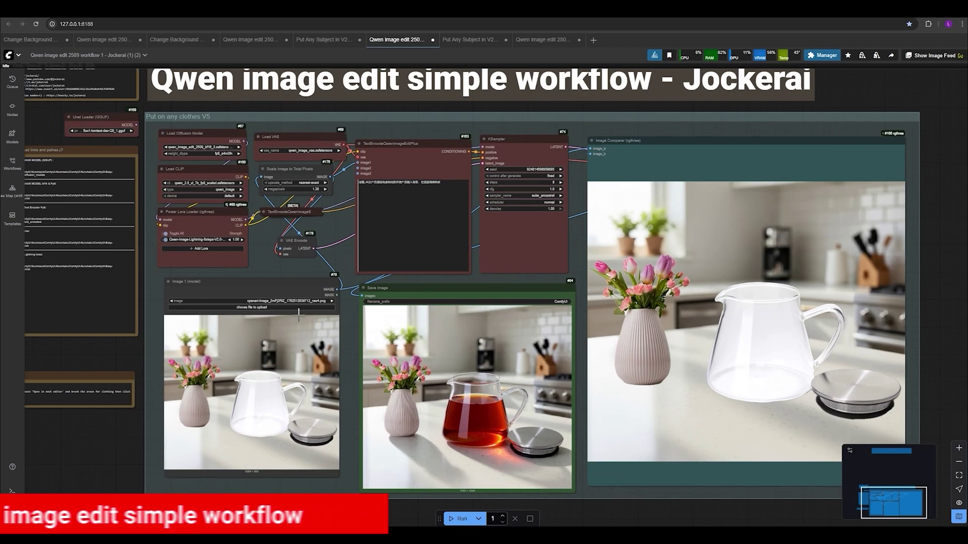
scroll(256, 347, up, 2)
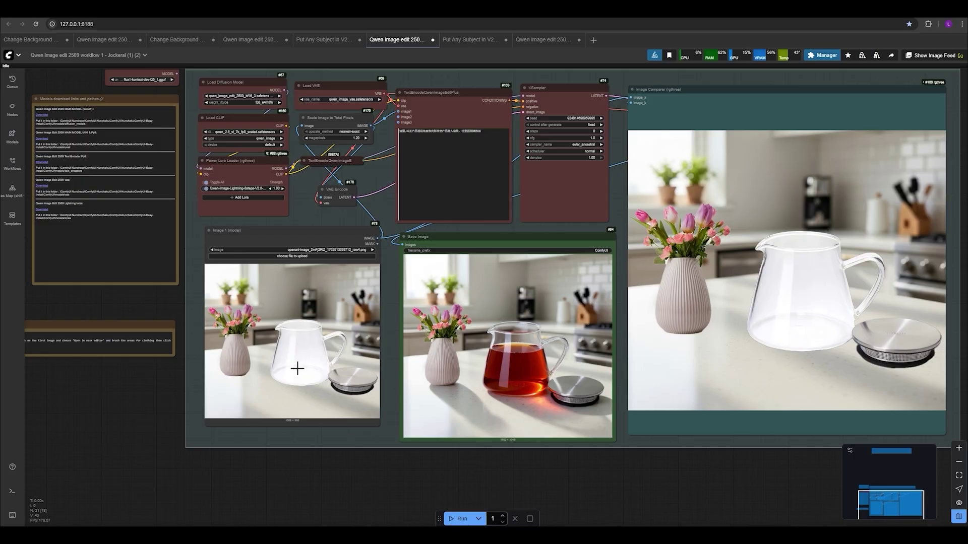
scroll(320, 252, up, 4)
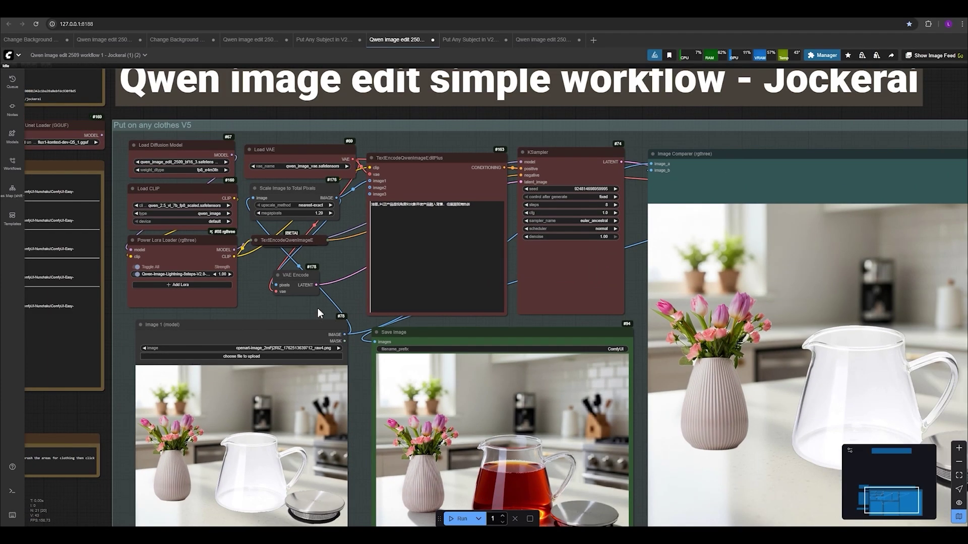
drag(318, 308, 360, 241)
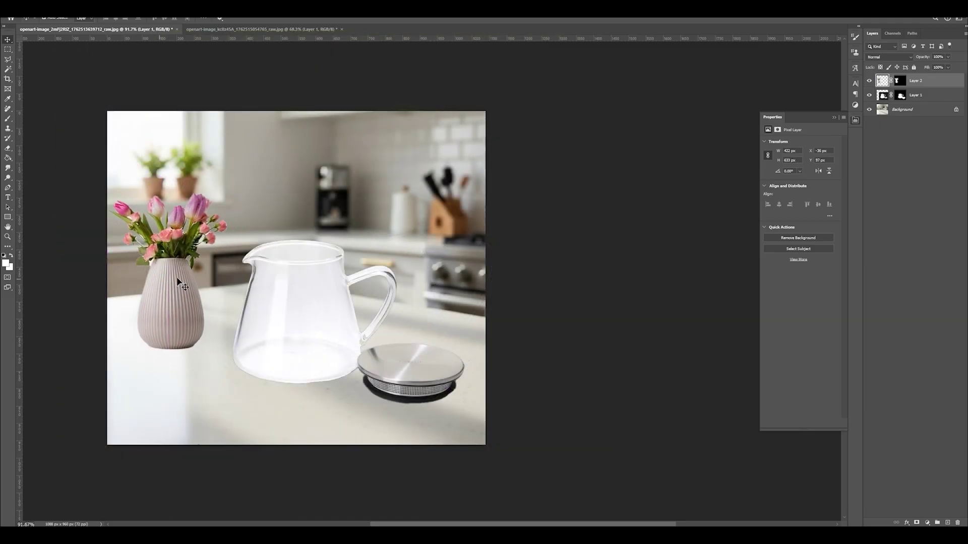
Switch to the kitchen composite in Photoshop, disable the masks of Layer 1 and Layer 2 to reveal the full pasted images, and re-enable both.
mouse_move(315, 325)
mouse_down()
mouse_move(353, 320)
mouse_move(342, 334)
mouse_move(308, 323)
mouse_up()
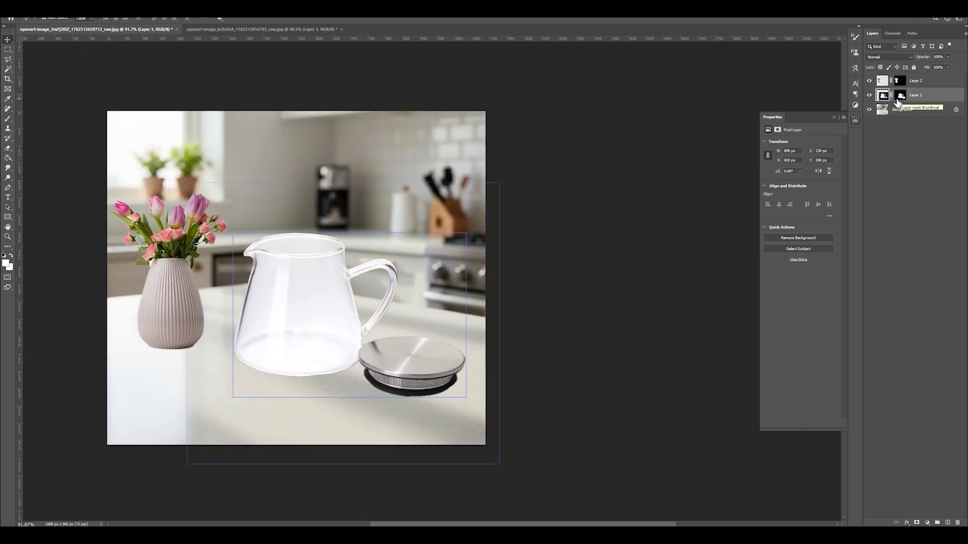
shift+click(900, 95)
click(902, 82)
shift+click(902, 82)
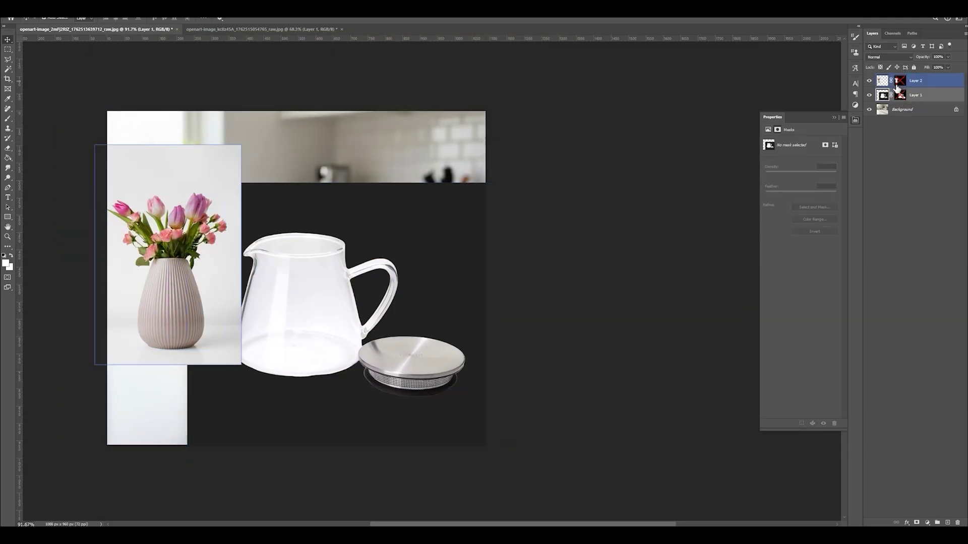
drag(237, 166, 253, 198)
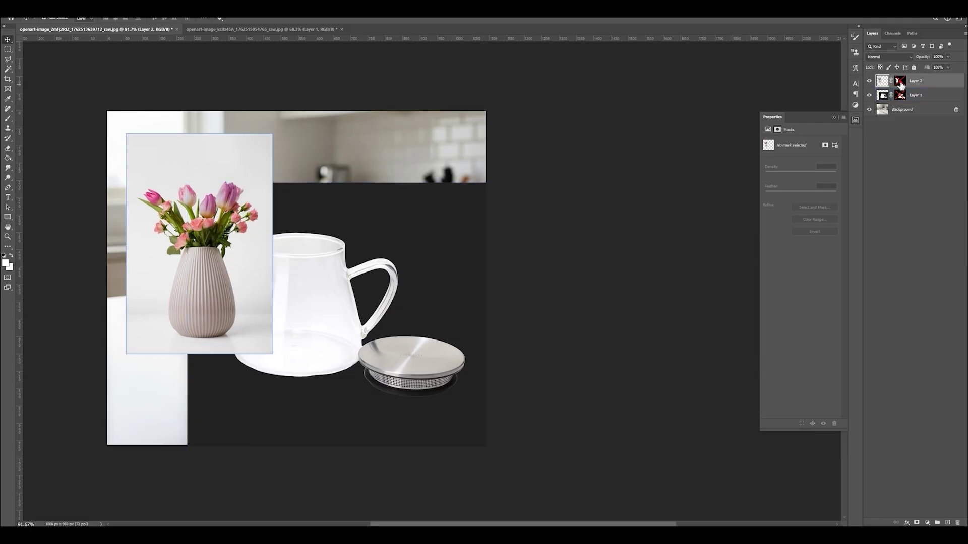
shift+click(900, 82)
shift+click(900, 95)
Reposition the glass teapot with its lid and the flower vase on the kitchen counter, adjusting their placement in the composite.
drag(304, 291, 318, 312)
drag(206, 299, 173, 328)
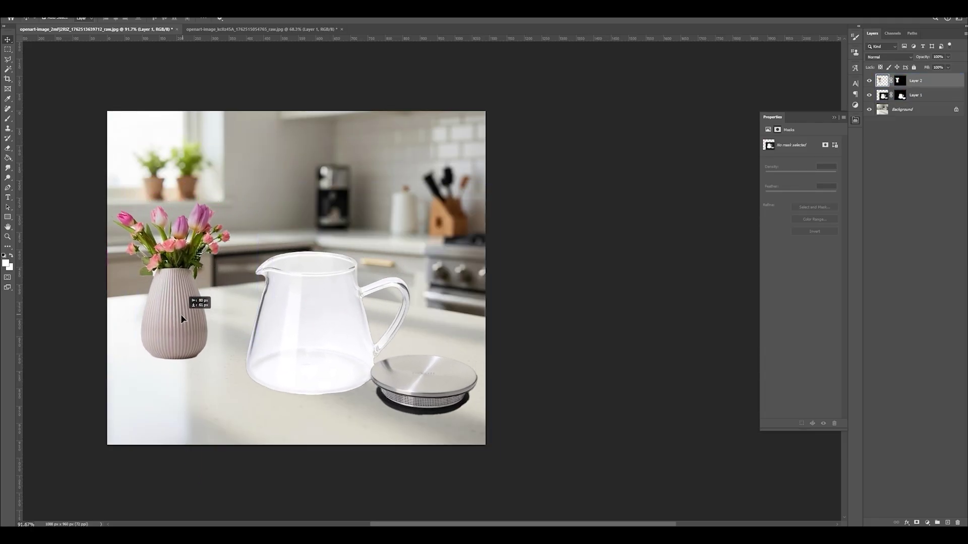
mouse_move(315, 328)
mouse_down()
mouse_move(282, 340)
mouse_move(310, 318)
mouse_up()
drag(168, 313, 173, 338)
mouse_move(312, 357)
mouse_down()
mouse_move(321, 362)
mouse_move(309, 355)
mouse_up()
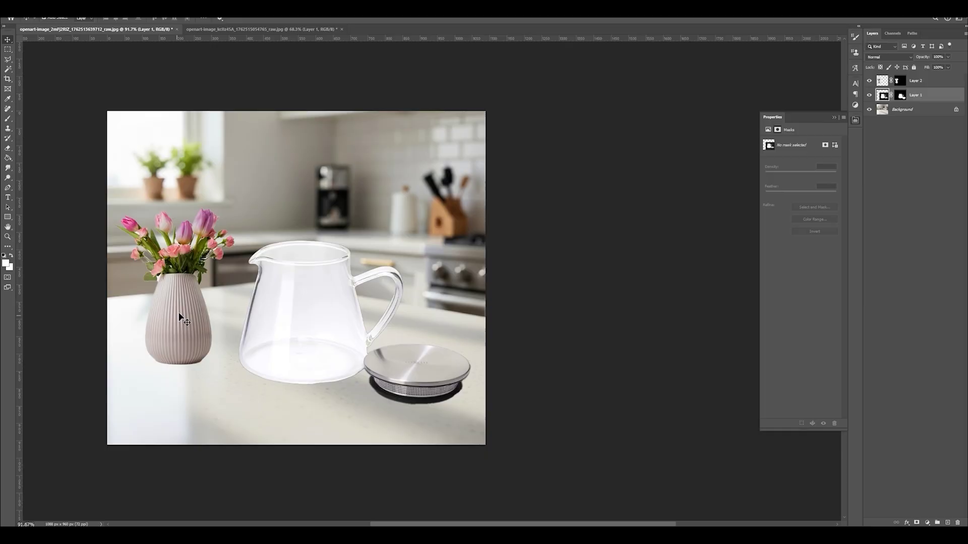
mouse_move(179, 315)
mouse_down()
mouse_move(172, 319)
mouse_move(188, 320)
mouse_move(175, 339)
mouse_move(181, 331)
mouse_up()
click(347, 317)
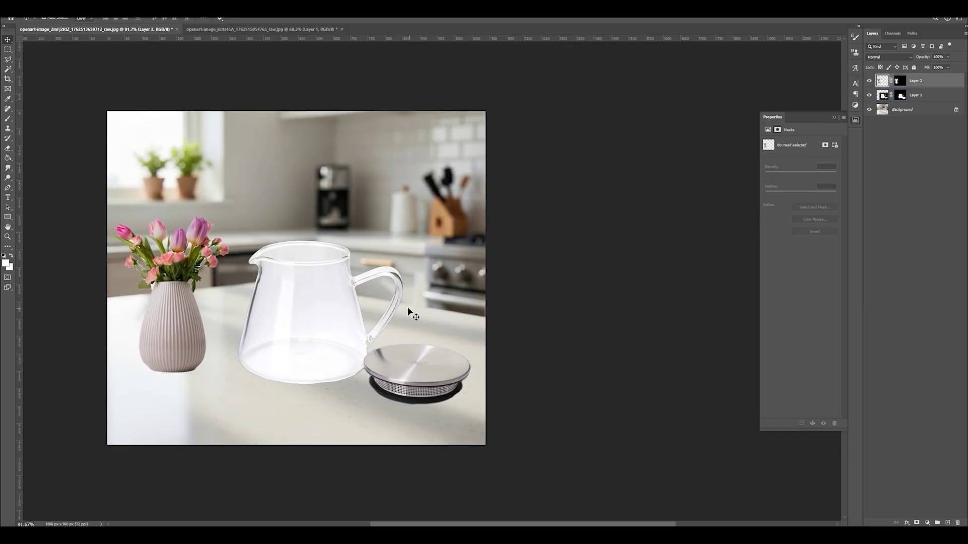
drag(286, 316, 286, 314)
drag(171, 323, 163, 307)
drag(313, 318, 301, 326)
drag(165, 325, 175, 329)
drag(253, 343, 258, 335)
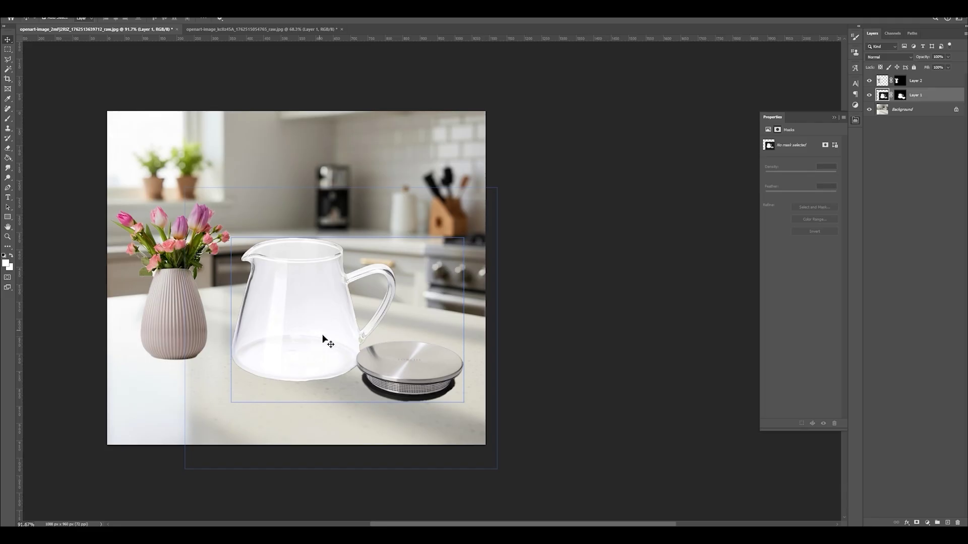
drag(303, 332, 307, 333)
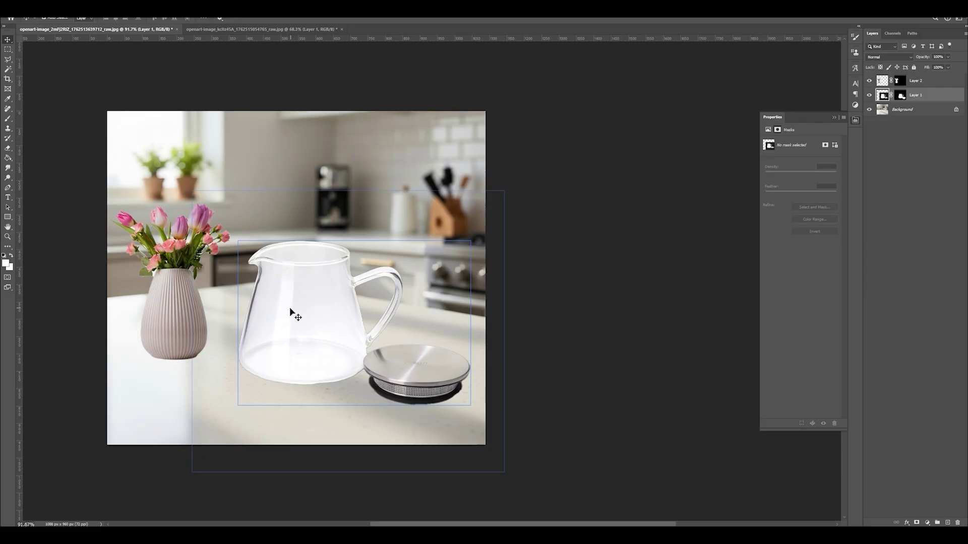
drag(340, 355, 332, 356)
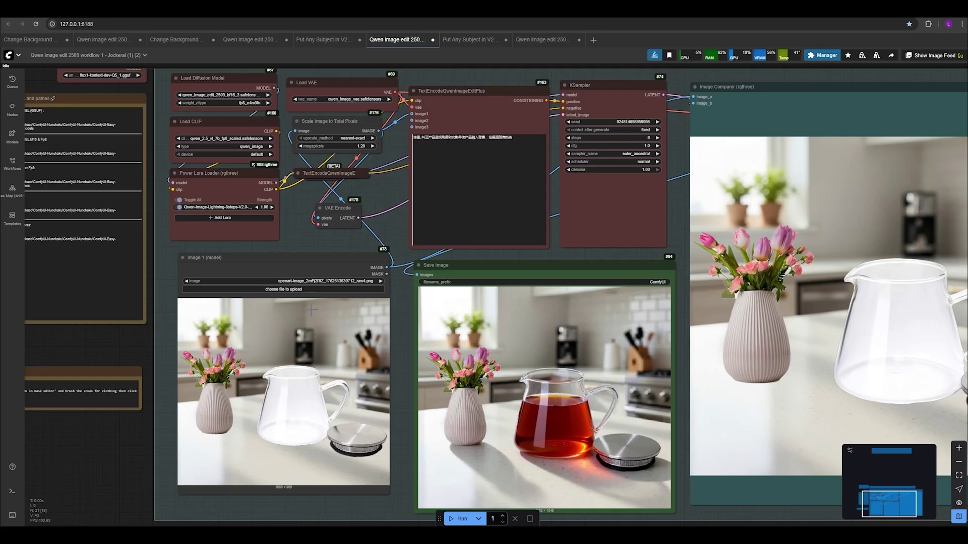
Examine the teapot input photo, saved result and image comparison across the simple Qwen image edit workflow.
drag(397, 213, 350, 242)
drag(398, 102, 407, 265)
drag(415, 158, 323, 47)
scroll(463, 308, down, 2)
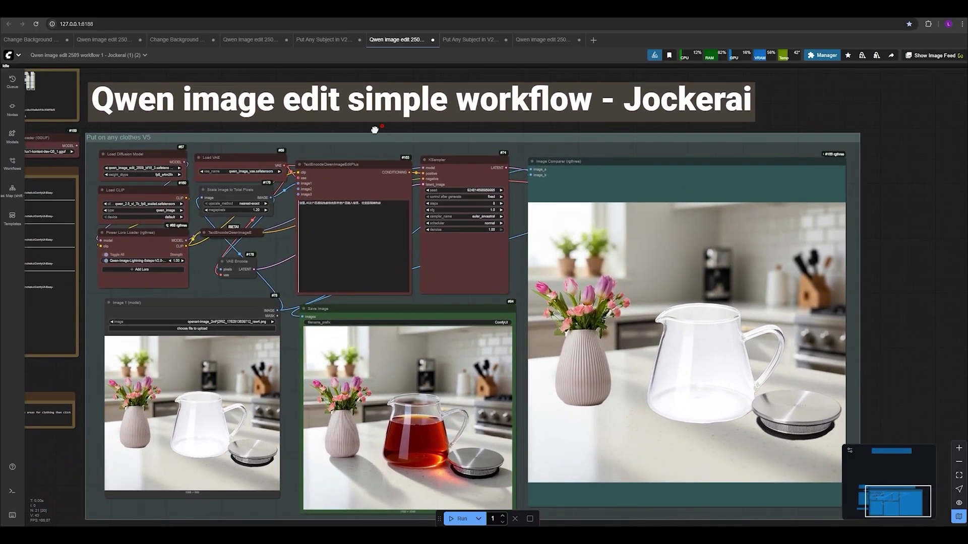
drag(374, 130, 379, 124)
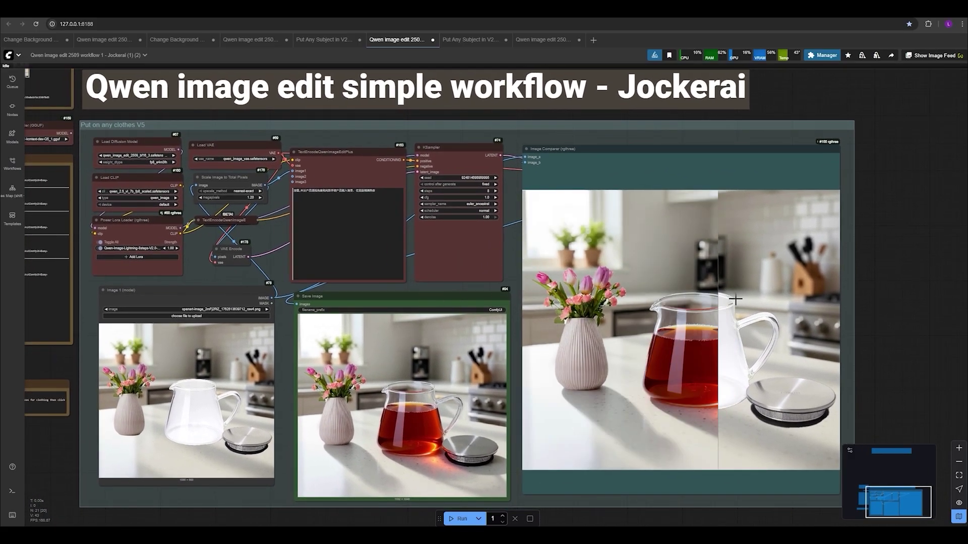
drag(441, 116, 460, 115)
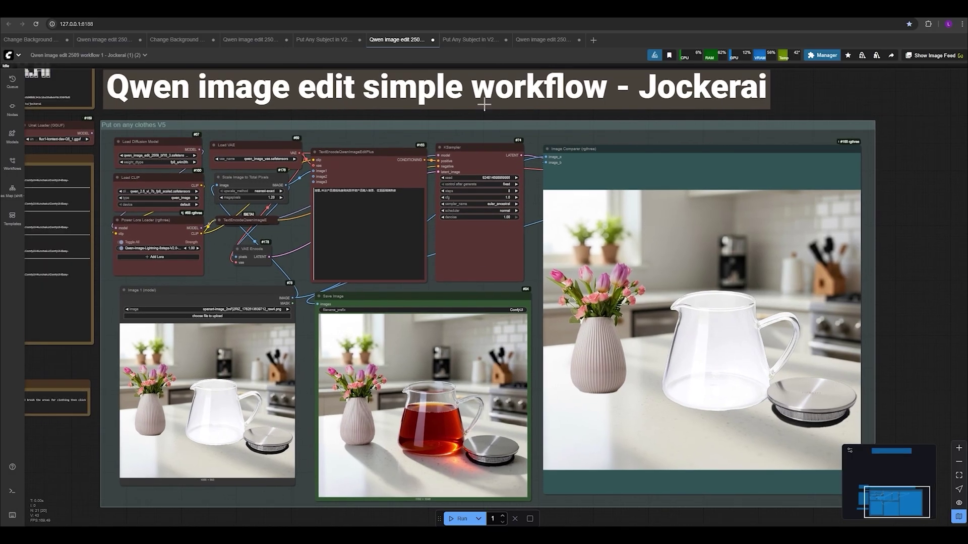
Select the whole teapot prompt in the TextEncodeQwenImageEditPlus node and re-enter its text, "溶图,纠正产品透视角度和光影并使产品融入背景. 往里面倒满热茶".
scroll(406, 262, up, 2)
click(402, 176)
key(ctrl+a)
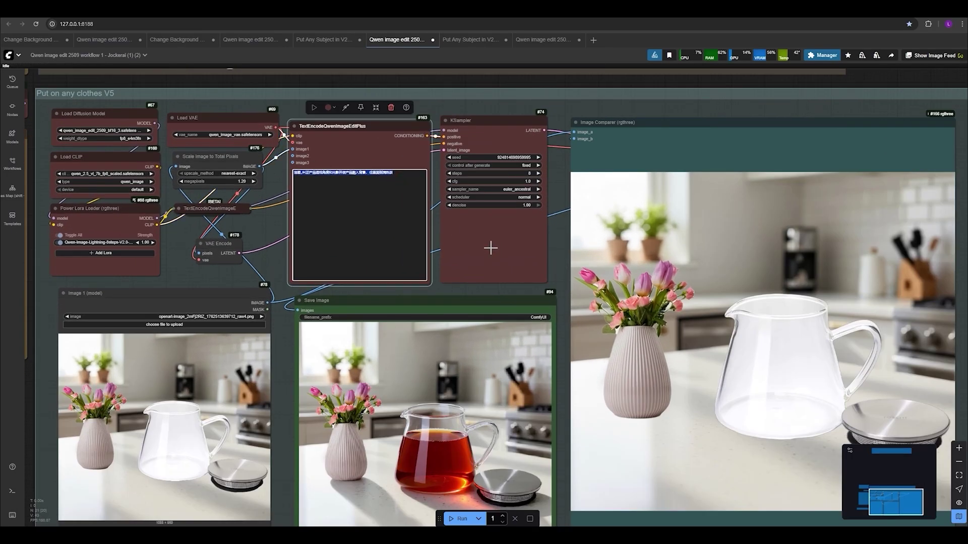
click(173, 12)
click(288, 127)
key(ctrl+a)
text(溶图,纠正产品透视角度和光影并使产品融入背景. 往里面倒满热茶)
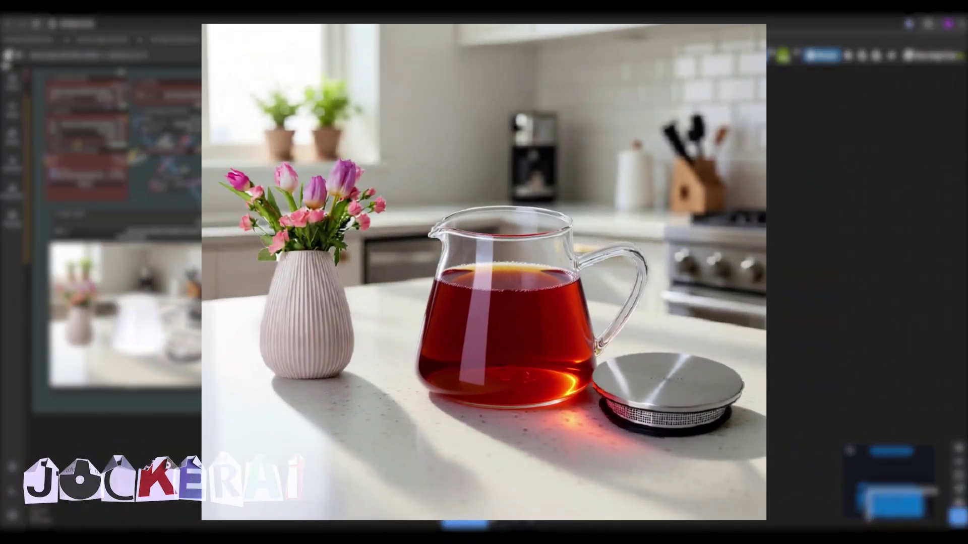
Compare the simple Qwen workflow's tea-filled result with the original composite, checking the vase, teapot, lid and background up close.
scroll(731, 323, up, 3)
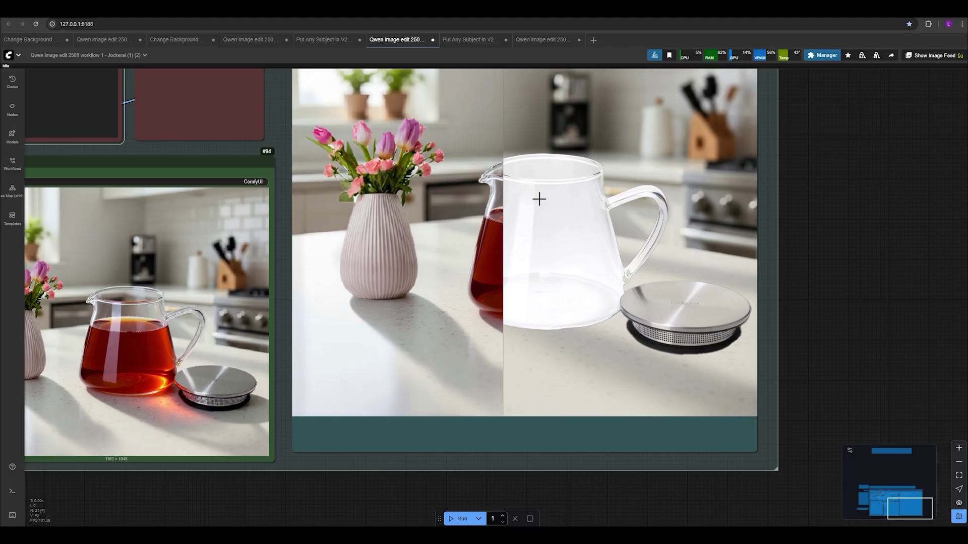
scroll(729, 251, up, 2)
scroll(675, 227, down, 2)
drag(590, 212, 533, 257)
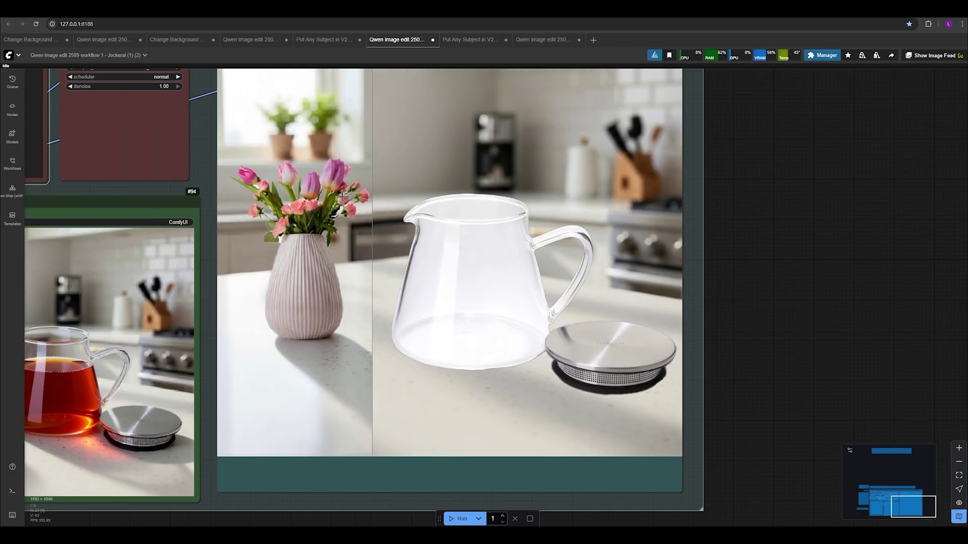
scroll(320, 167, down, 2)
drag(228, 153, 203, 190)
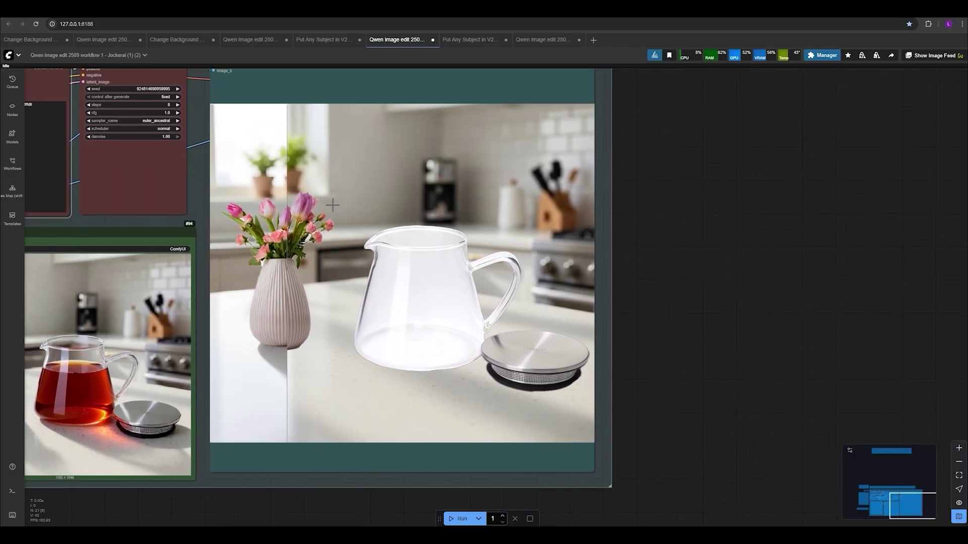
scroll(490, 214, up, 2)
scroll(597, 213, up, 5)
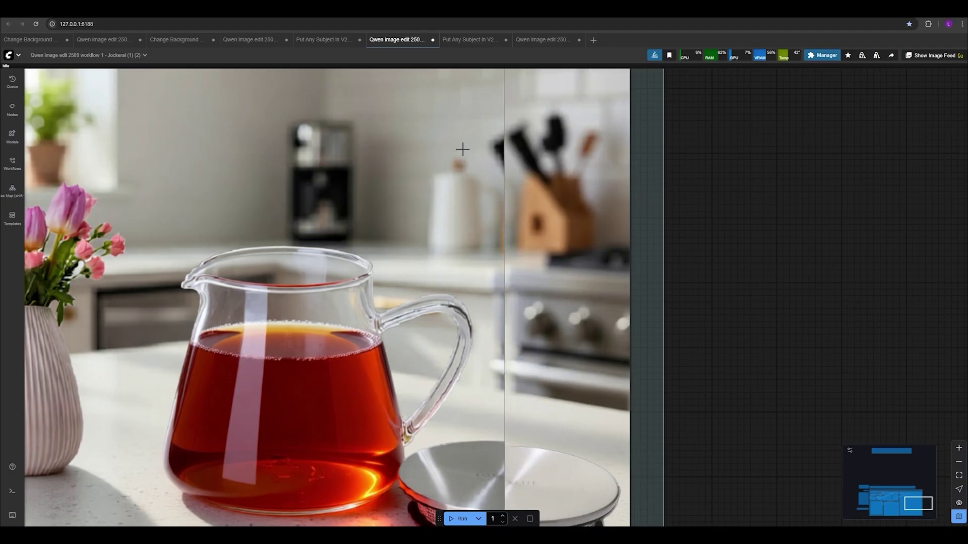
scroll(588, 152, down, 10)
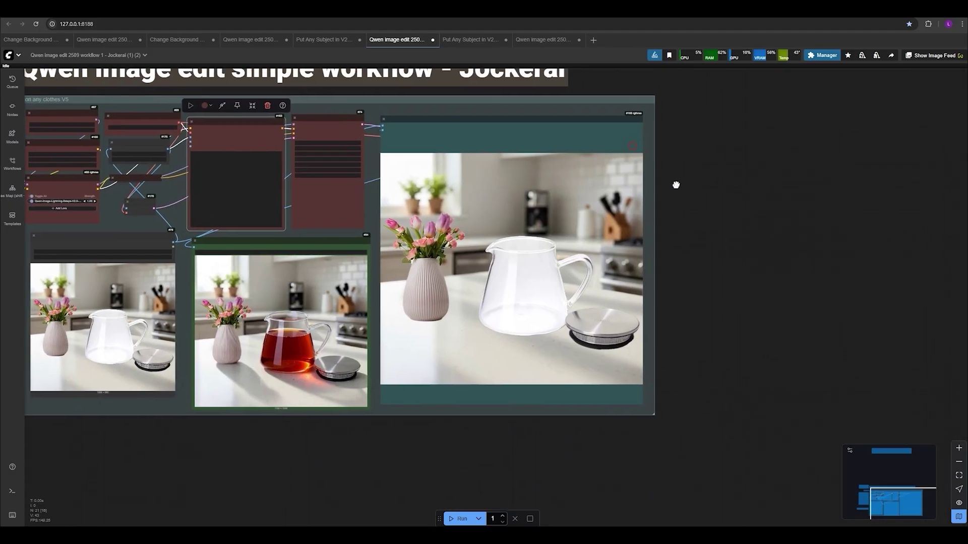
Switch to the Put Any Subject in V2 teapot workflow and examine its saved result and image comparison.
click(324, 39)
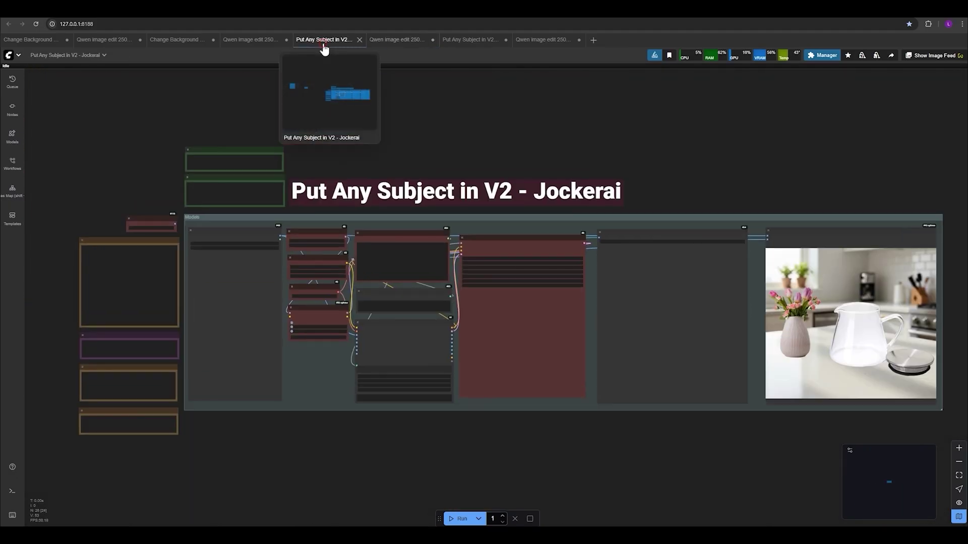
scroll(483, 214, up, 1)
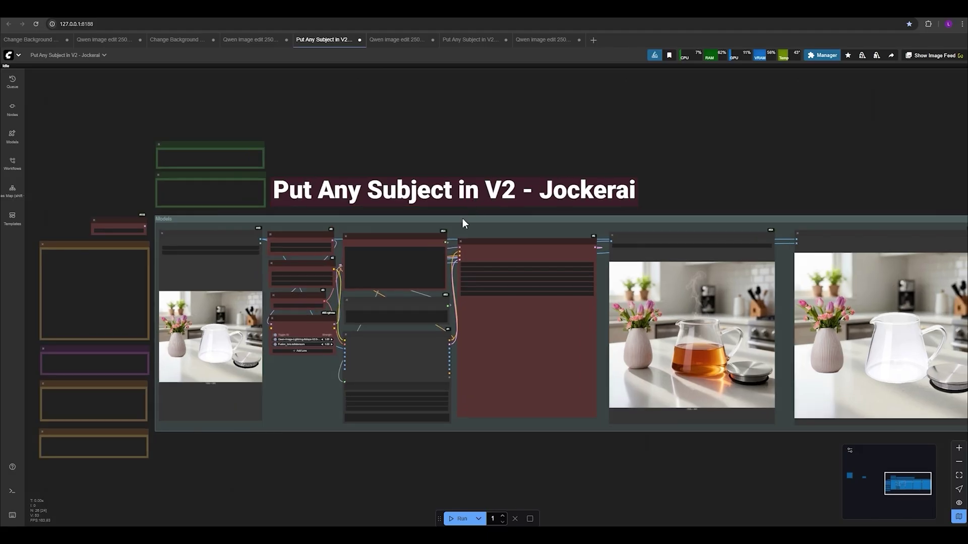
drag(785, 373, 360, 373)
scroll(362, 373, up, 3)
scroll(395, 346, up, 2)
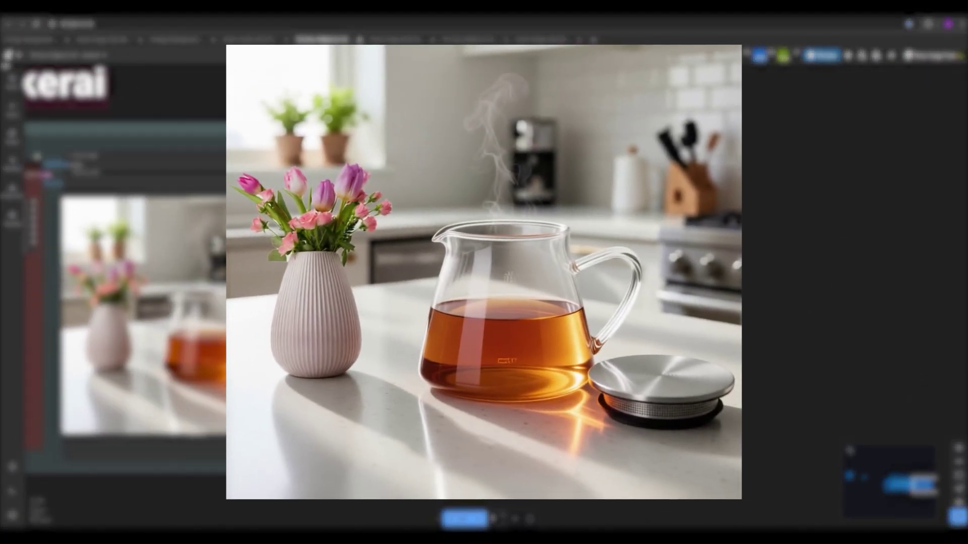
scroll(605, 340, up, 2)
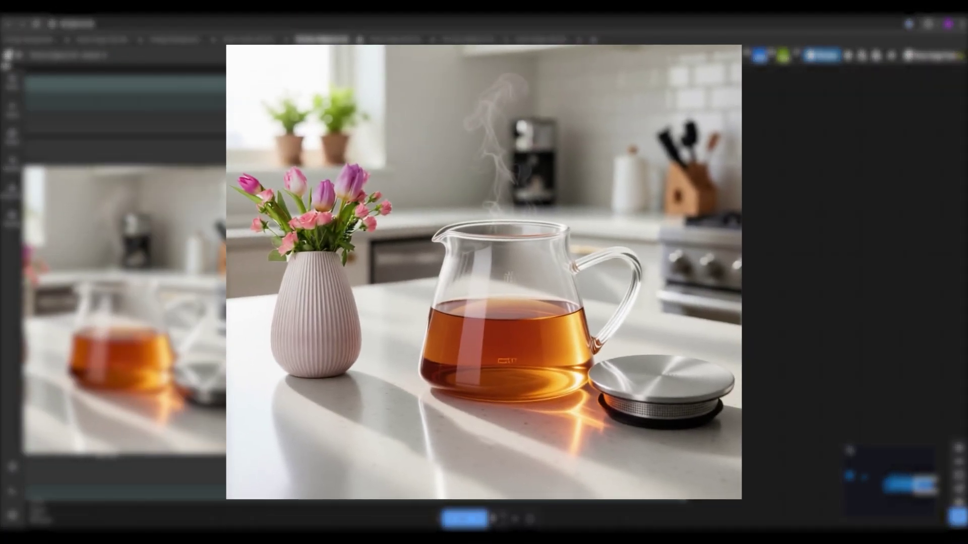
scroll(351, 299, up, 3)
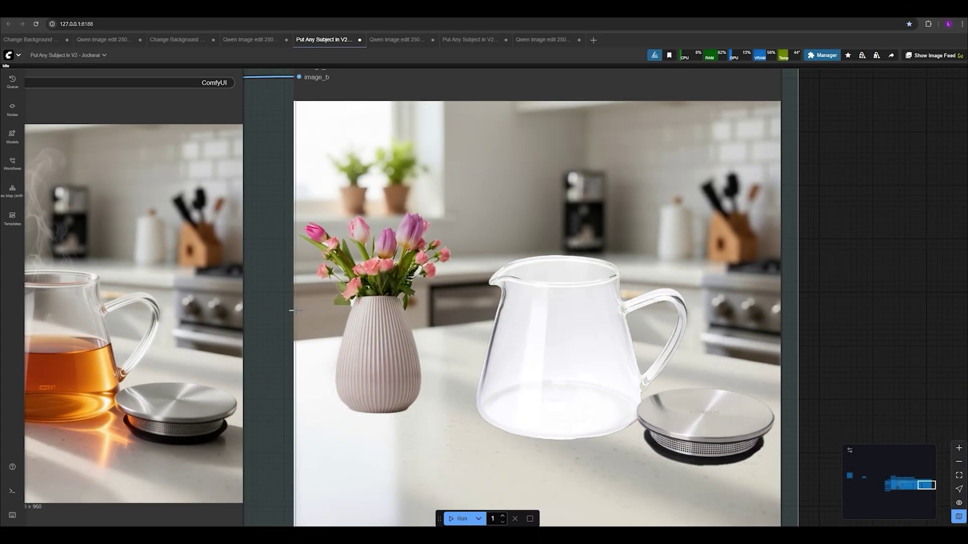
scroll(320, 297, up, 2)
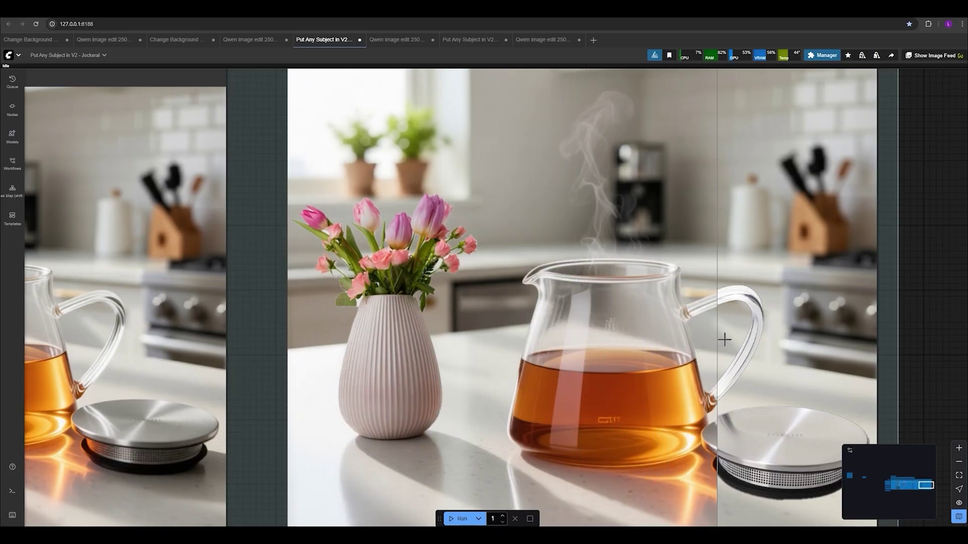
Compare the Put Any Subject in V2 result with the pasted composite, checking the lid, teapot rim, handle and vase shadows.
scroll(493, 321, down, 1)
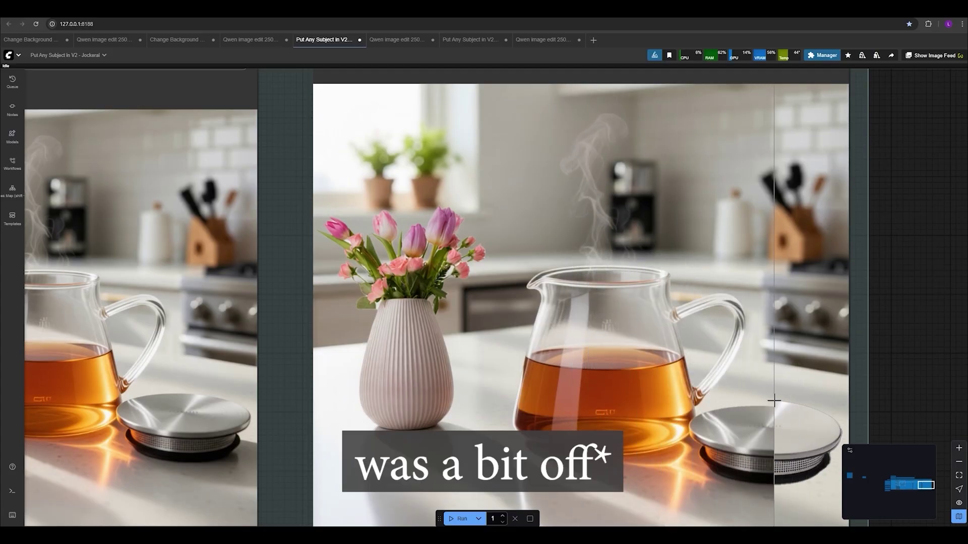
drag(730, 404, 531, 353)
scroll(532, 354, up, 1)
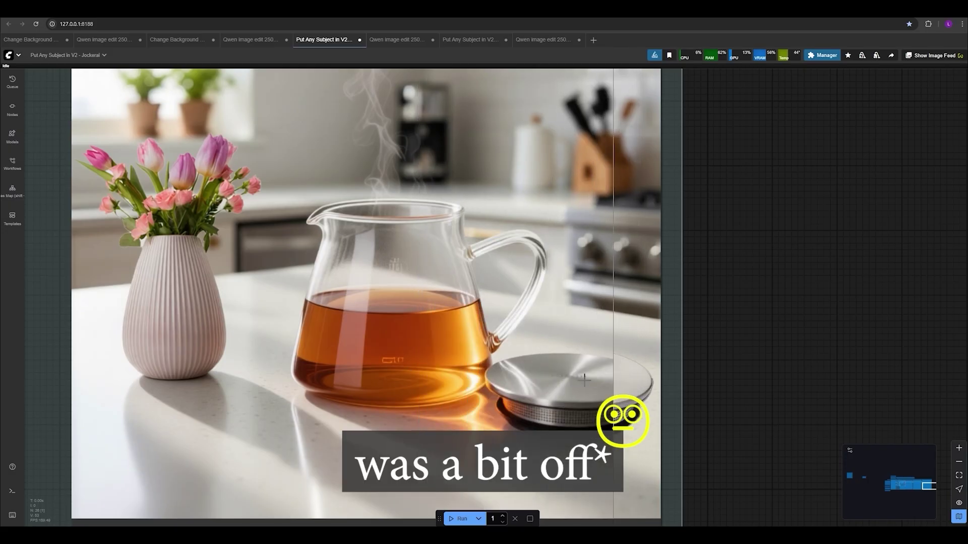
scroll(312, 257, down, 4)
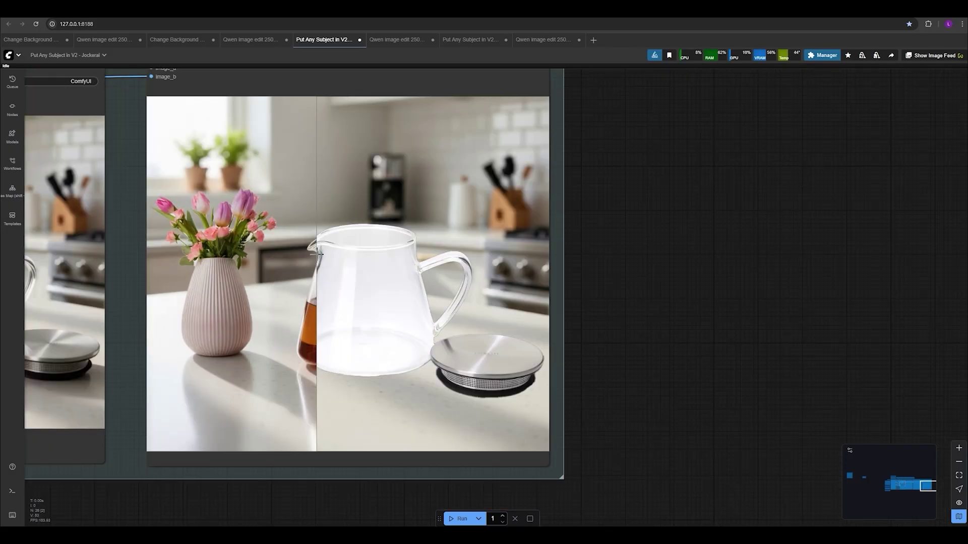
scroll(318, 250, up, 3)
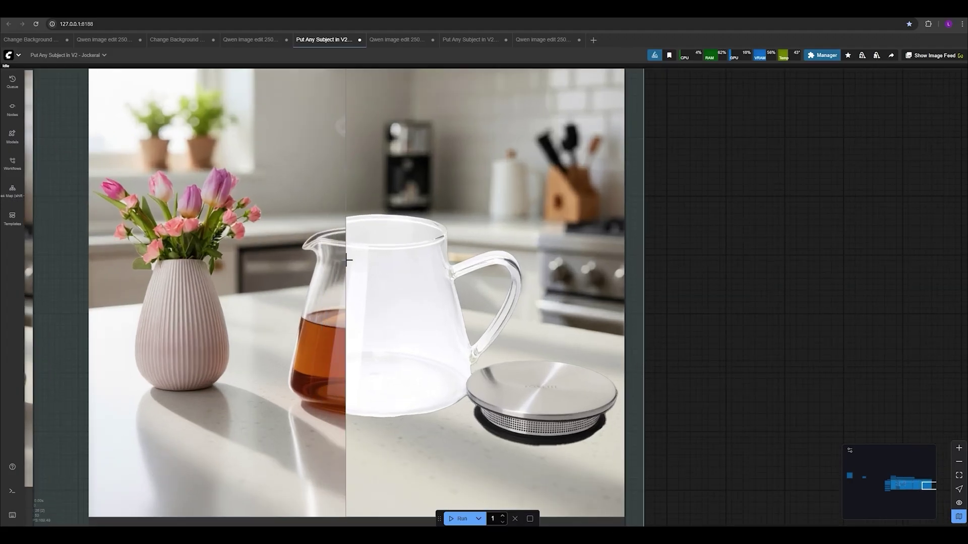
scroll(320, 199, up, 1)
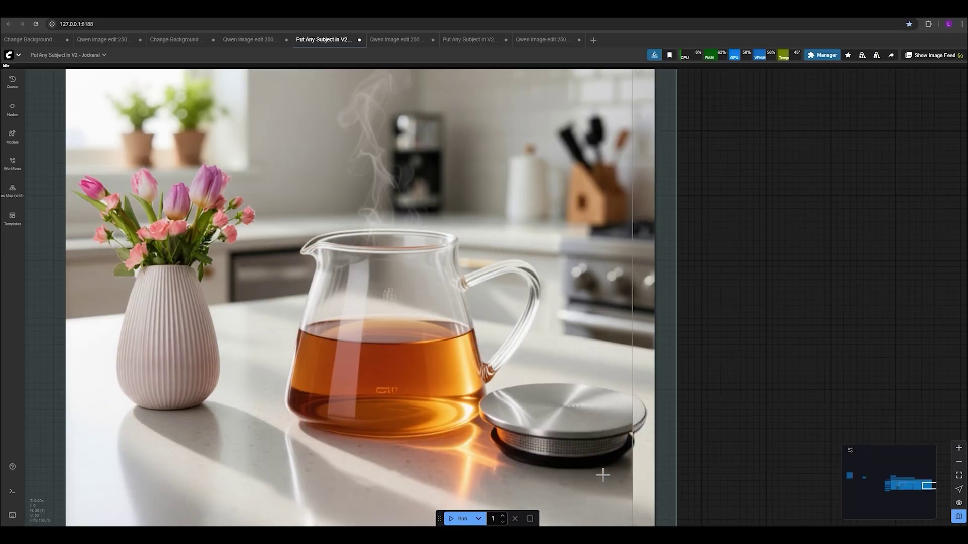
scroll(654, 445, down, 2)
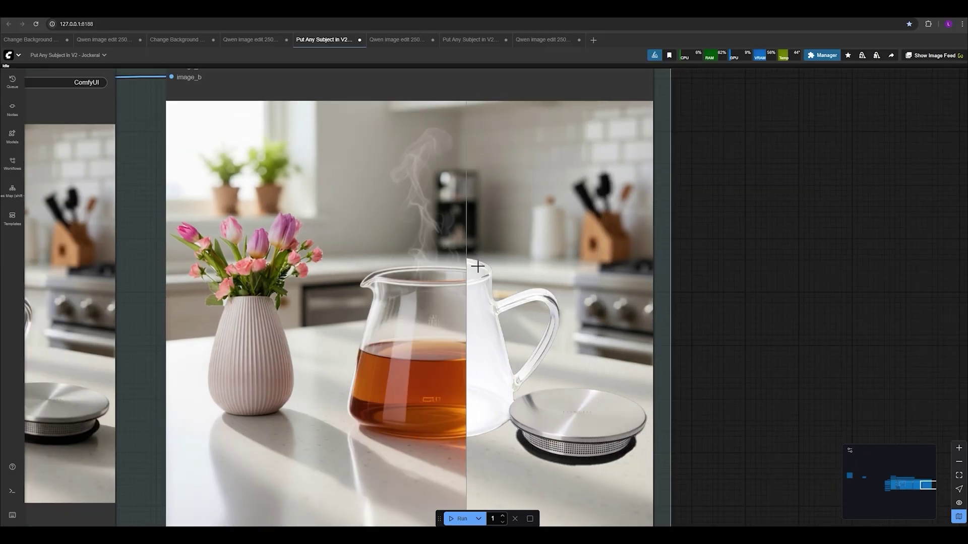
scroll(607, 224, up, 5)
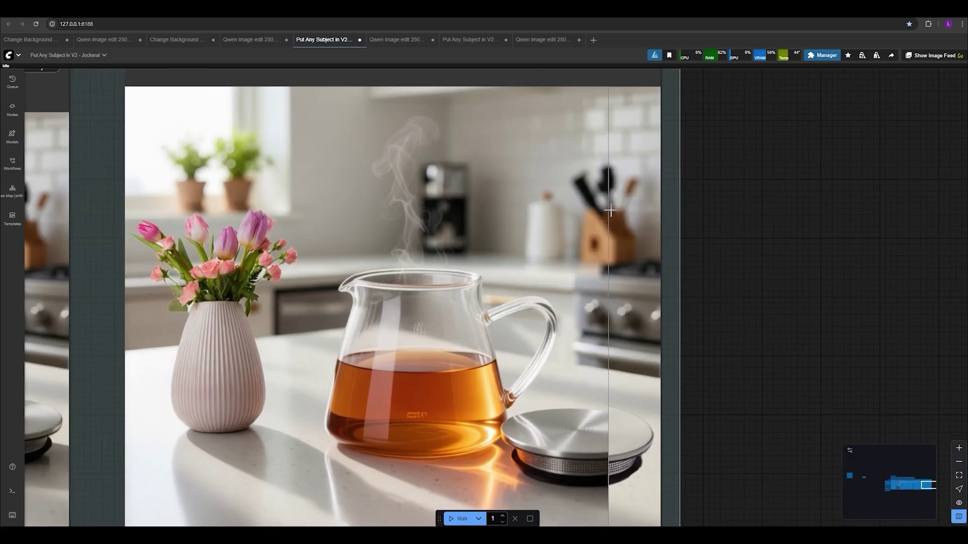
scroll(541, 272, down, 5)
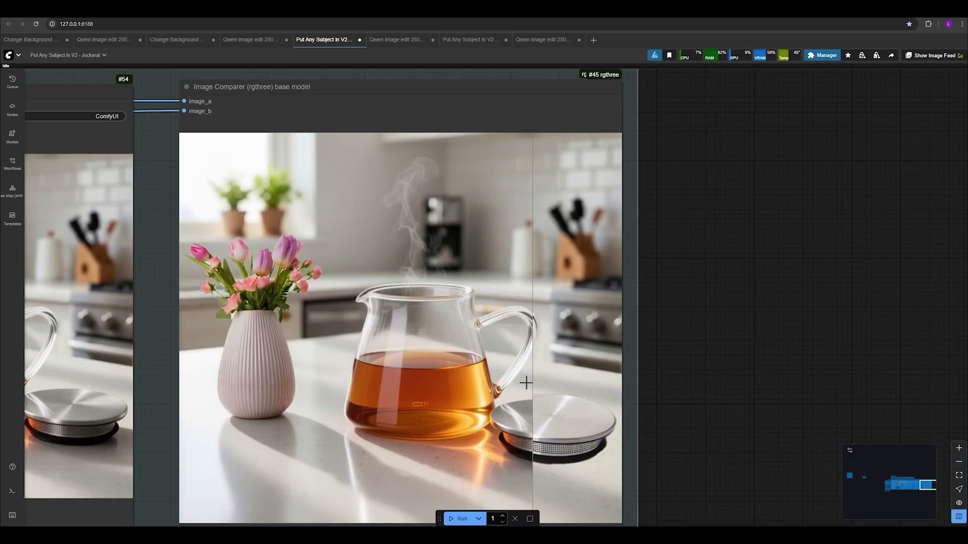
scroll(568, 455, up, 3)
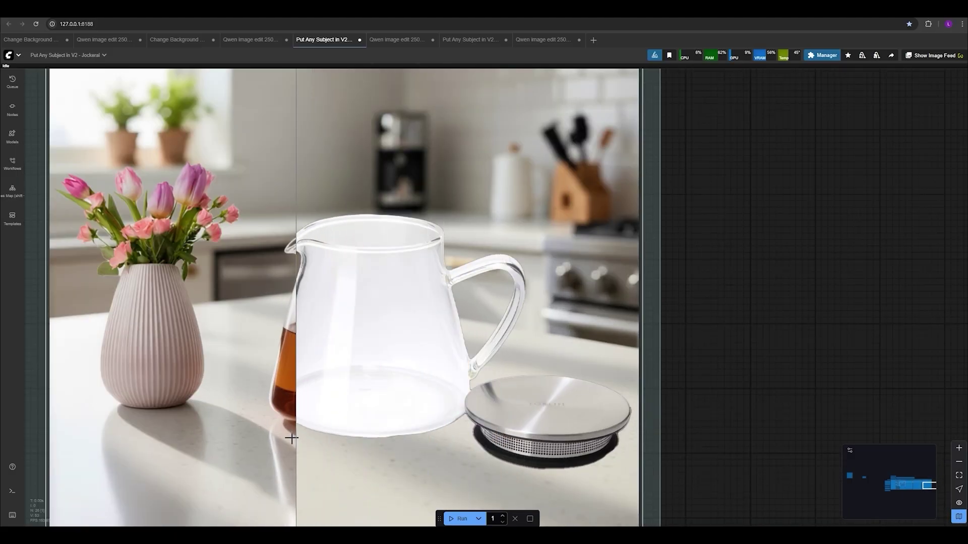
Inspect the teapot base, the tea and the lid's contact with the counter at close range in the Image Comparer.
scroll(477, 450, up, 4)
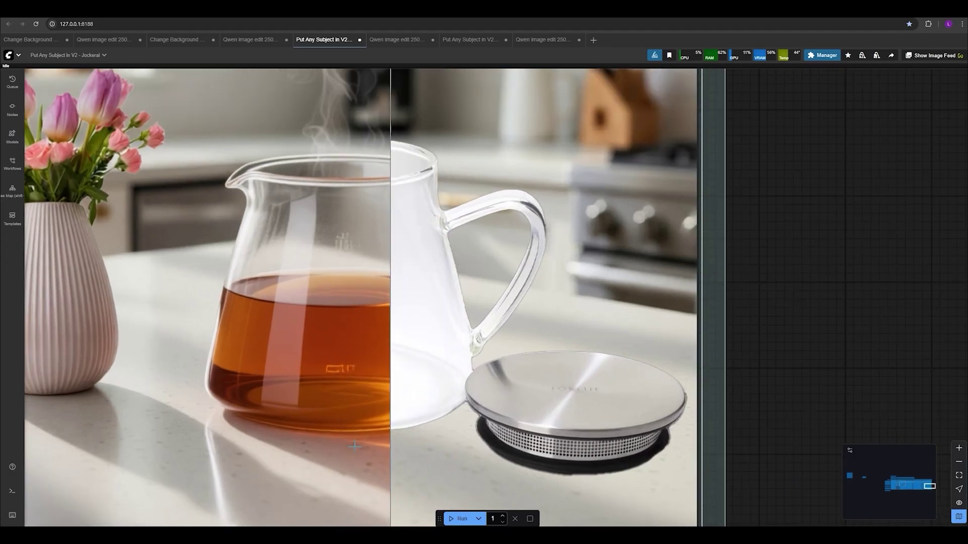
scroll(199, 368, up, 5)
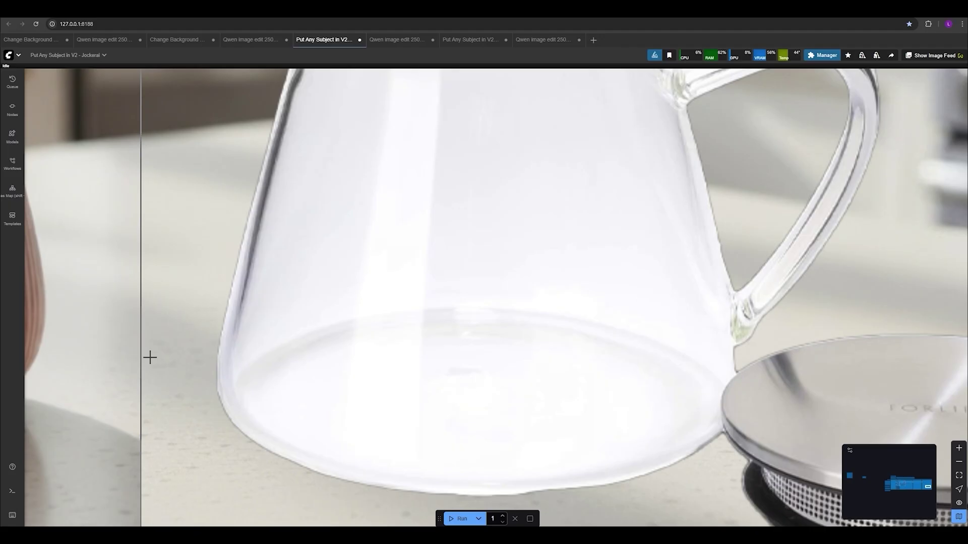
scroll(167, 428, down, 3)
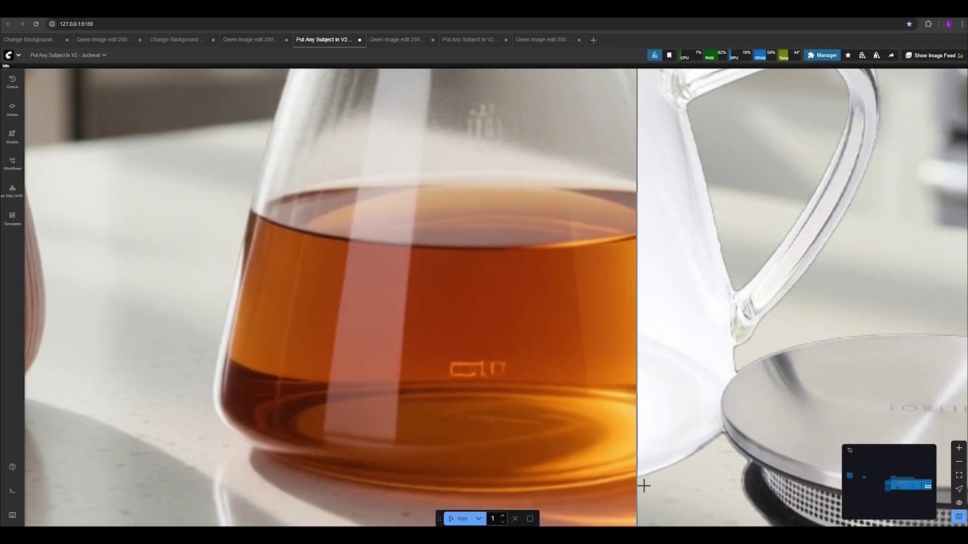
scroll(607, 463, down, 3)
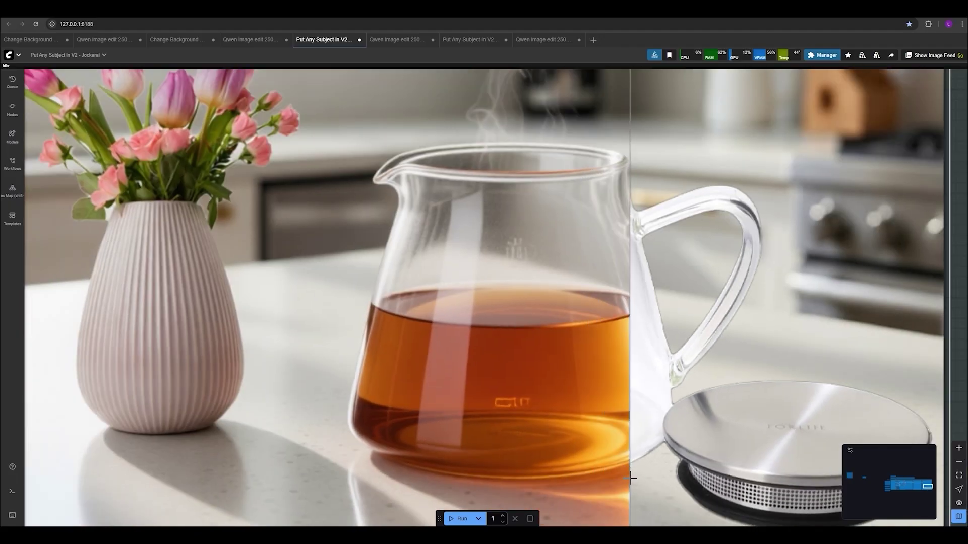
drag(631, 477, 543, 394)
drag(880, 387, 794, 309)
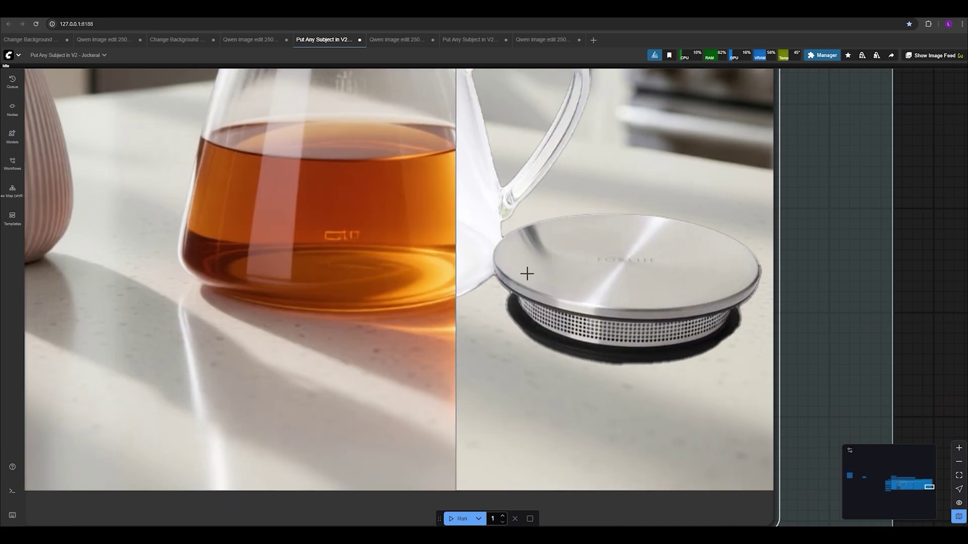
scroll(623, 280, down, 5)
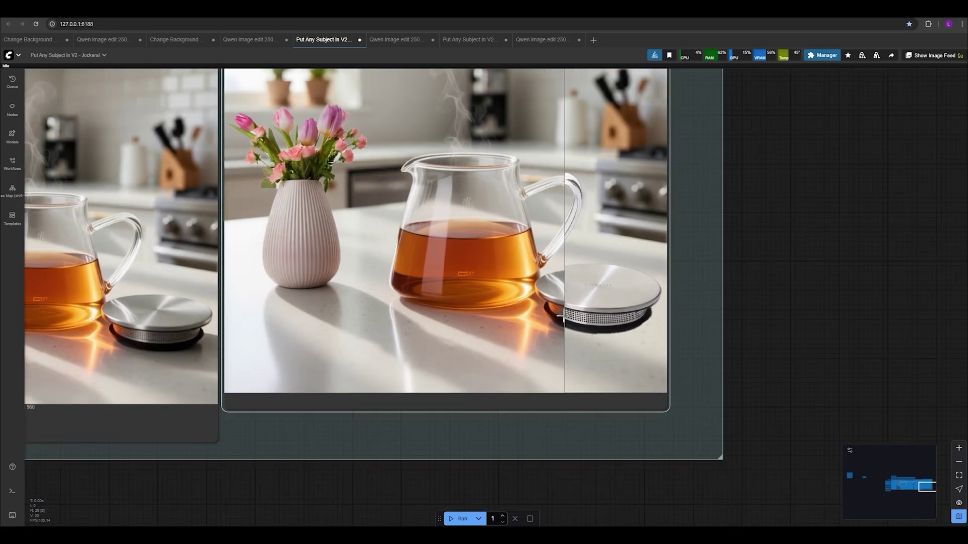
scroll(562, 181, down, 2)
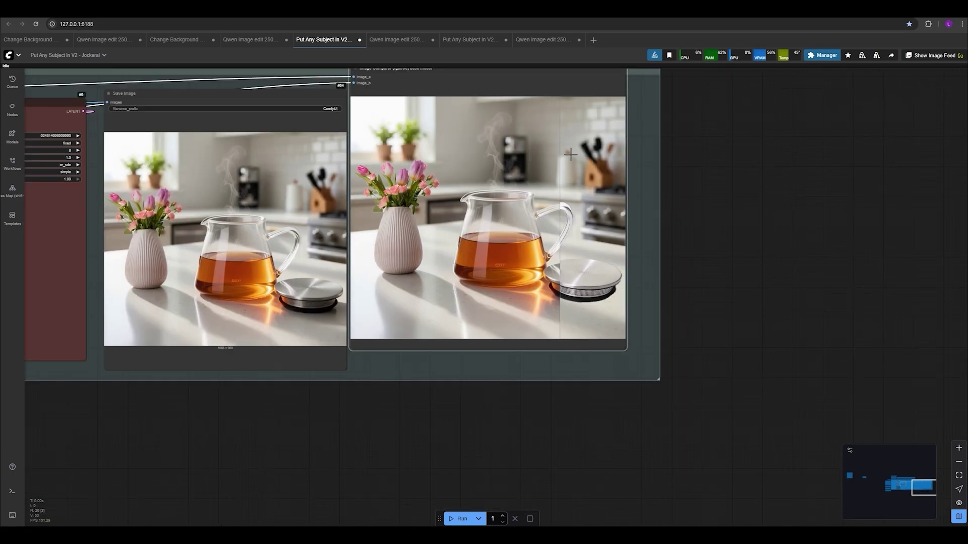
View the saved teapot result beside its comparison, and switch through the simple Qwen workflow to the second Put Any Subject in V2 workflow.
drag(689, 135, 754, 209)
drag(569, 151, 580, 169)
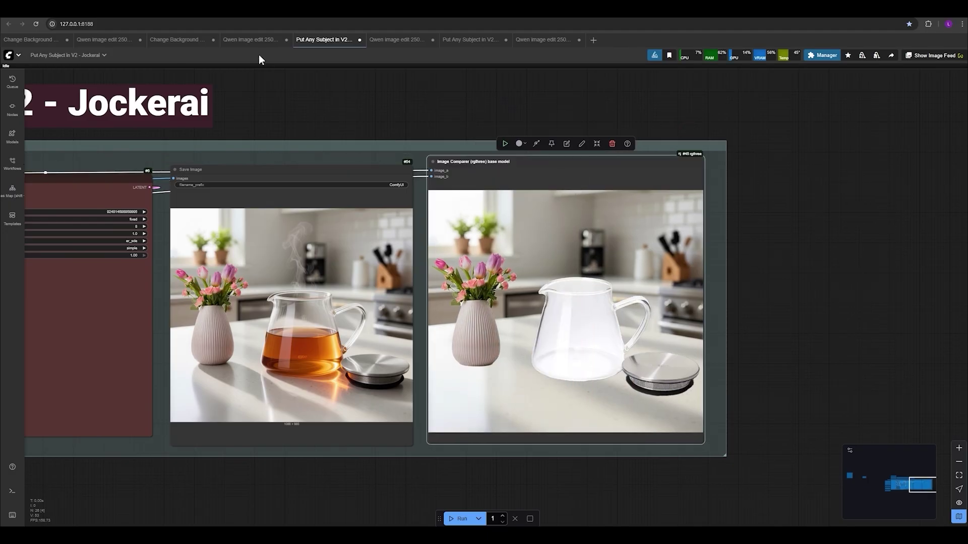
click(386, 40)
click(456, 40)
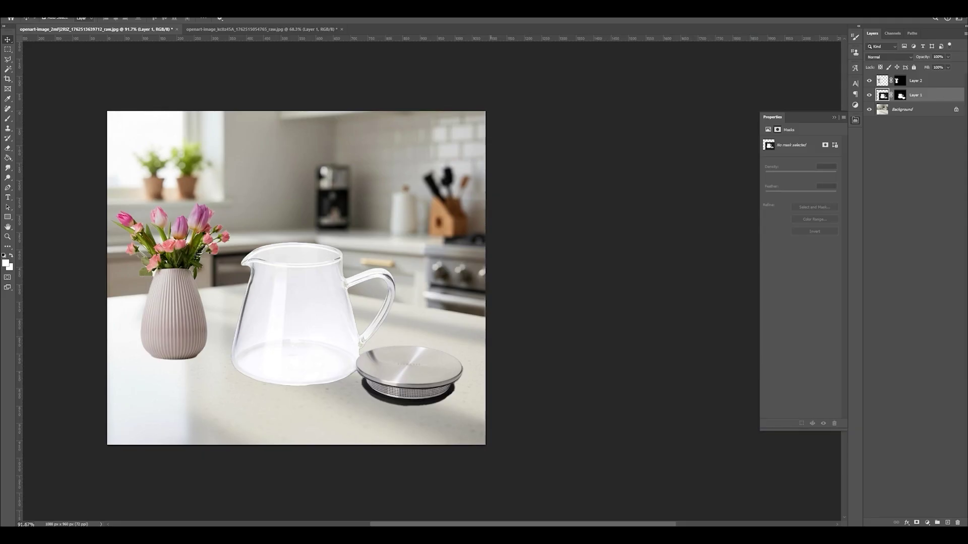
Switch to the car showroom composite in Photoshop and shift the white car slightly on the marble floor.
click(202, 29)
mouse_move(421, 350)
mouse_down()
mouse_move(438, 316)
mouse_move(517, 312)
mouse_move(368, 322)
mouse_move(423, 351)
mouse_move(426, 338)
mouse_up()
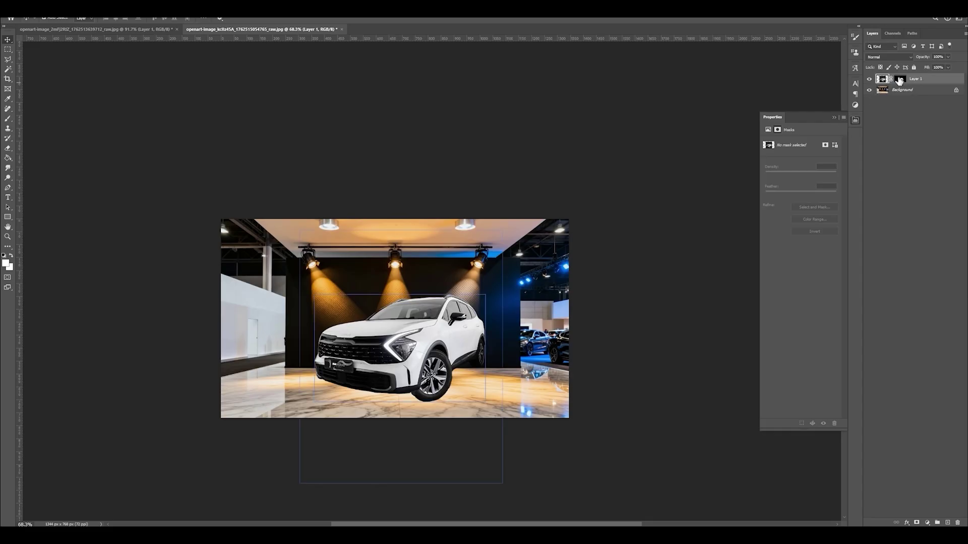
Toggle the car layer's mask and visibility to compare the pasted car with the empty showroom background.
shift+click(899, 81)
drag(337, 298, 321, 232)
click(870, 79)
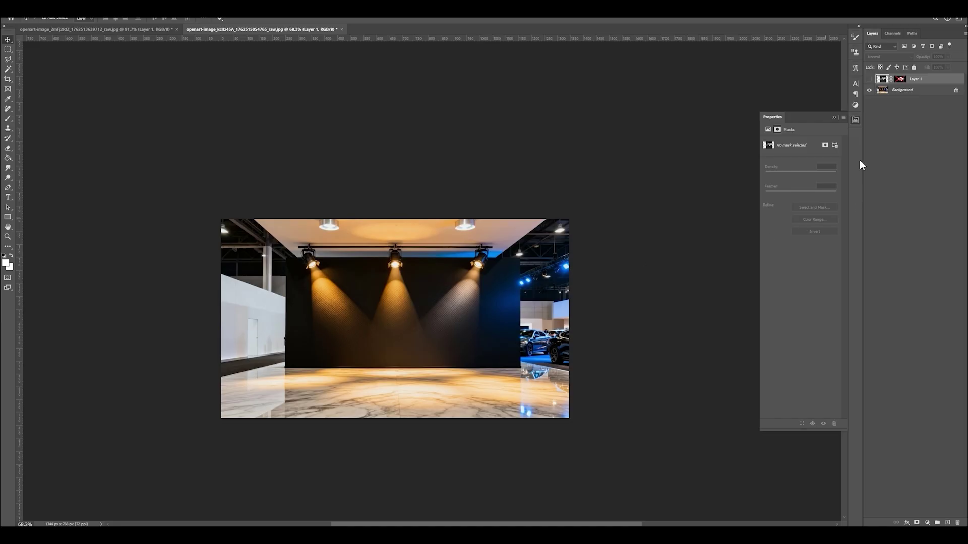
click(869, 79)
shift+click(901, 80)
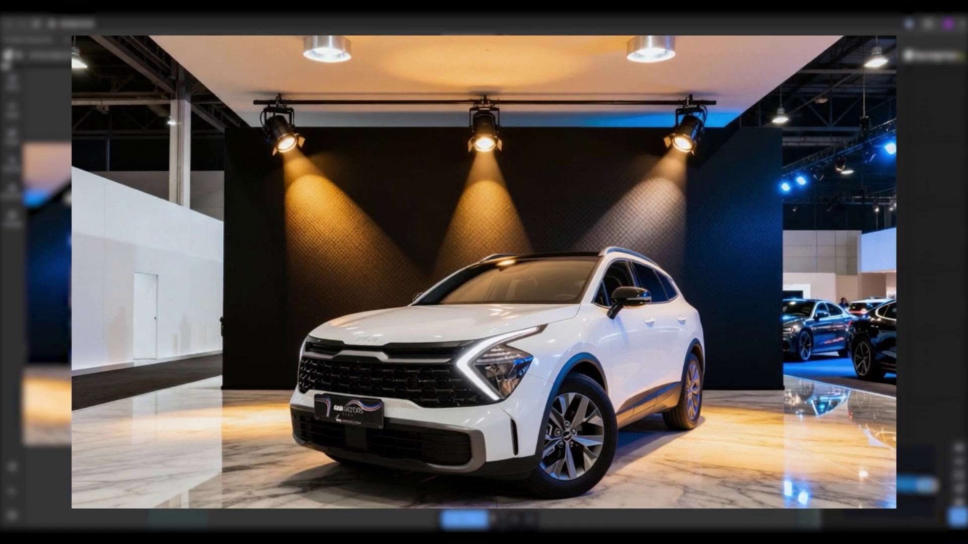
Compare the Put Any Subject in V2 car result with the pasted composite, checking the windows, wheels, reflections and floor shadows.
scroll(663, 373, up, 5)
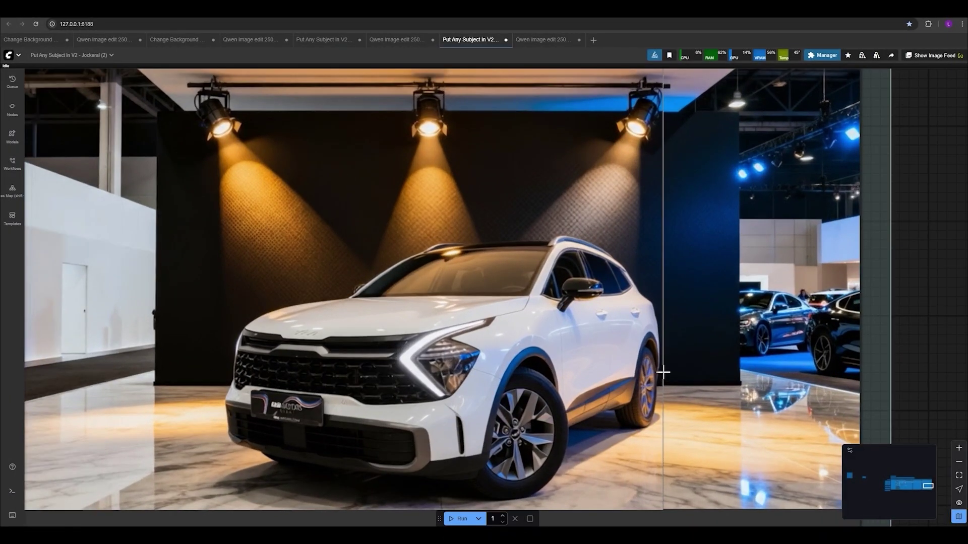
scroll(701, 351, down, 1)
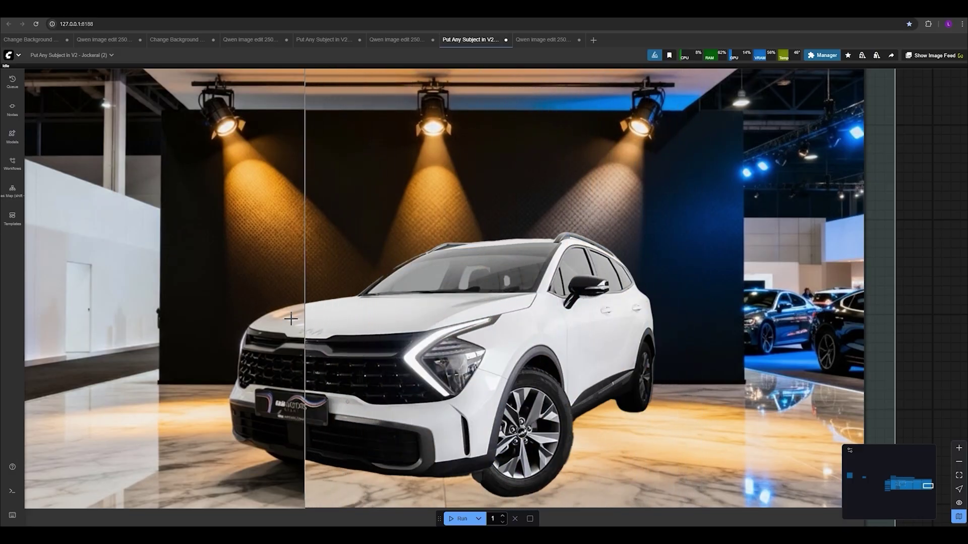
scroll(544, 358, down, 1)
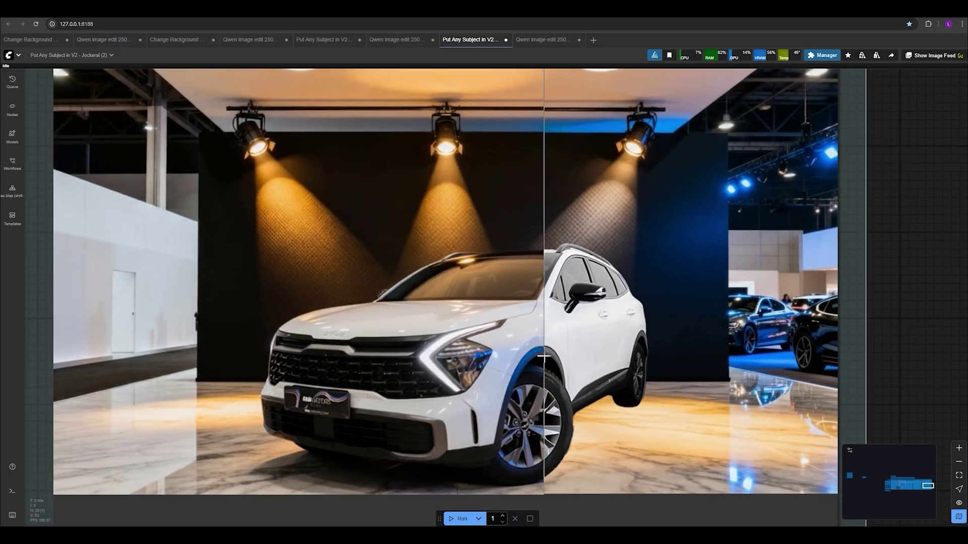
scroll(543, 358, down, 1)
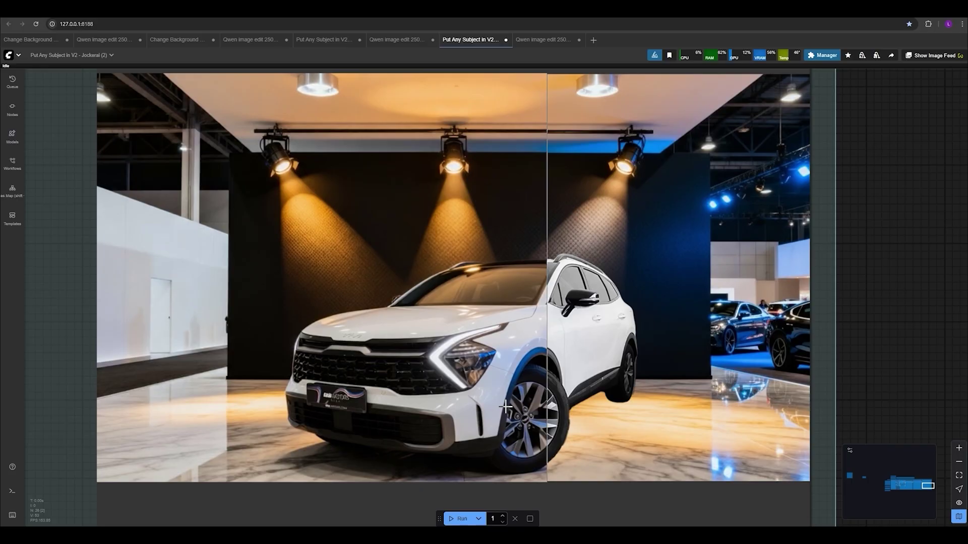
scroll(622, 396, down, 4)
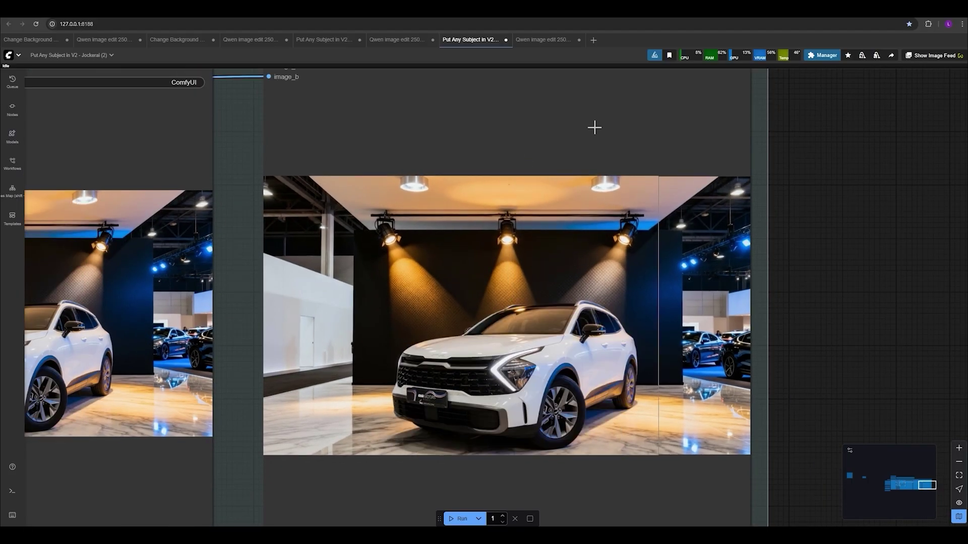
Switch to the simple Qwen image edit workflow for the car and review its prompt, lora and sampler settings.
click(540, 41)
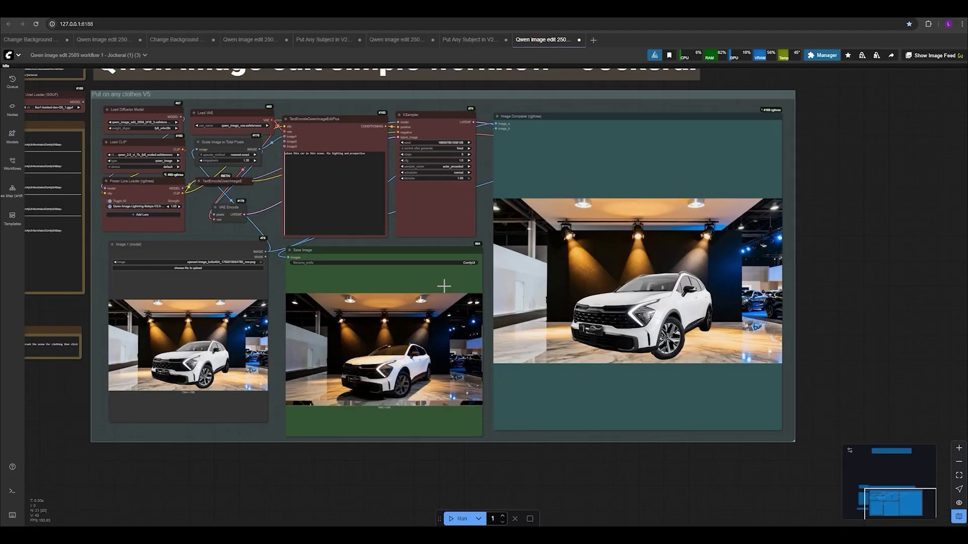
drag(443, 242, 438, 319)
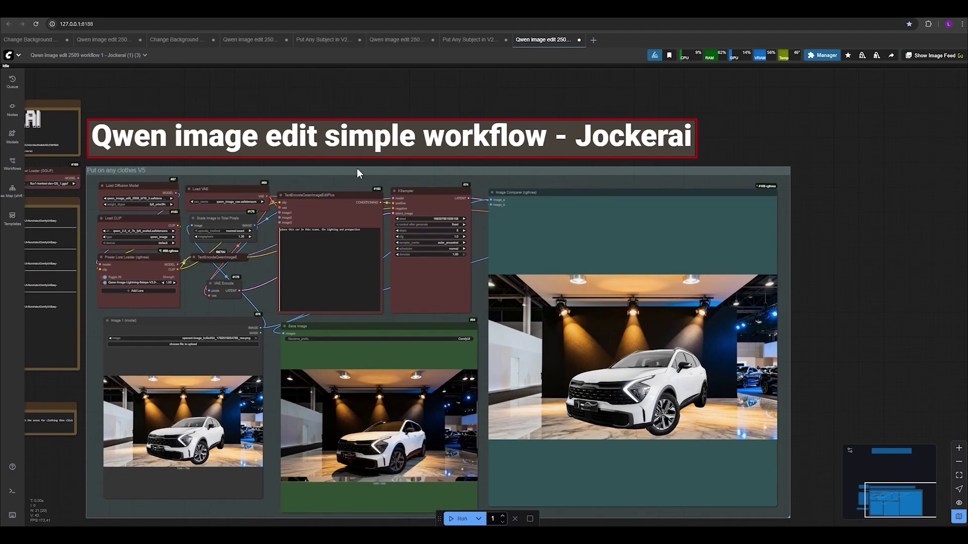
drag(407, 164, 503, 152)
scroll(371, 286, up, 3)
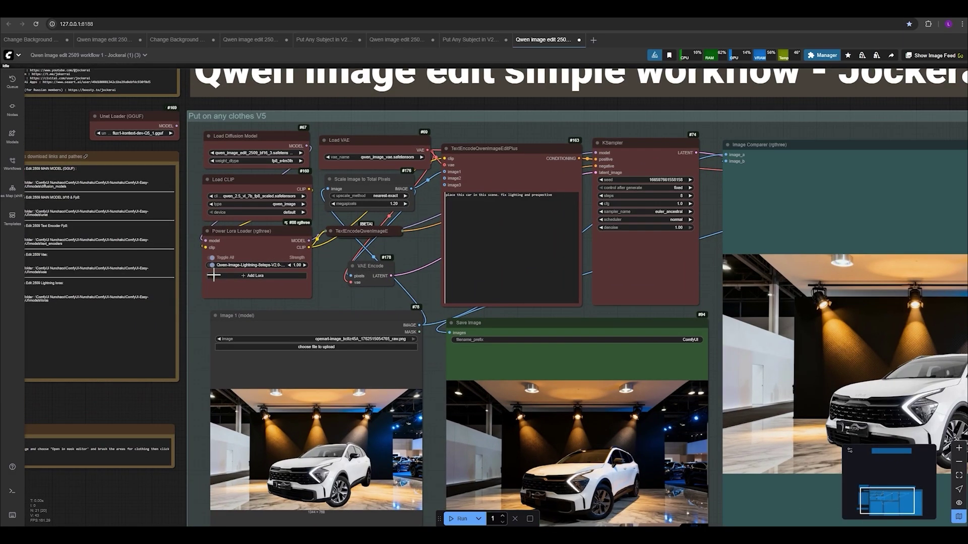
scroll(387, 289, down, 2)
Compare the simple Qwen workflow's car result with the pasted composite, checking the lighting, position and lower floor edge.
scroll(388, 287, down, 3)
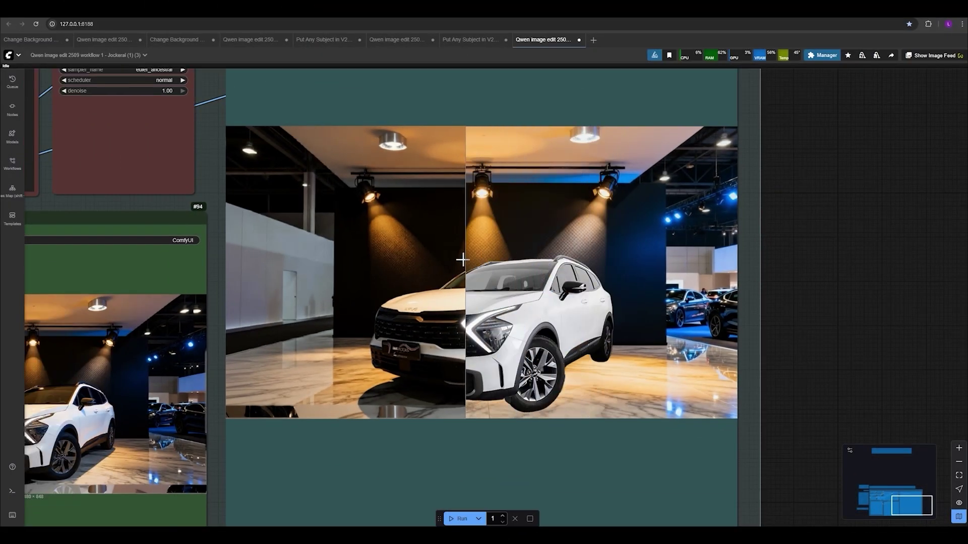
scroll(460, 261, down, 1)
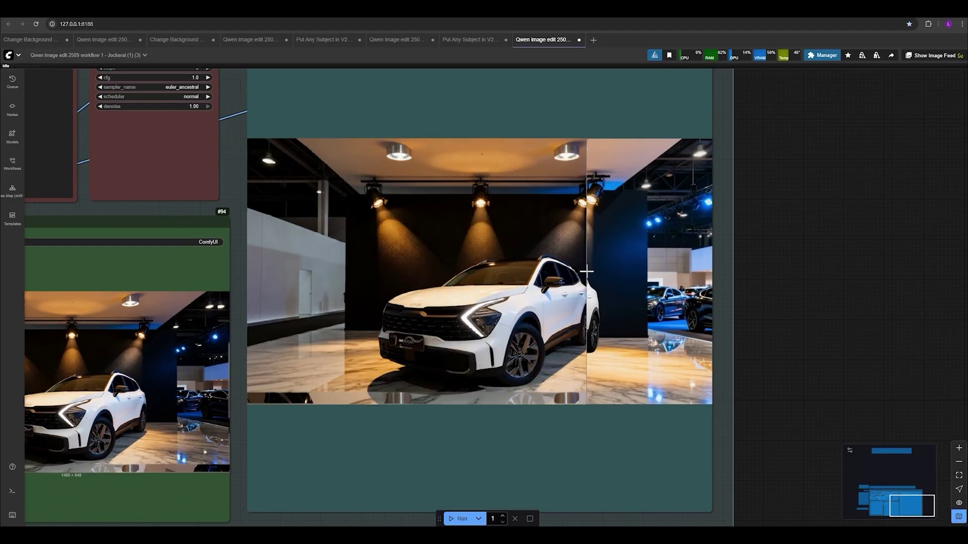
scroll(586, 272, down, 1)
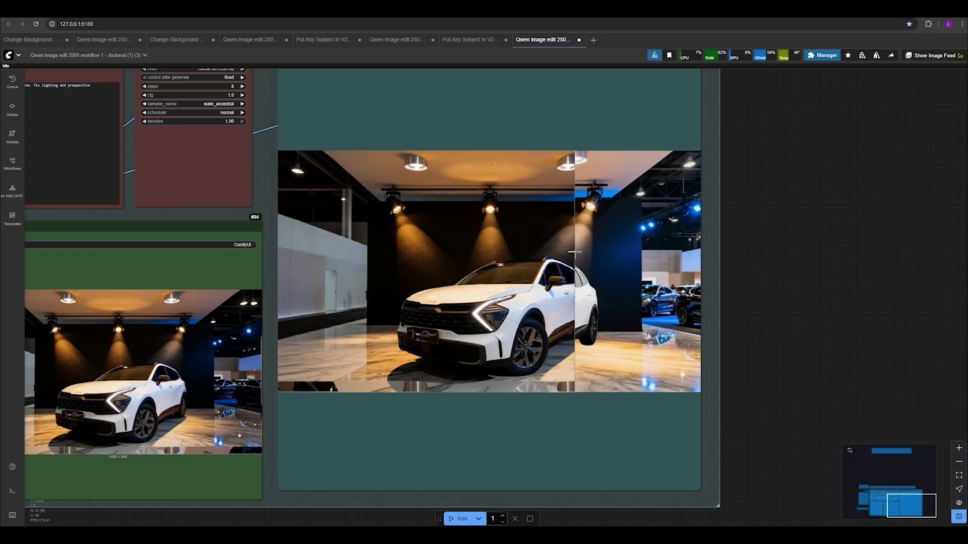
scroll(580, 253, down, 4)
drag(300, 227, 379, 235)
scroll(597, 211, up, 2)
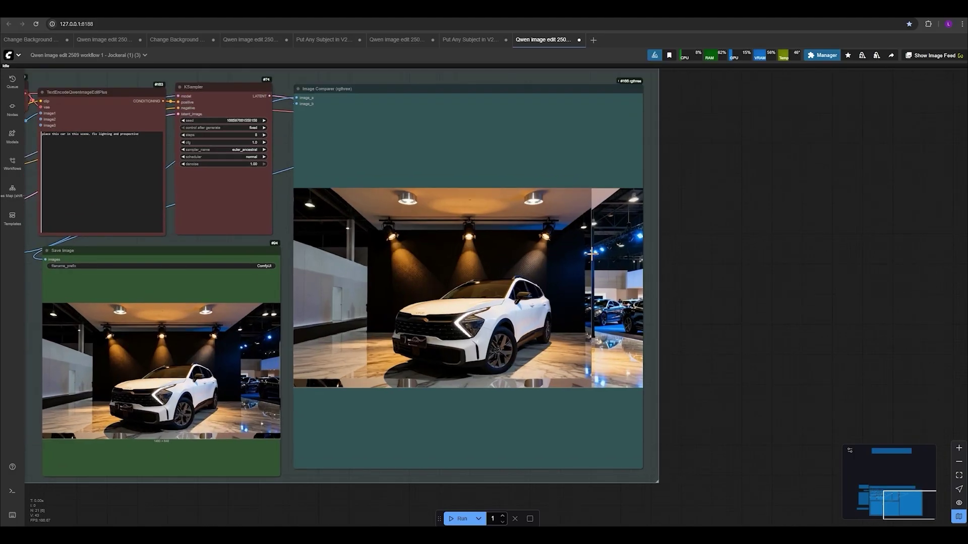
Return to the car's Put Any Subject in V2 workflow and recheck its result in the Image Comparer.
click(469, 40)
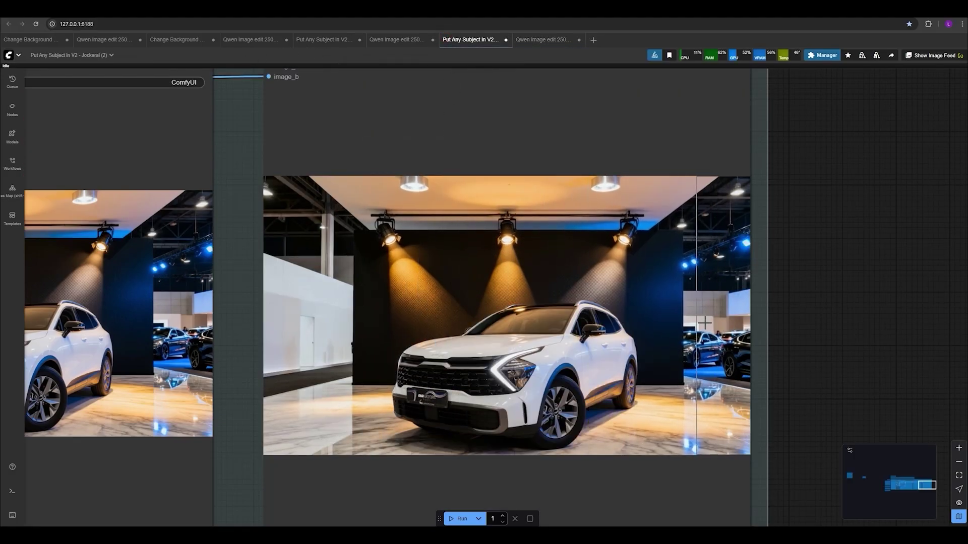
scroll(691, 332, up, 3)
scroll(647, 349, down, 3)
scroll(641, 349, down, 5)
Examine the car workflow's input image, model loaders and Power Lora Loader with Fusion_lora.safetensors.
drag(298, 130, 867, 131)
drag(190, 404, 502, 403)
scroll(491, 401, up, 3)
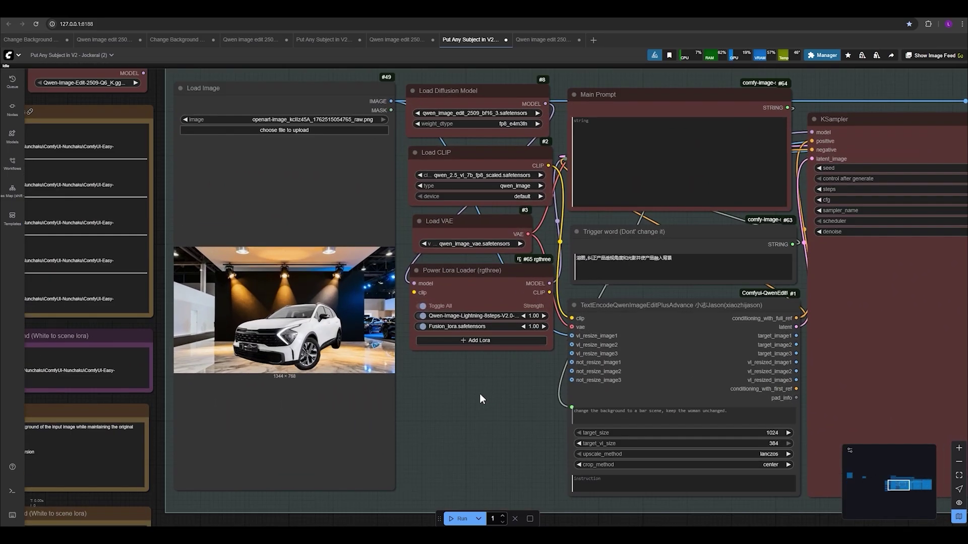
scroll(480, 393, down, 2)
scroll(434, 339, up, 2)
scroll(449, 345, up, 2)
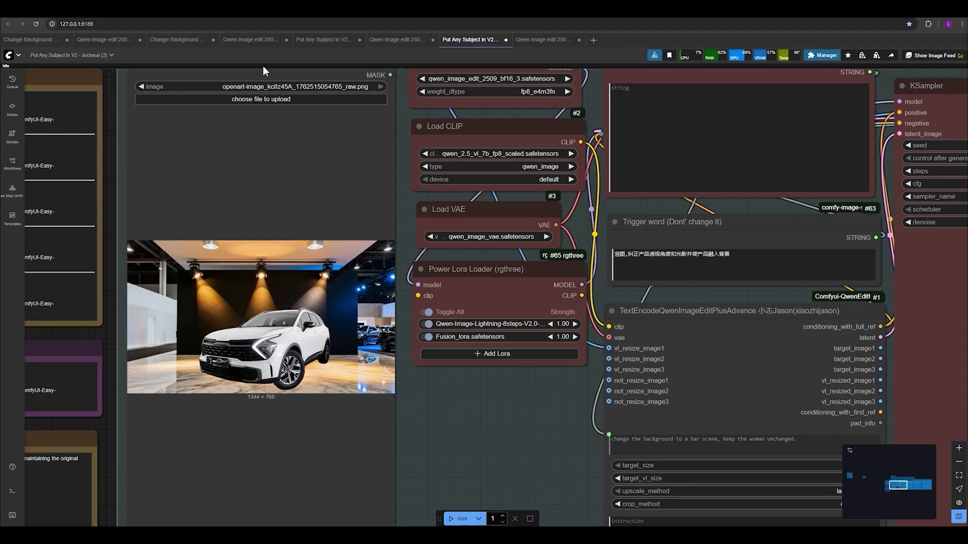
Compare the White_to_Scene lora in the car's Change Background V2 workflow with the Fusion lora in Put Any Subject in V2.
click(176, 40)
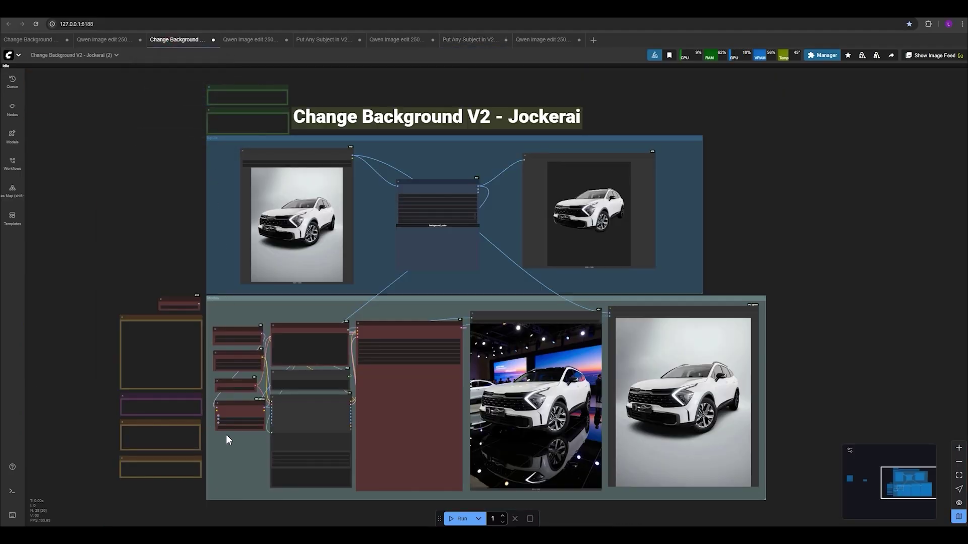
scroll(247, 437, up, 5)
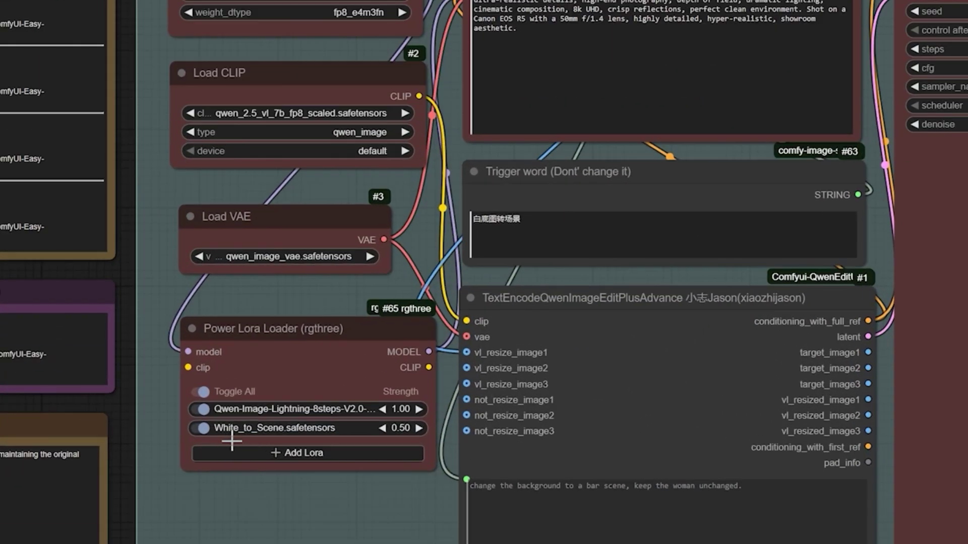
click(225, 412)
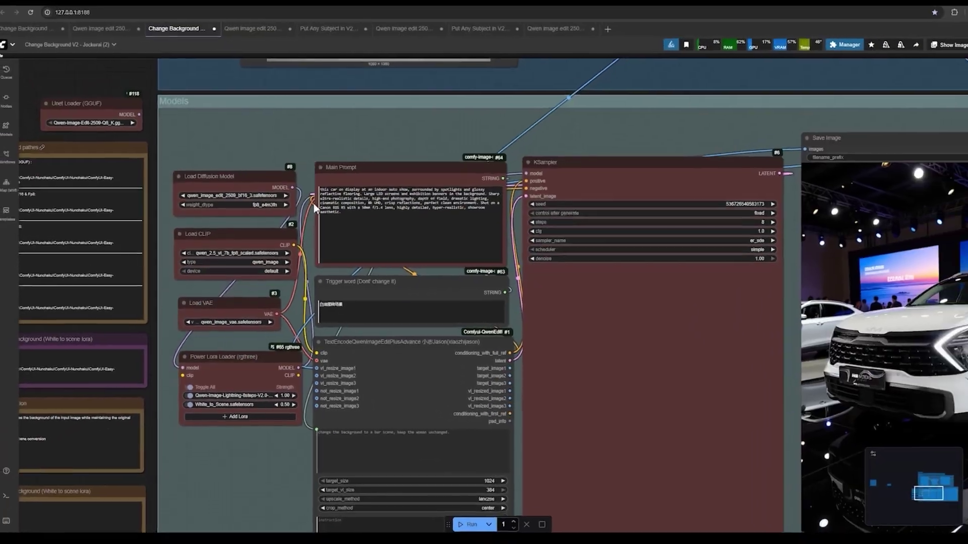
drag(307, 174, 306, 389)
scroll(302, 383, down, 4)
scroll(298, 376, down, 4)
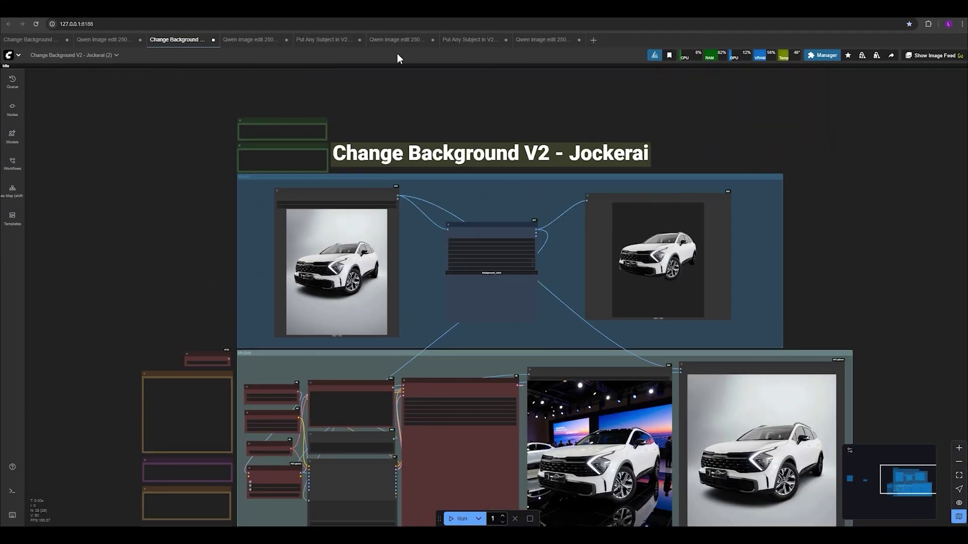
click(475, 45)
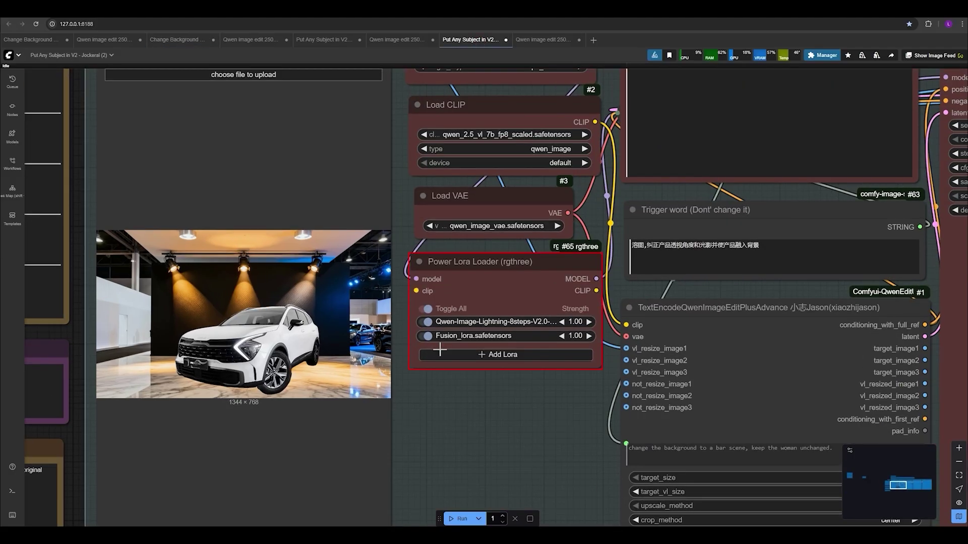
scroll(484, 297, down, 3)
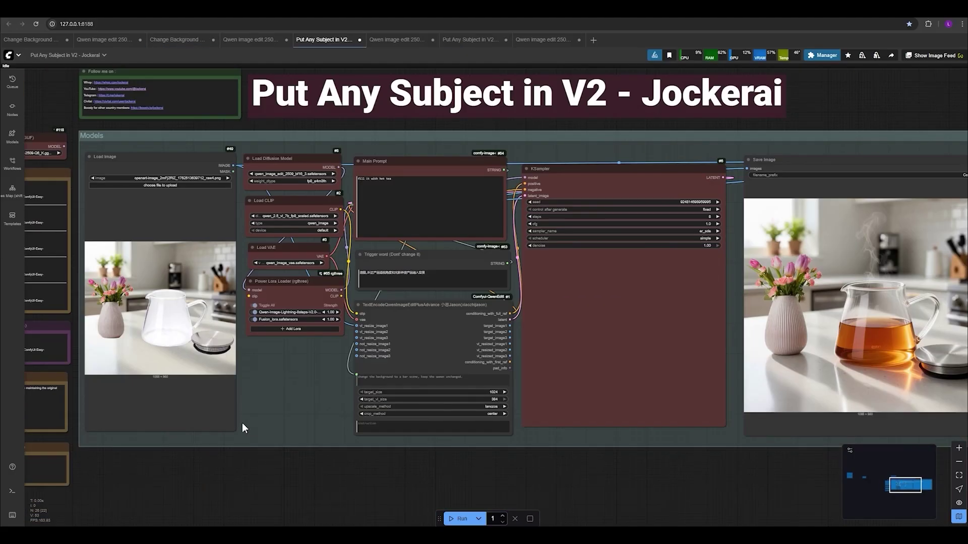
In the teapot's Put Any Subject in V2 workflow, find the lora notes and open the Fusion lora download link.
drag(244, 425, 755, 463)
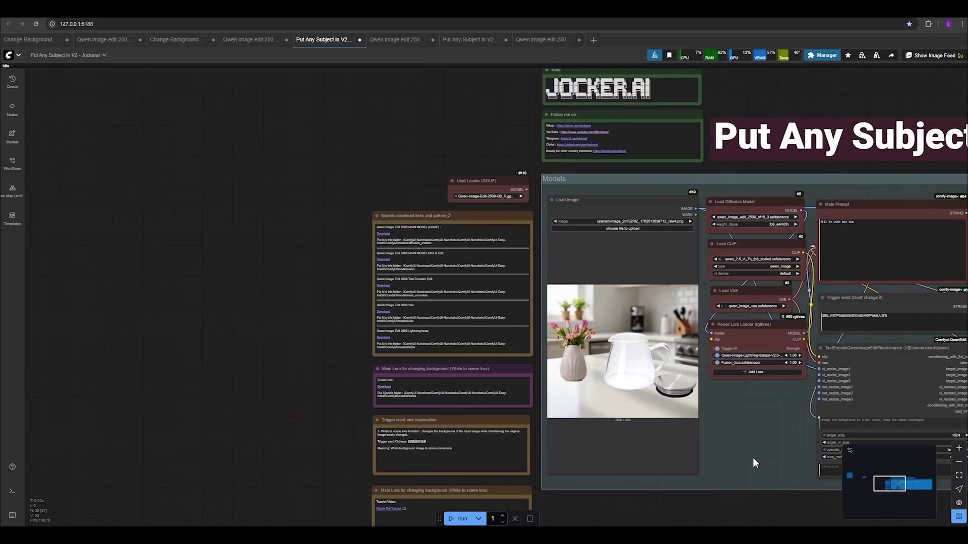
scroll(386, 477, up, 6)
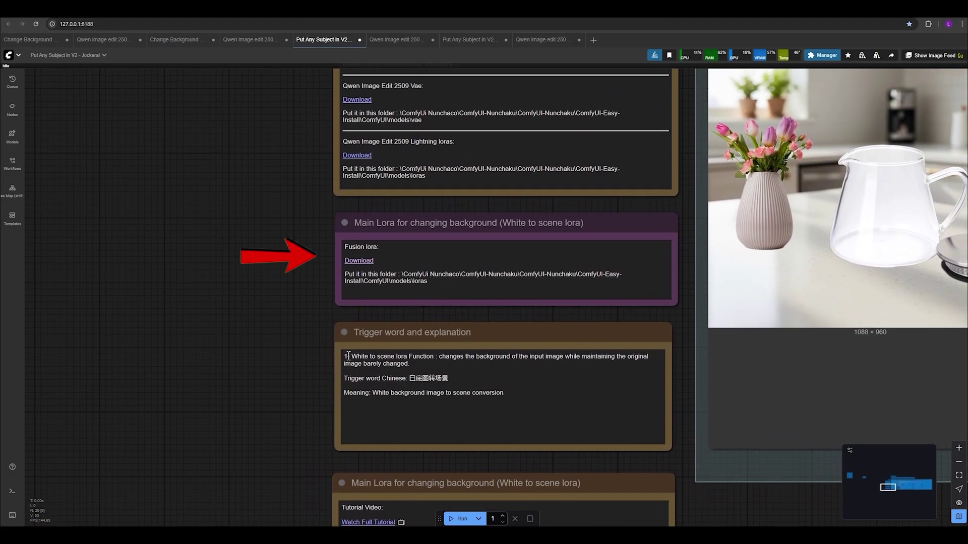
click(365, 261)
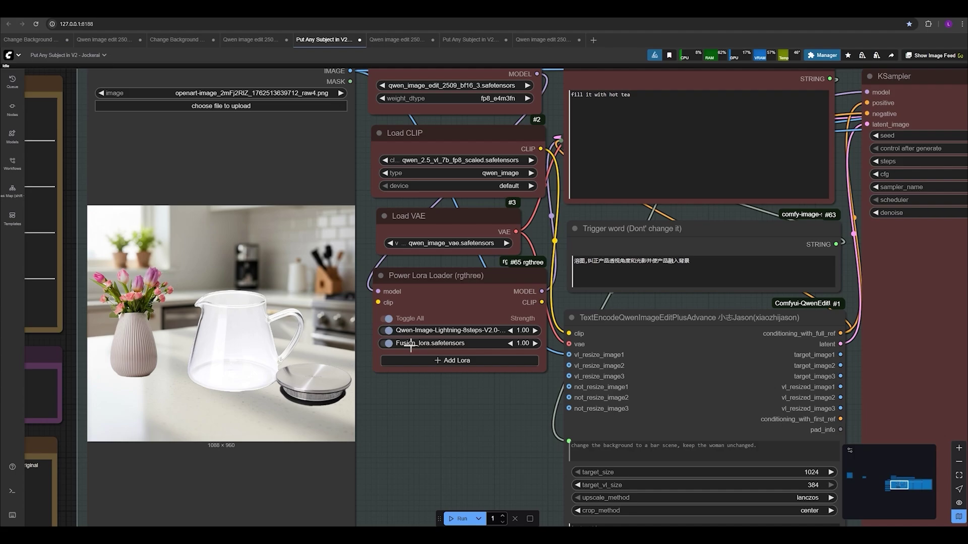
Lower the strength of Fusion_lora.safetensors in the teapot workflow's Power Lora Loader.
scroll(411, 348, up, 3)
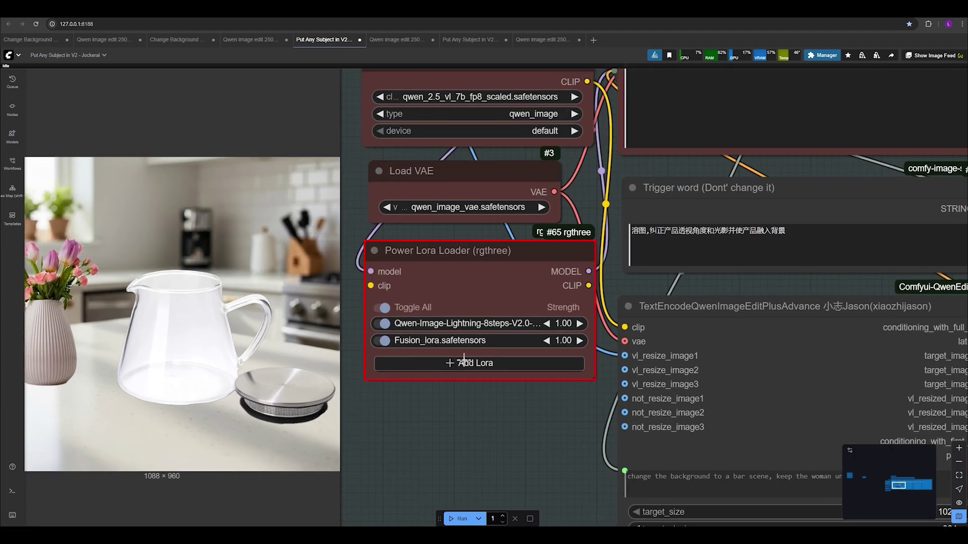
scroll(435, 382, down, 9)
drag(467, 415, 464, 421)
scroll(490, 365, up, 1)
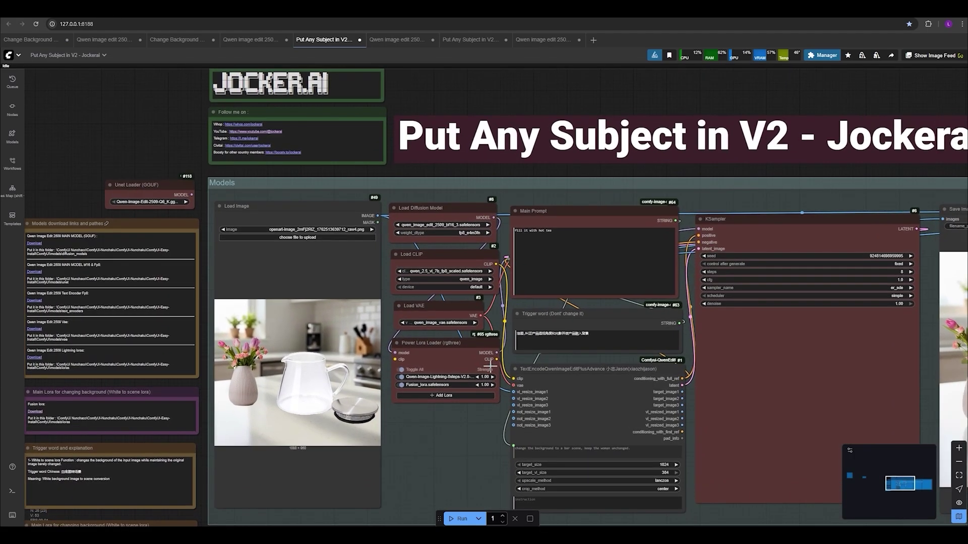
scroll(490, 364, up, 5)
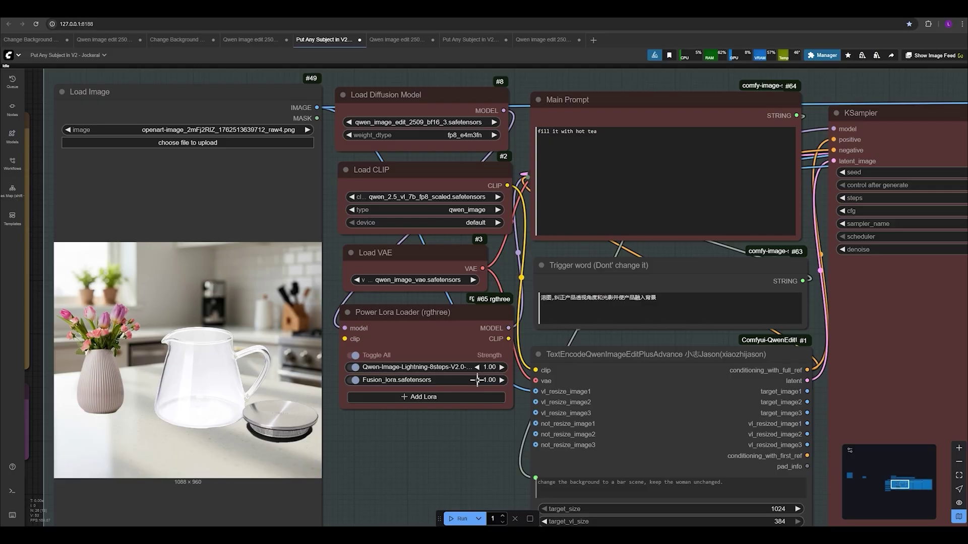
click(477, 380)
click(477, 381)
scroll(462, 419, down, 9)
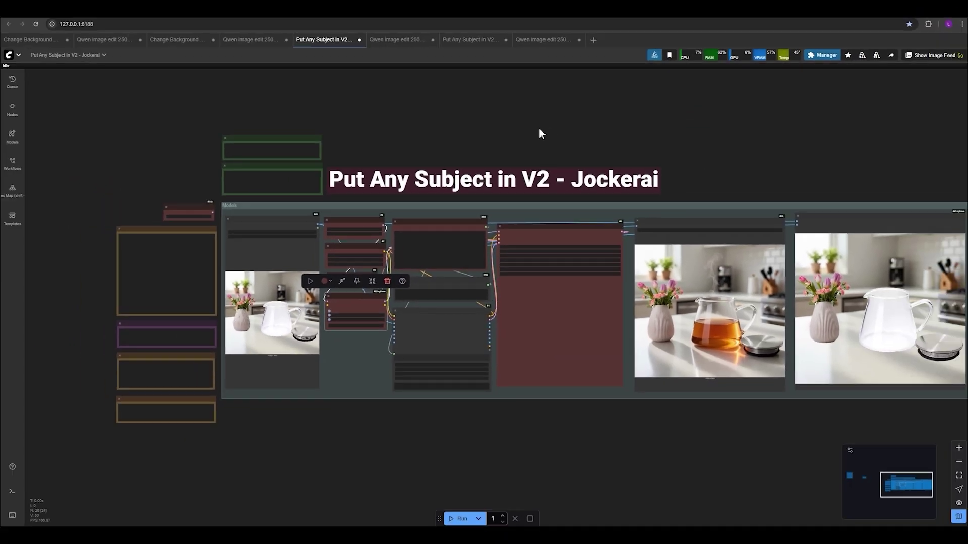
scroll(438, 374, up, 5)
scroll(437, 370, down, 5)
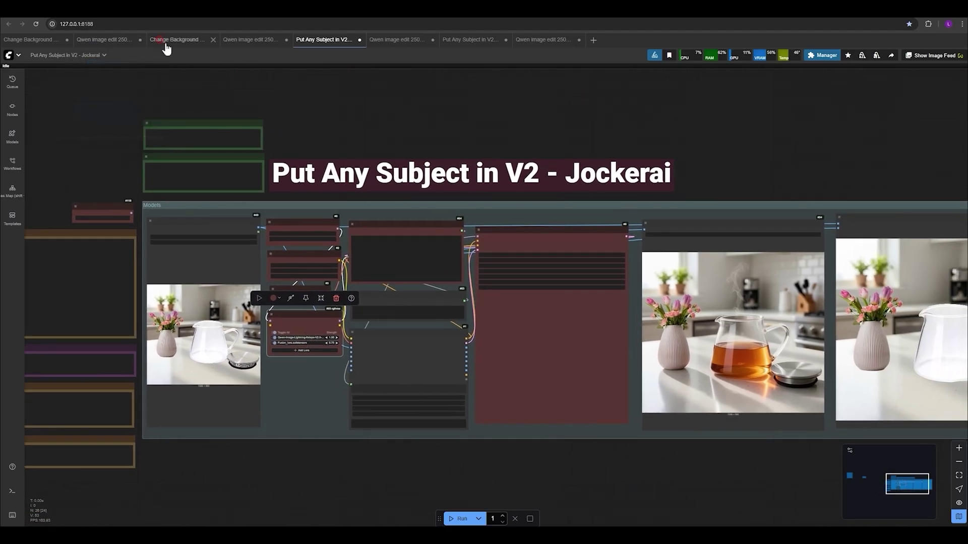
Switch to the car's Change Background V2 workflow and review its background removal, lora loader and result nodes.
click(166, 40)
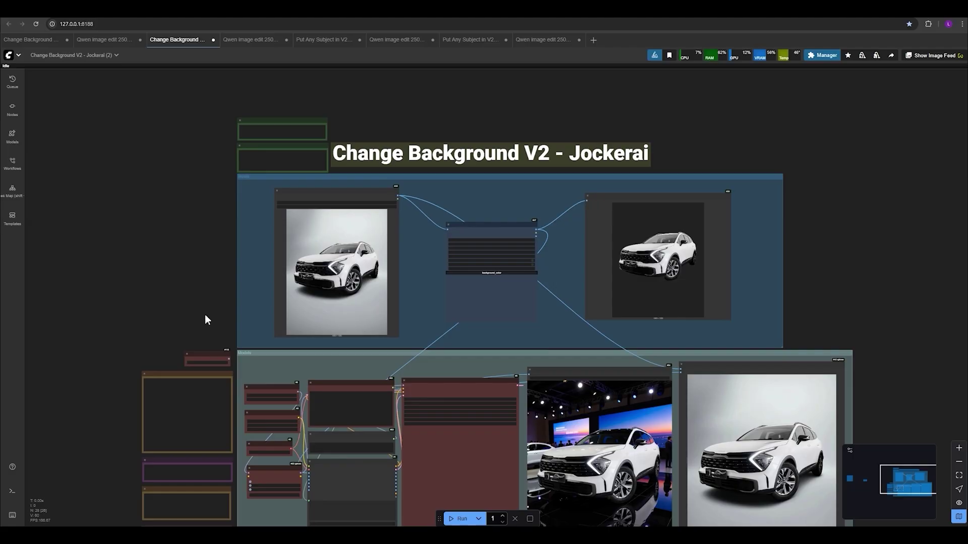
scroll(204, 320, up, 3)
scroll(521, 170, down, 2)
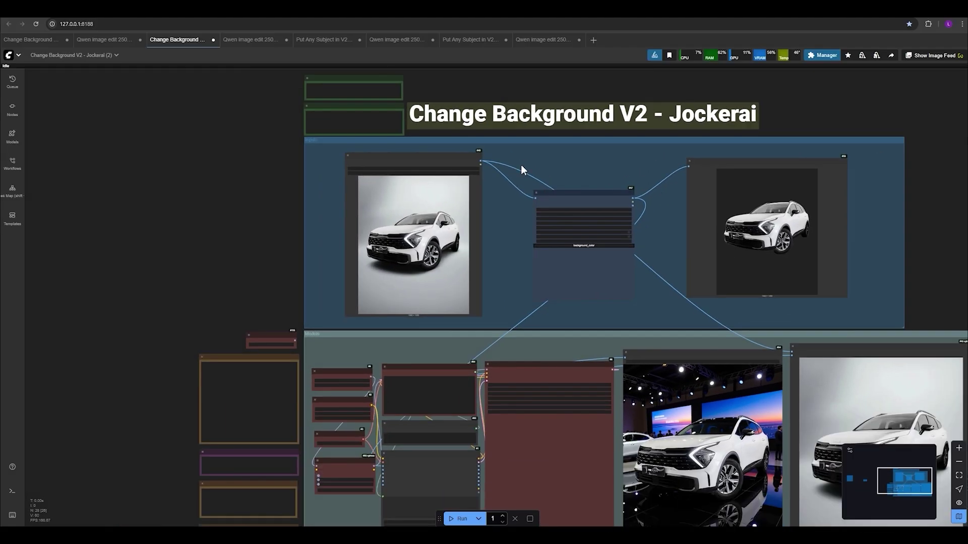
click(536, 278)
drag(529, 281, 366, 183)
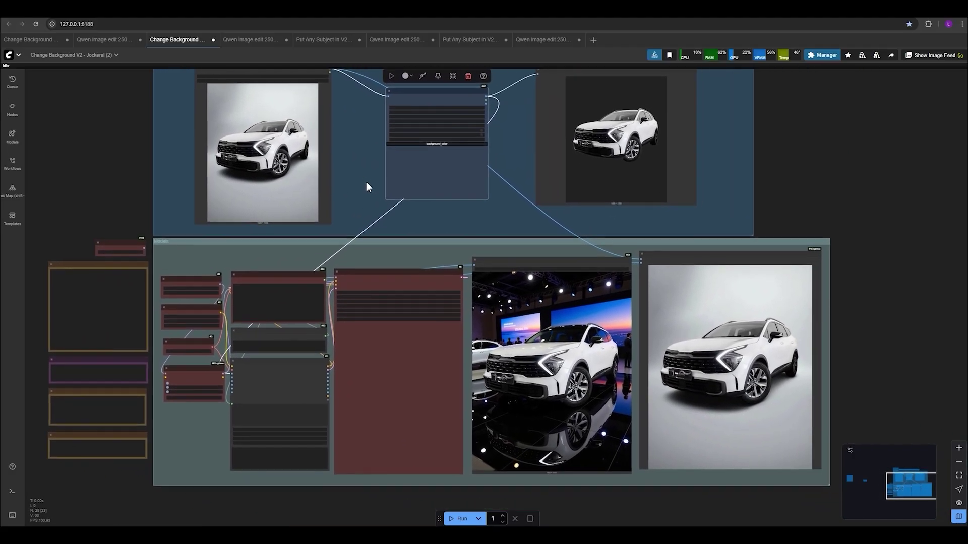
scroll(332, 321, up, 2)
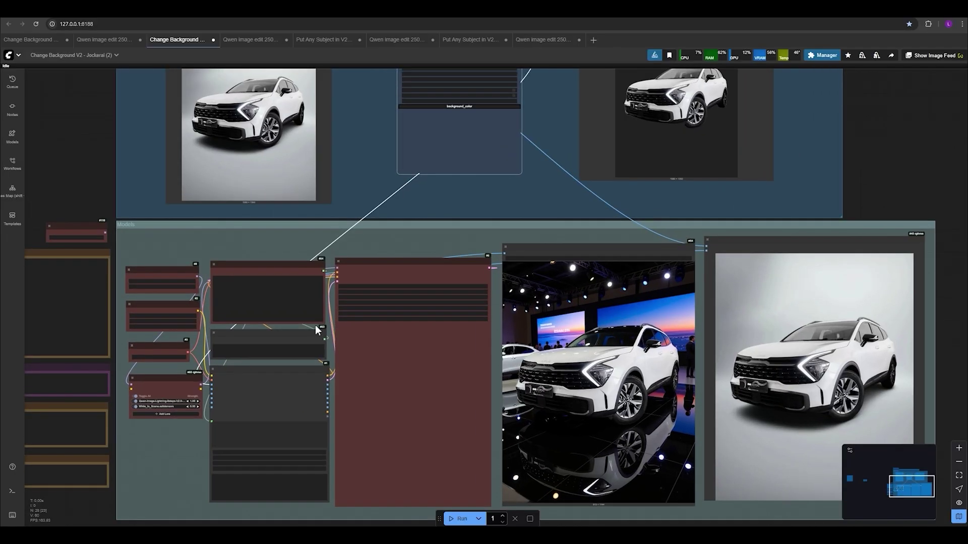
Select the whole text of the Main Prompt node in the car's Change Background V2 workflow to examine it.
click(372, 277)
key(ctrl+a)
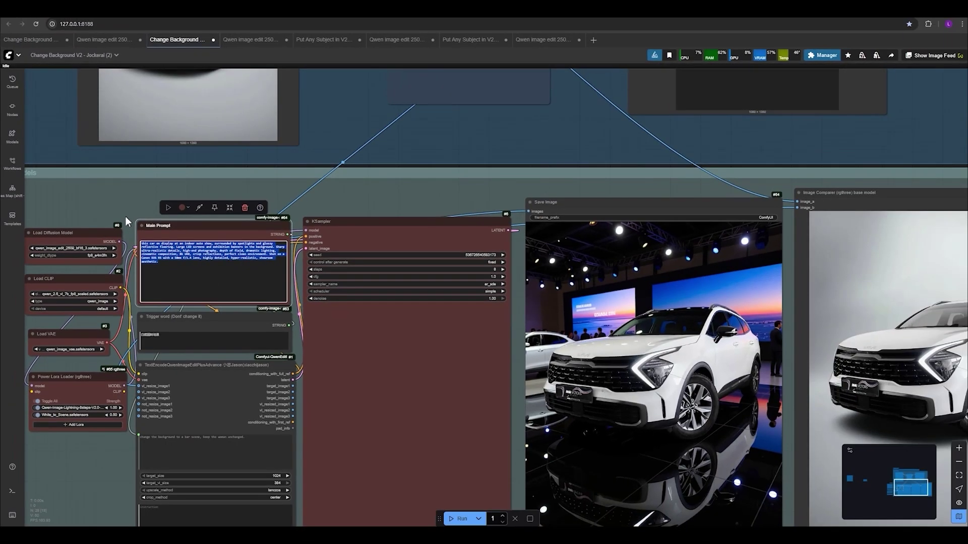
scroll(311, 254, down, 5)
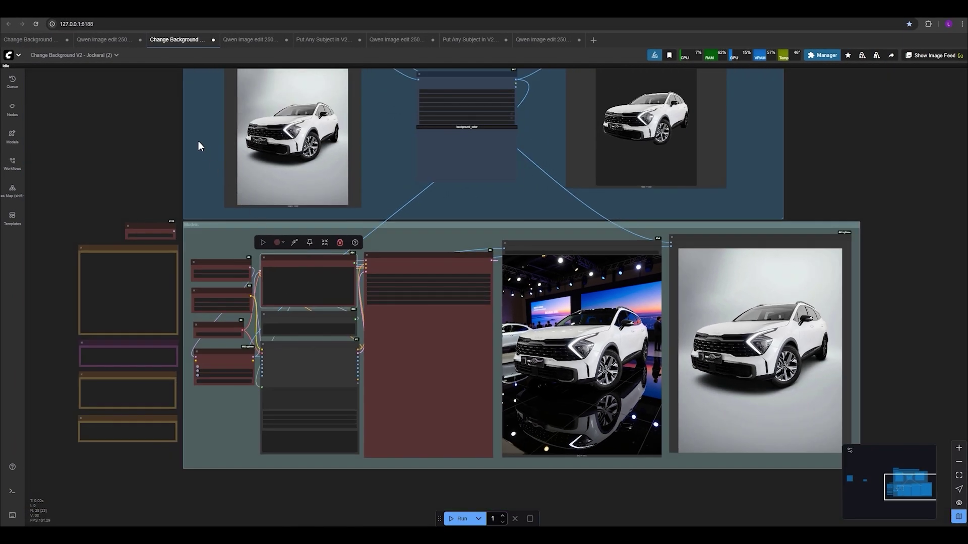
Examine the source car photo in the Load Image node of the Inputs group.
drag(198, 140, 211, 206)
scroll(250, 193, up, 2)
scroll(271, 236, up, 1)
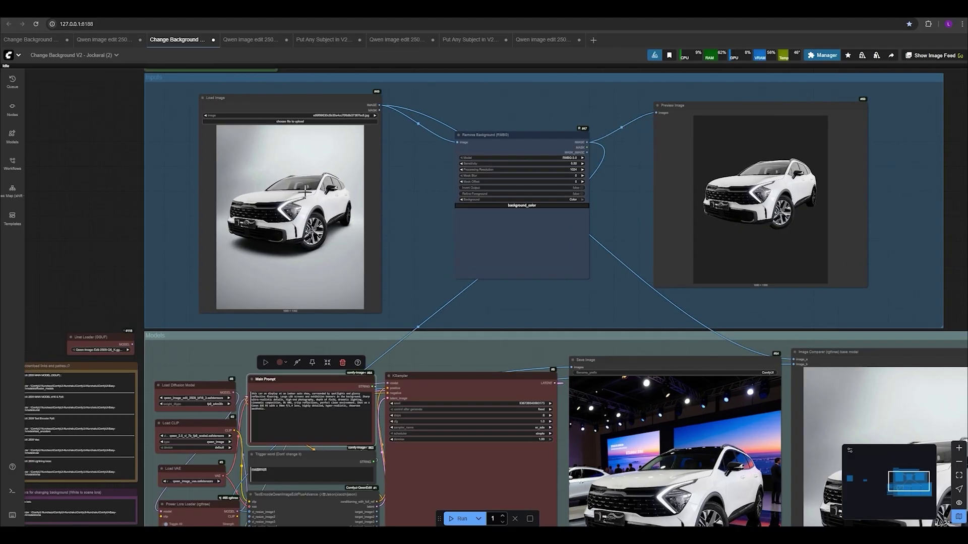
click(307, 114)
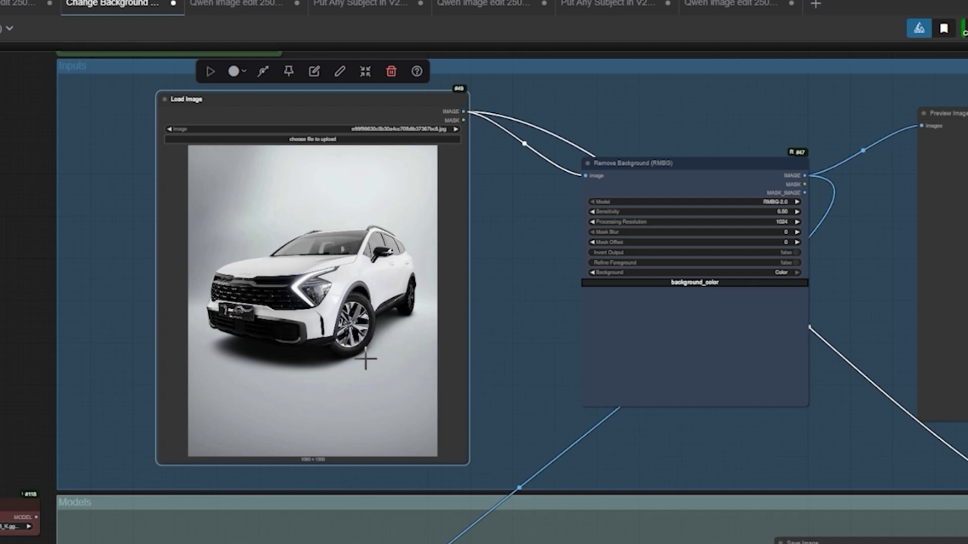
drag(339, 312, 353, 304)
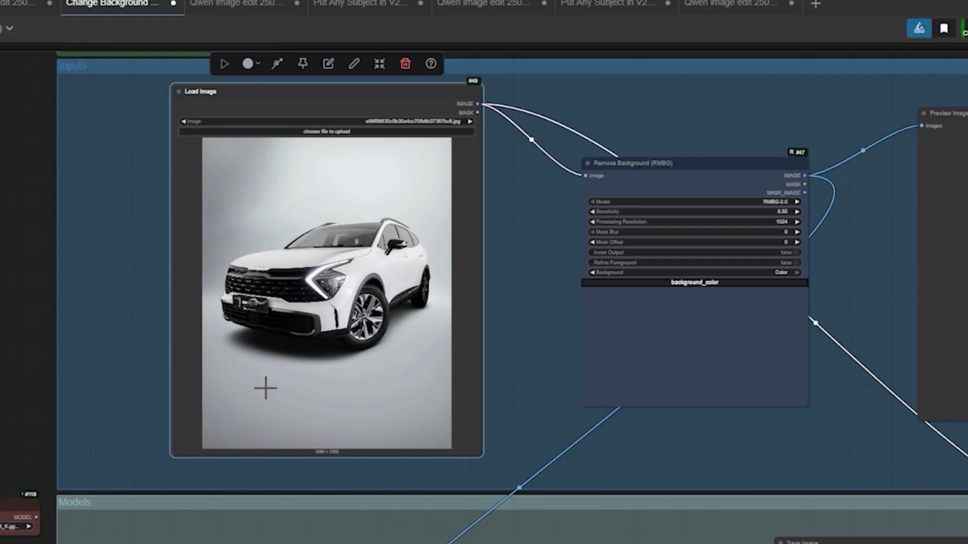
drag(371, 361, 355, 377)
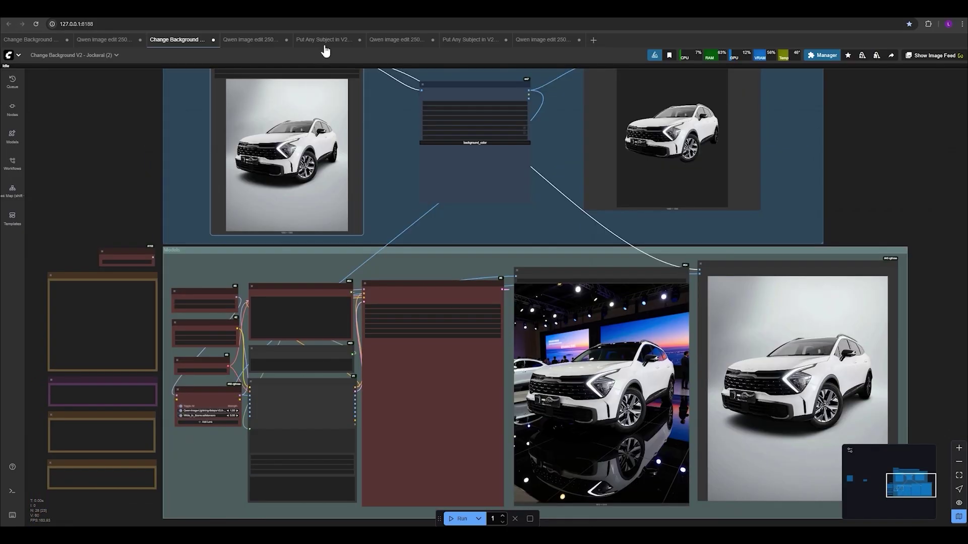
Review the Main Prompt, lora loader and car result in the Change Background V2 workflow.
click(324, 40)
click(174, 40)
scroll(188, 159, down, 3)
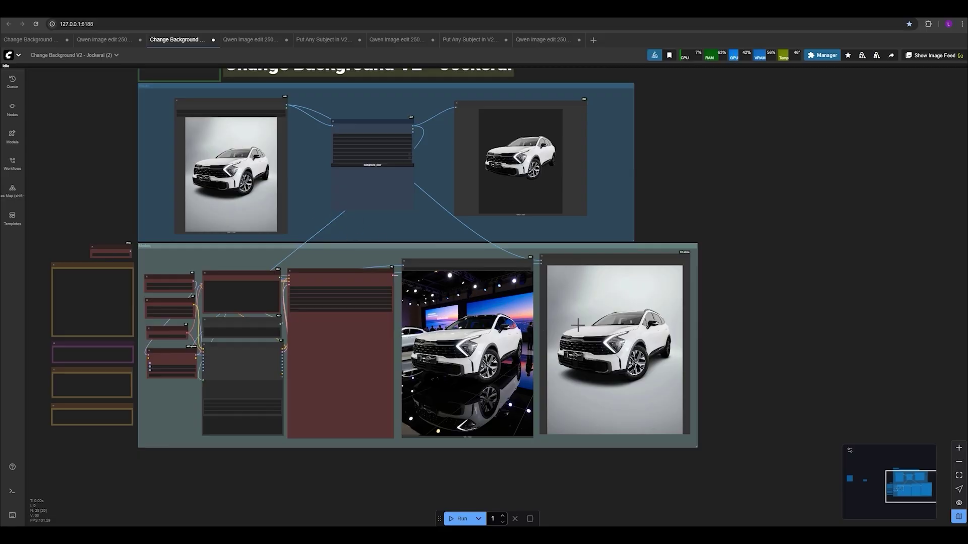
scroll(232, 315, up, 5)
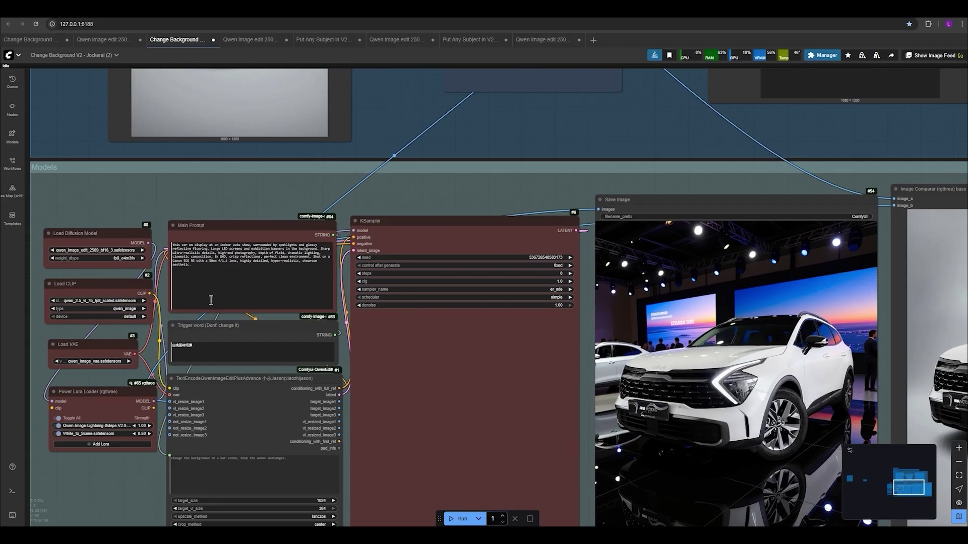
scroll(210, 300, up, 1)
Leave the Put Any Subject in V2 workflow for Photoshop and reposition the glass teapot and flower vase layers over the kitchen background.
click(345, 43)
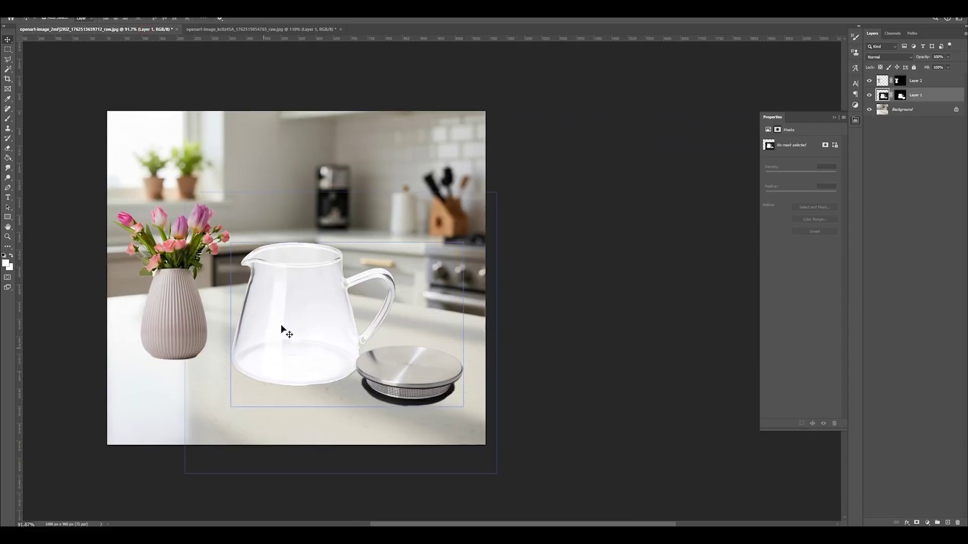
drag(281, 329, 326, 330)
click(177, 328)
drag(175, 317, 176, 333)
drag(330, 319, 338, 285)
mouse_move(156, 337)
mouse_down()
mouse_move(181, 315)
mouse_move(161, 321)
mouse_up()
drag(337, 301, 326, 328)
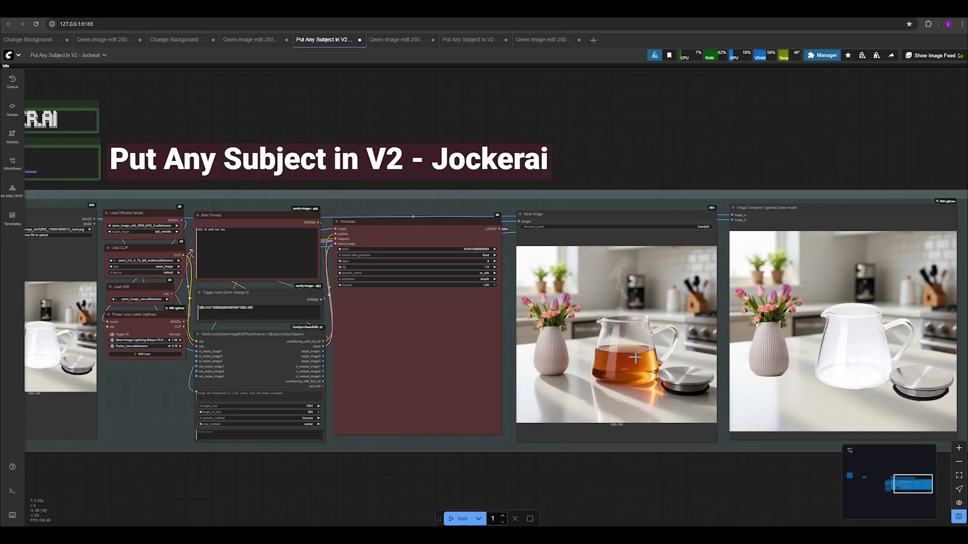
Compare the generated teapot image with the pasted composite in the Image Comparer node of Put Any Subject in V2.
scroll(831, 373, up, 5)
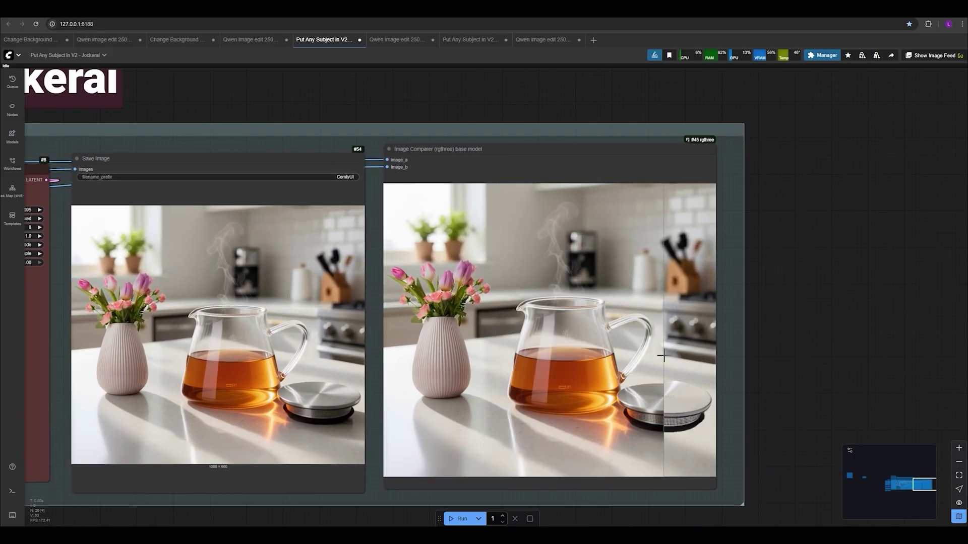
scroll(661, 356, down, 2)
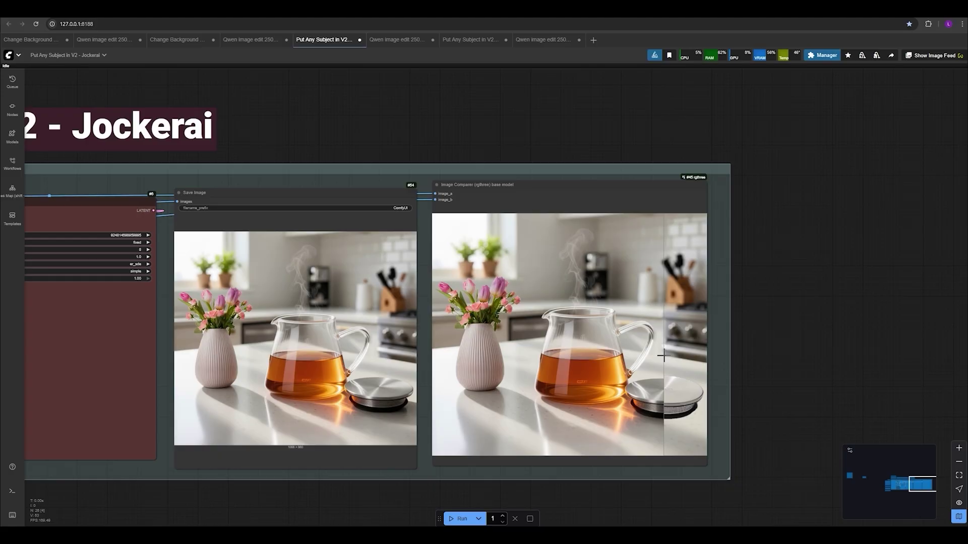
scroll(661, 356, down, 2)
scroll(656, 354, up, 2)
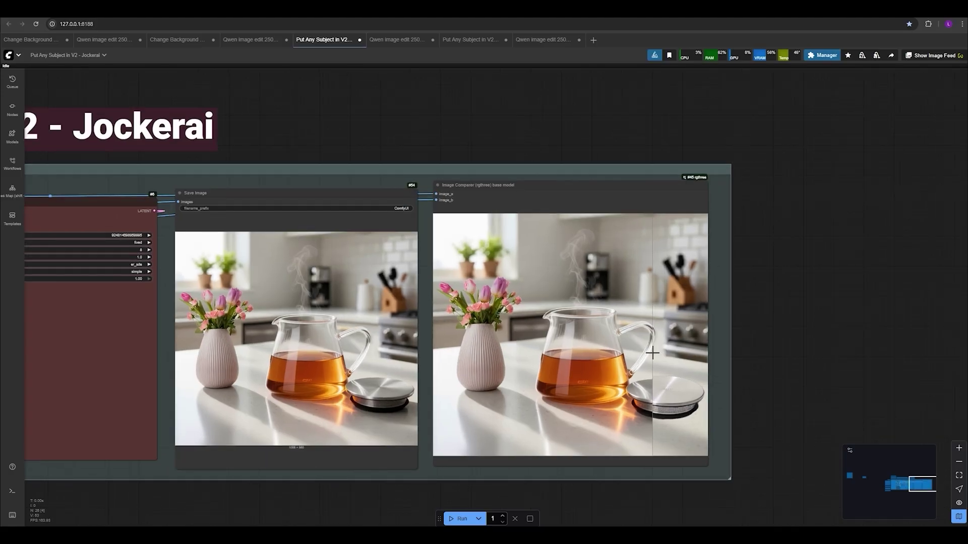
scroll(637, 353, down, 2)
Inspect the teapot's Image Comparer node once more and review the complete Put Any Subject in V2 workflow from input to result.
drag(277, 236, 427, 226)
drag(676, 218, 499, 167)
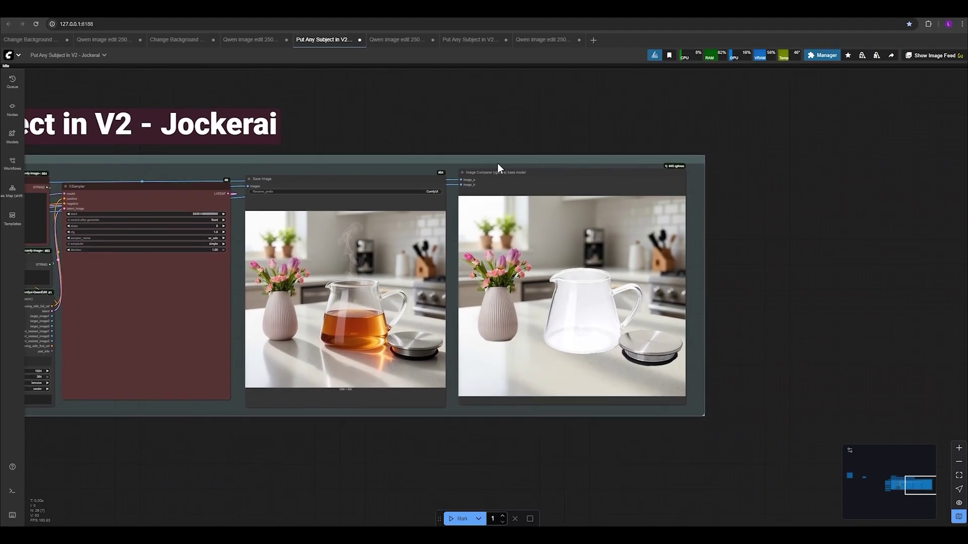
click(568, 184)
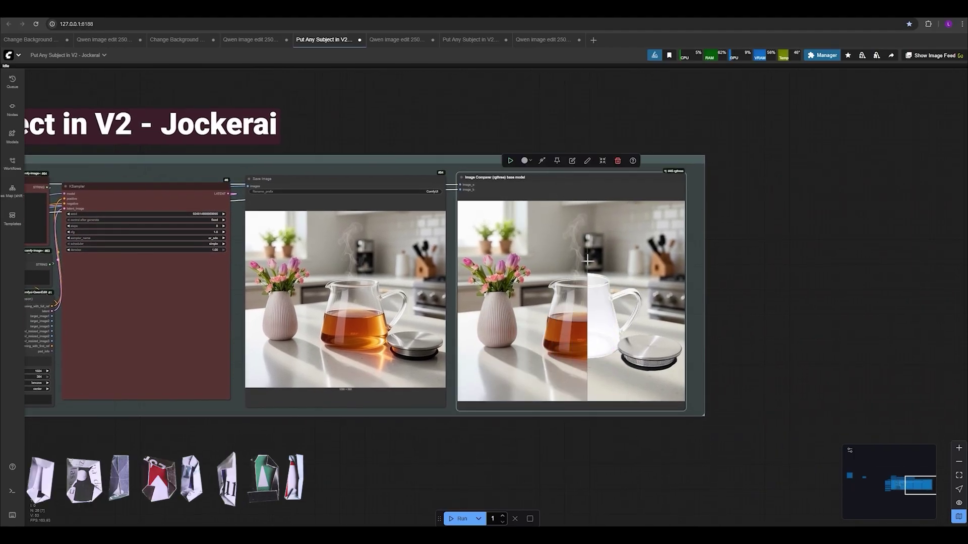
drag(412, 137, 674, 153)
drag(307, 124, 413, 150)
scroll(367, 256, down, 2)
click(234, 113)
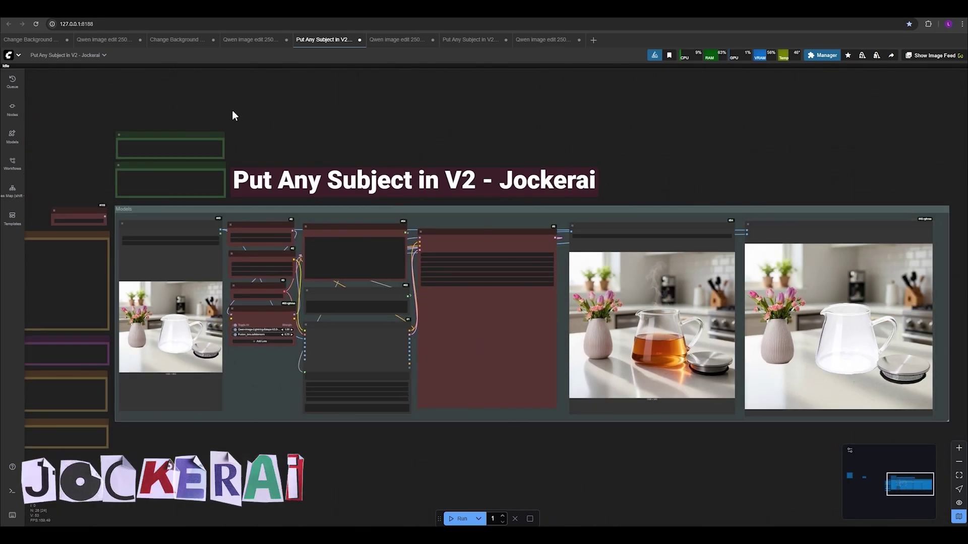
Return to the car's Change Background V2 workflow and review its Remove Background node and full layout from input to result.
click(177, 40)
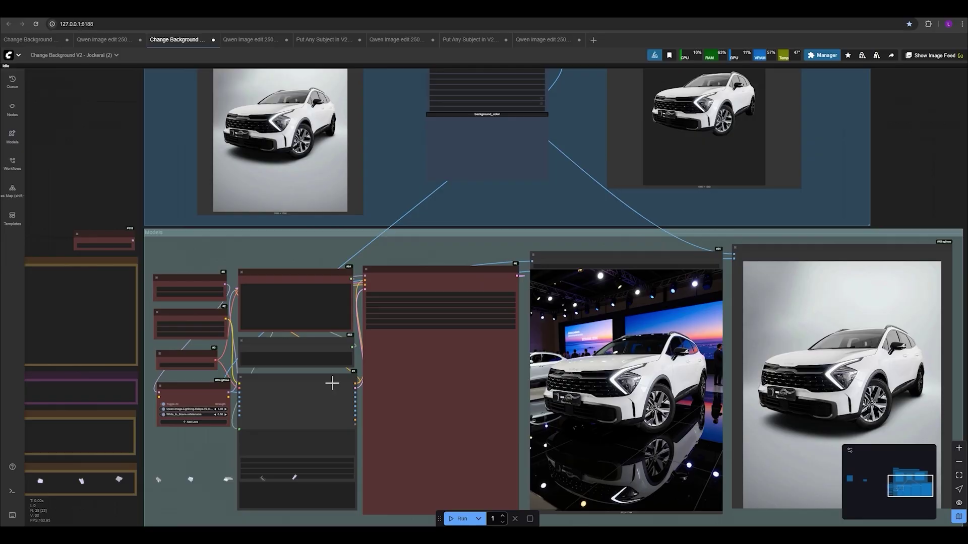
scroll(332, 383, down, 2)
scroll(325, 423, up, 2)
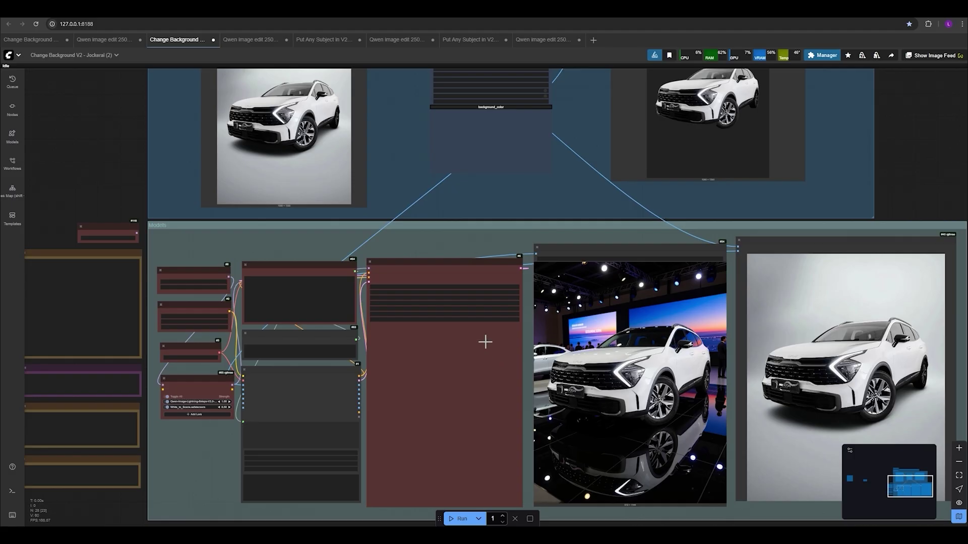
scroll(452, 185, down, 3)
click(459, 171)
drag(432, 159, 435, 319)
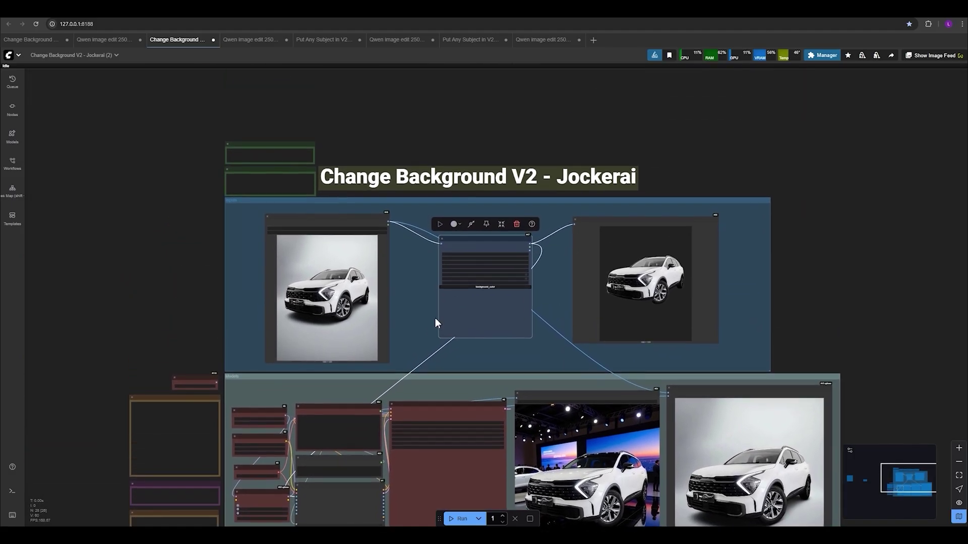
drag(813, 329, 767, 231)
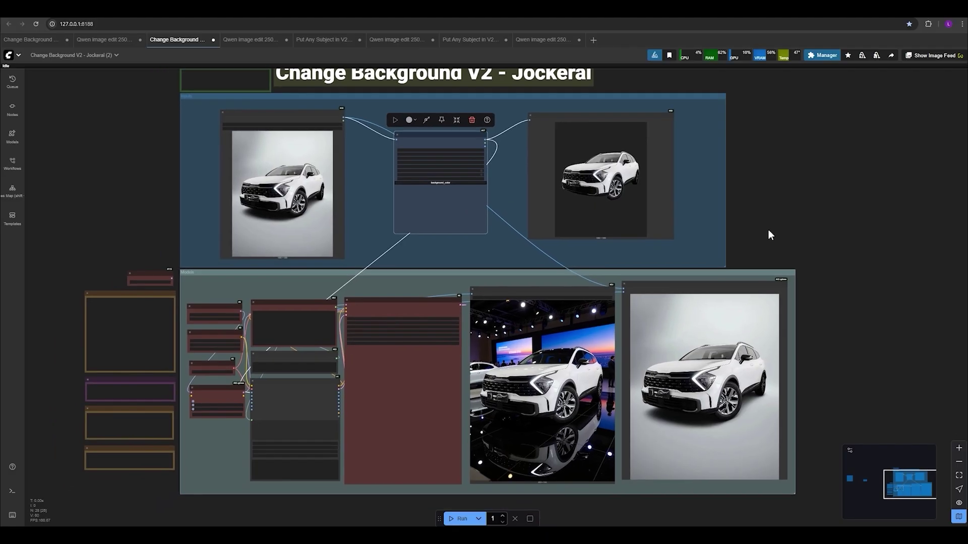